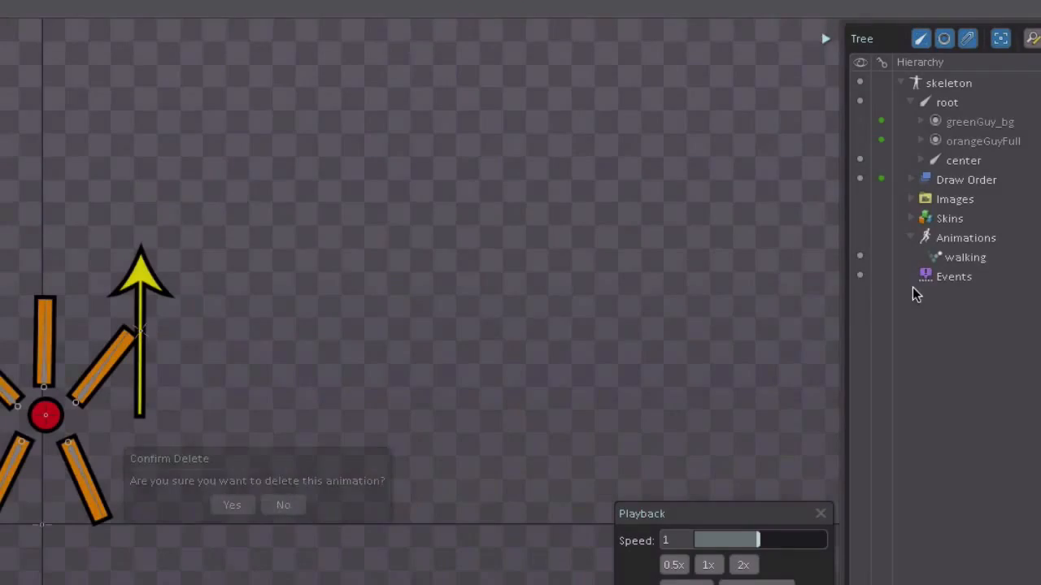
- Rename the walking animation as "animation"
double_click(965, 257)
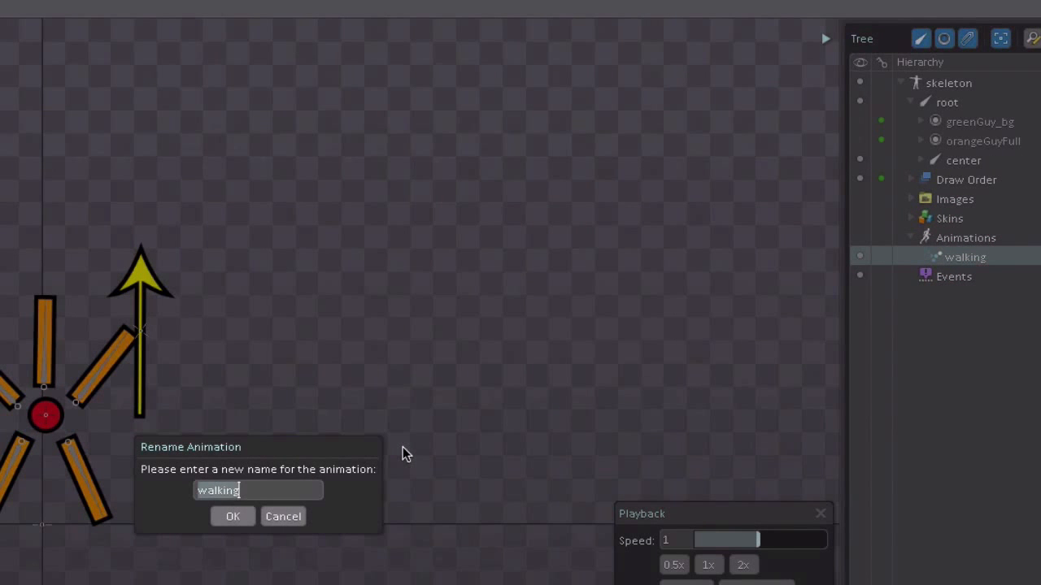
text(n)
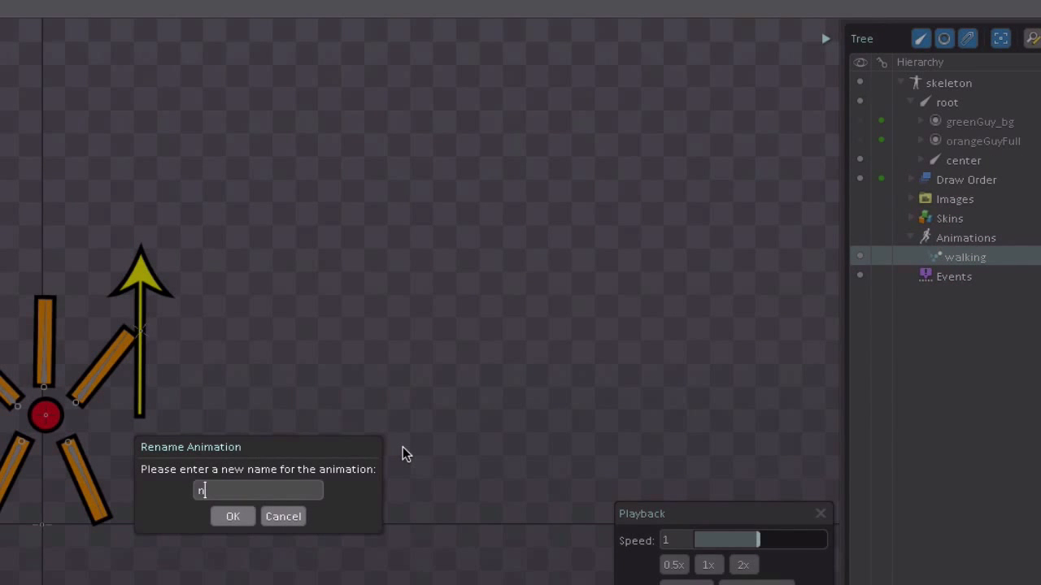
text(nimation)
key(Return)
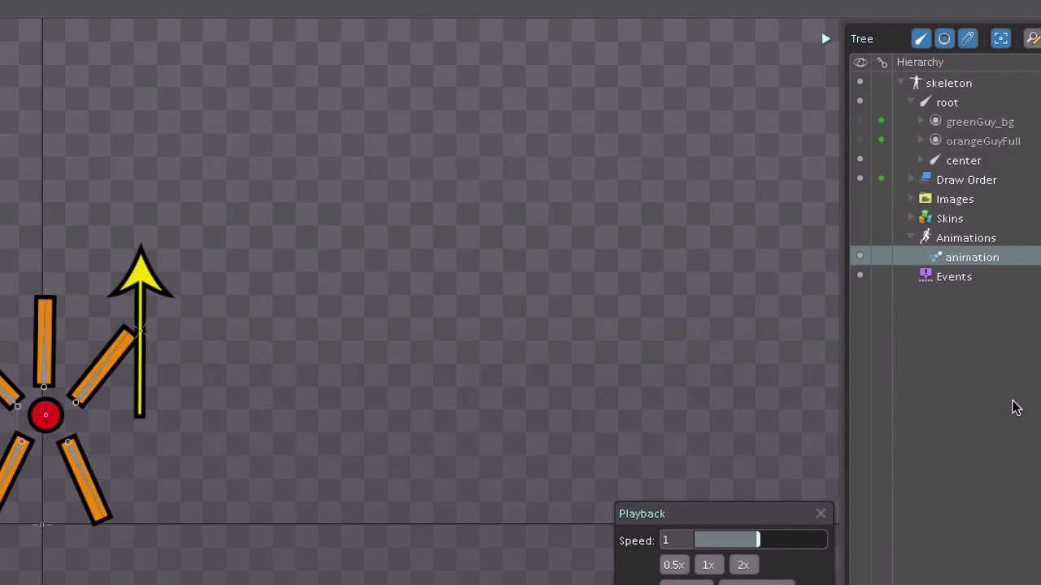
- Rename the animation named "animation" as "walking"
double_click(970, 258)
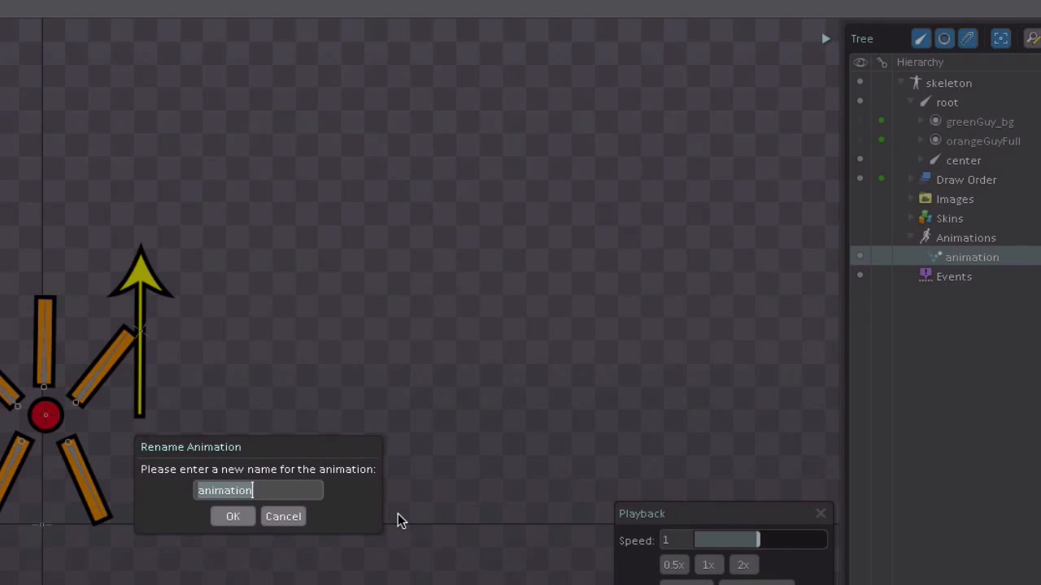
text(walking)
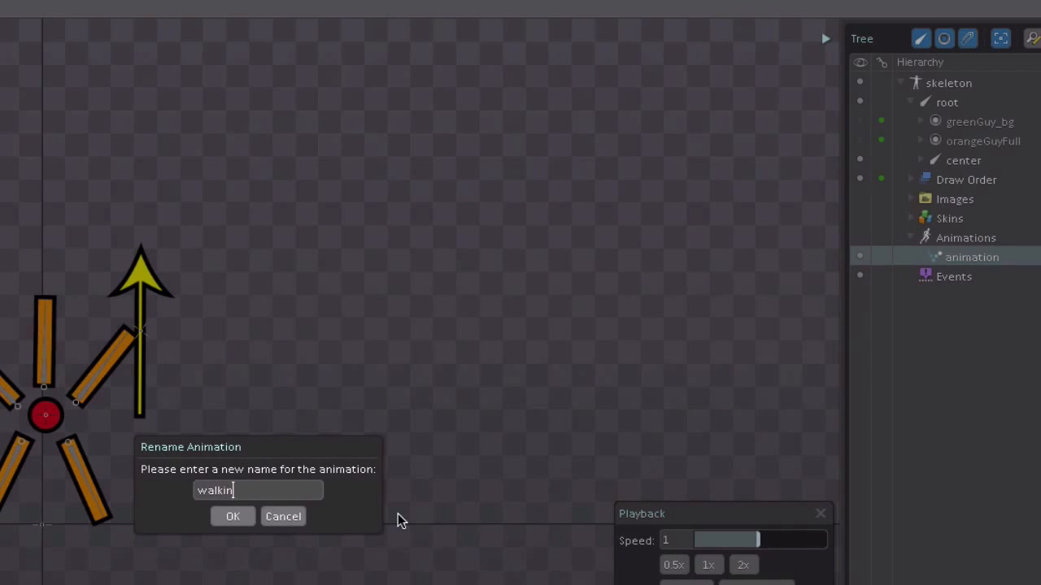
click(217, 517)
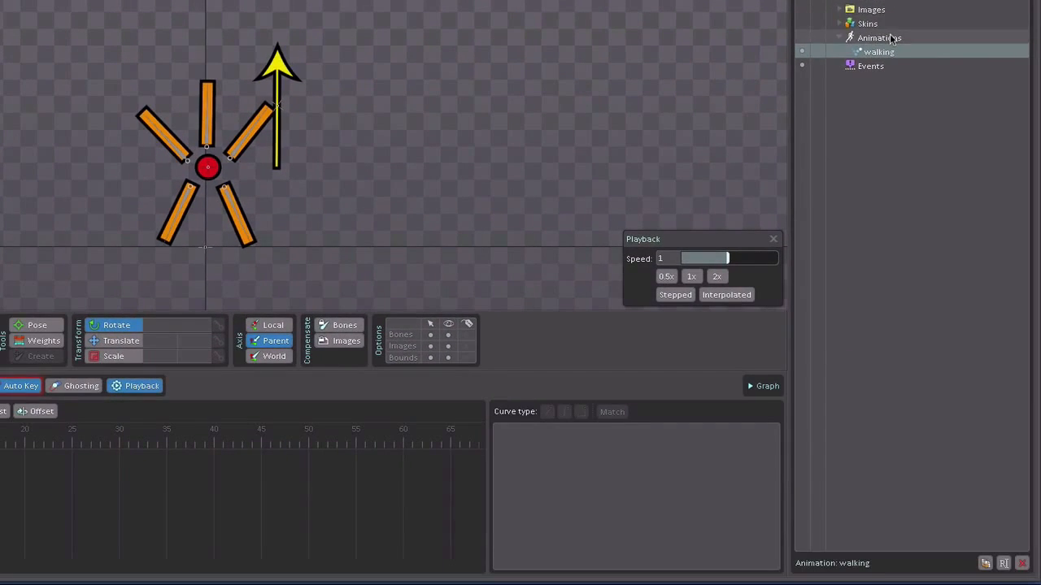
- Create a new animation named "jumping"
click(965, 238)
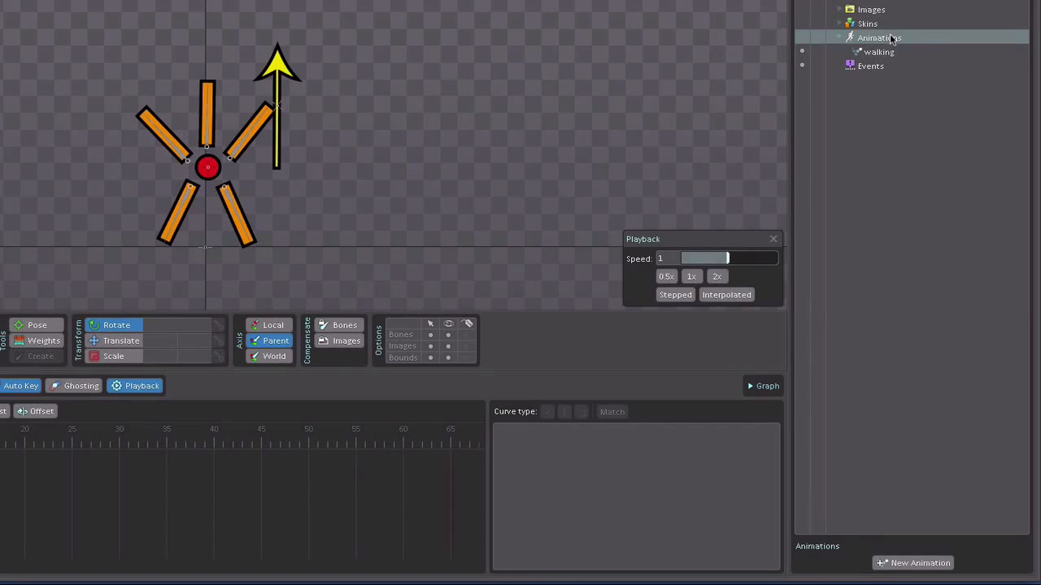
click(909, 563)
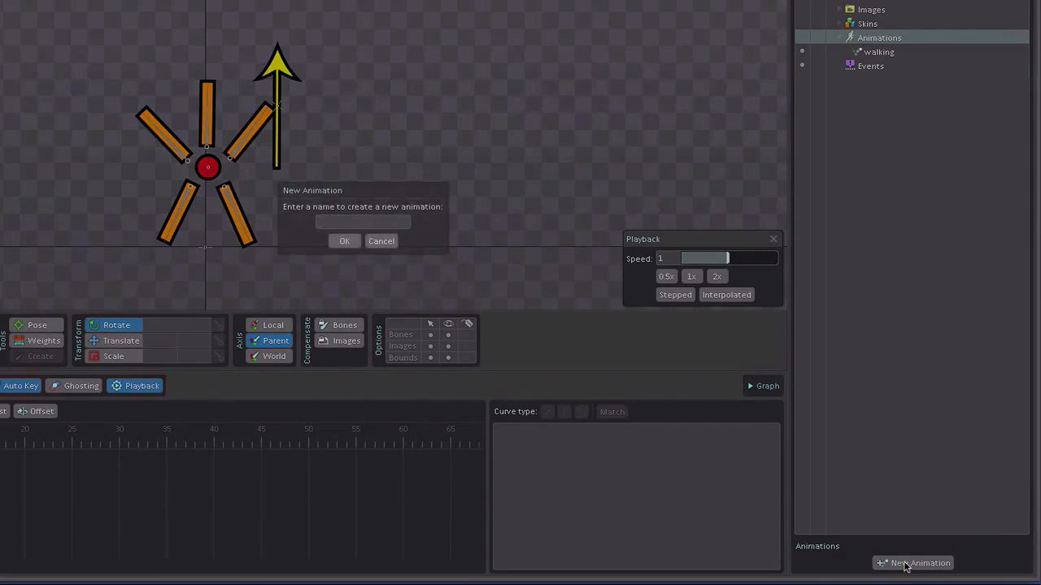
text(jumping)
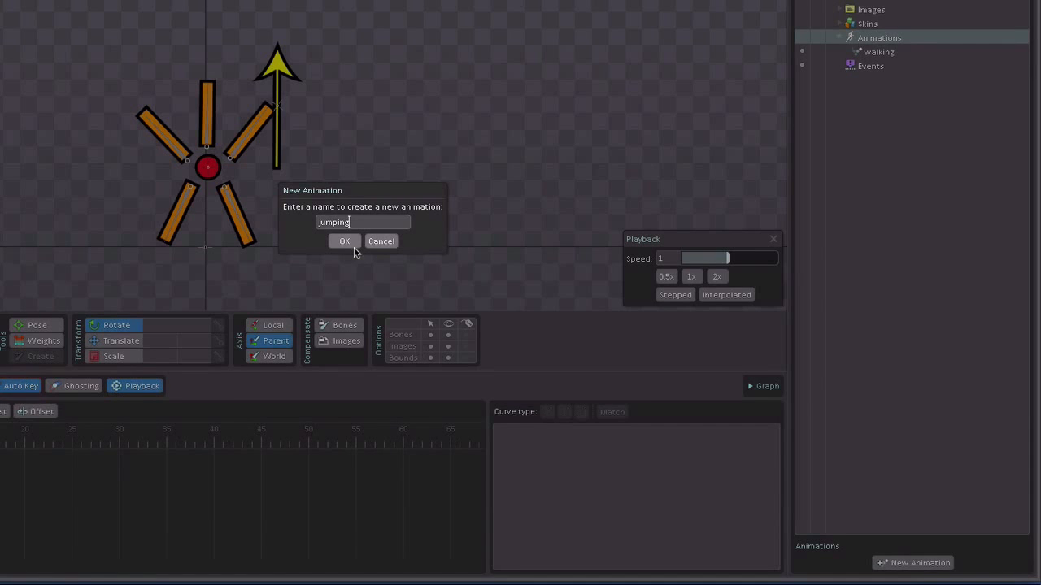
click(345, 240)
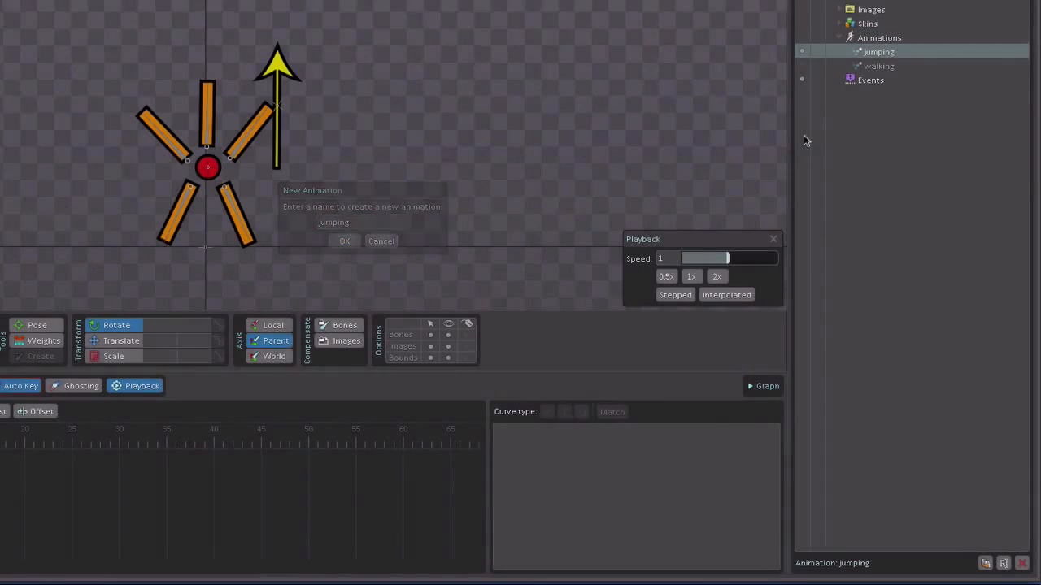
- Create another new animation named "falling"
click(877, 38)
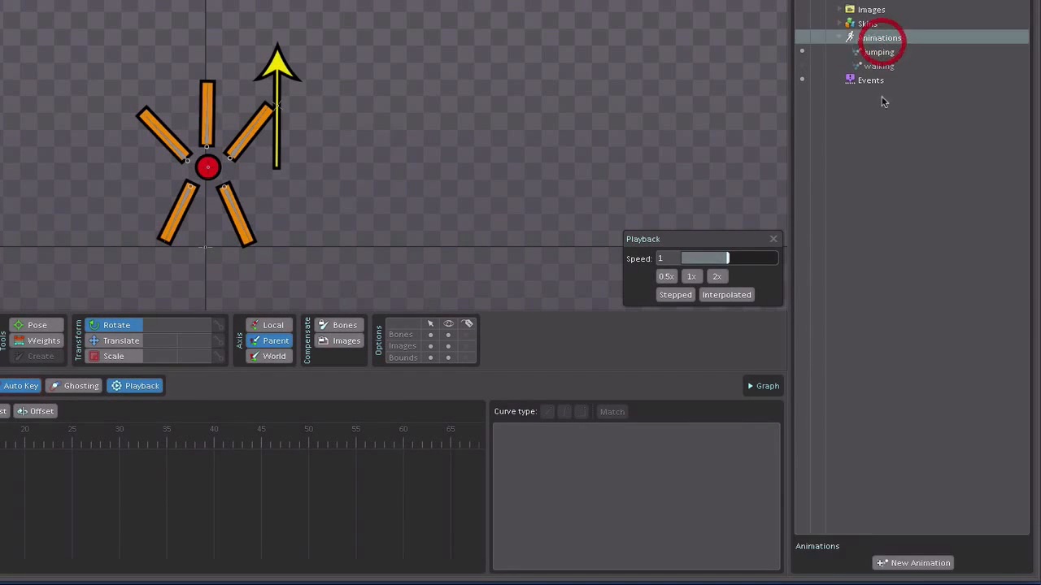
click(894, 568)
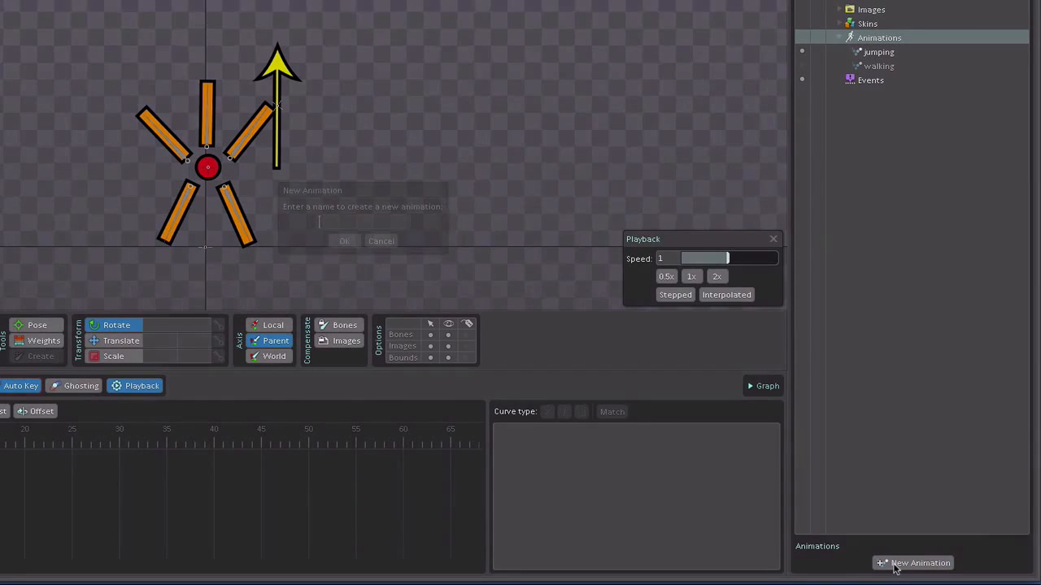
text(falling)
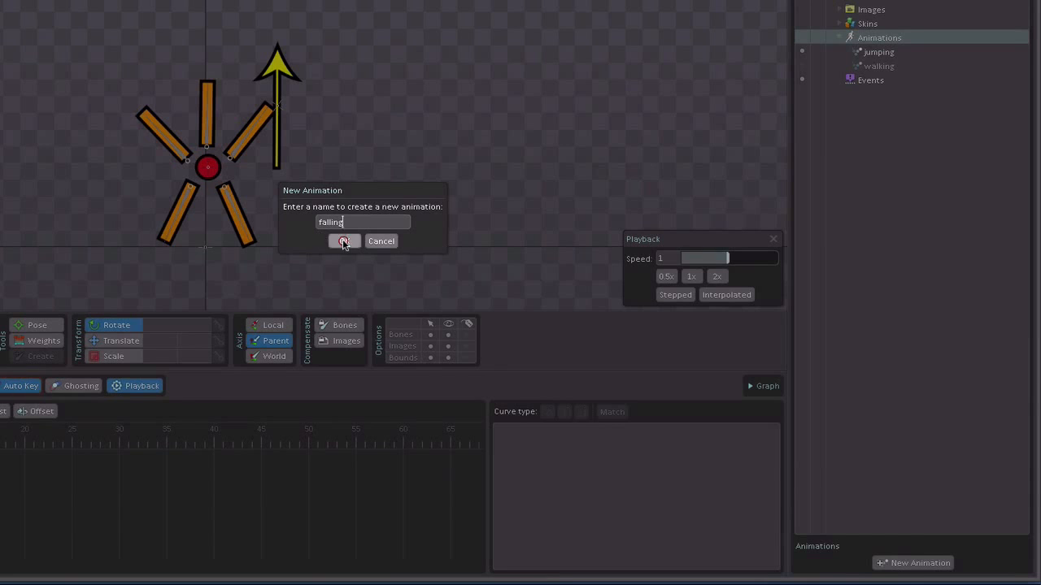
click(343, 240)
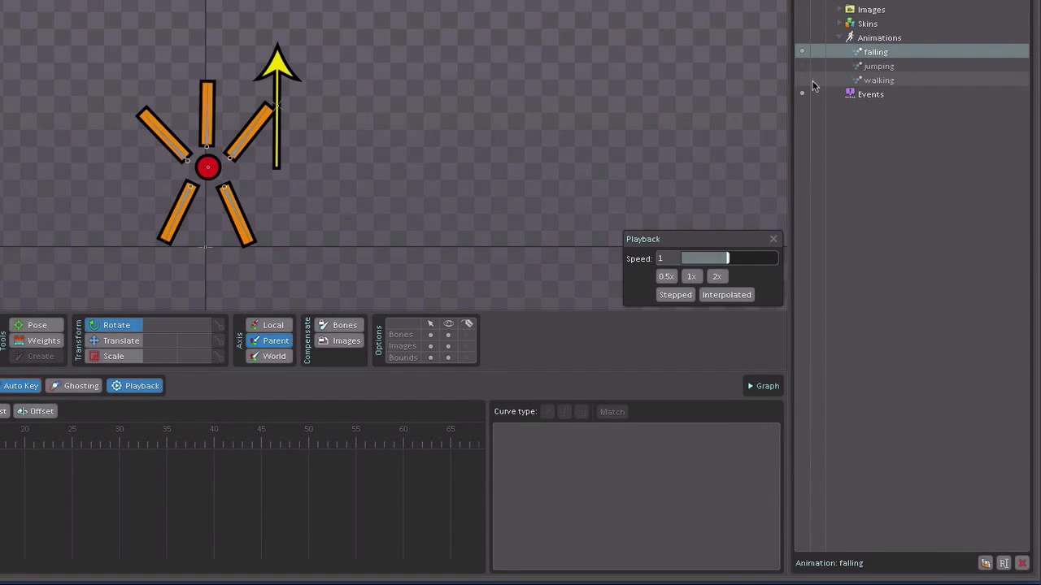
- Make the walking animation active and turn on looping playback, with the dopesheet kept open
click(801, 86)
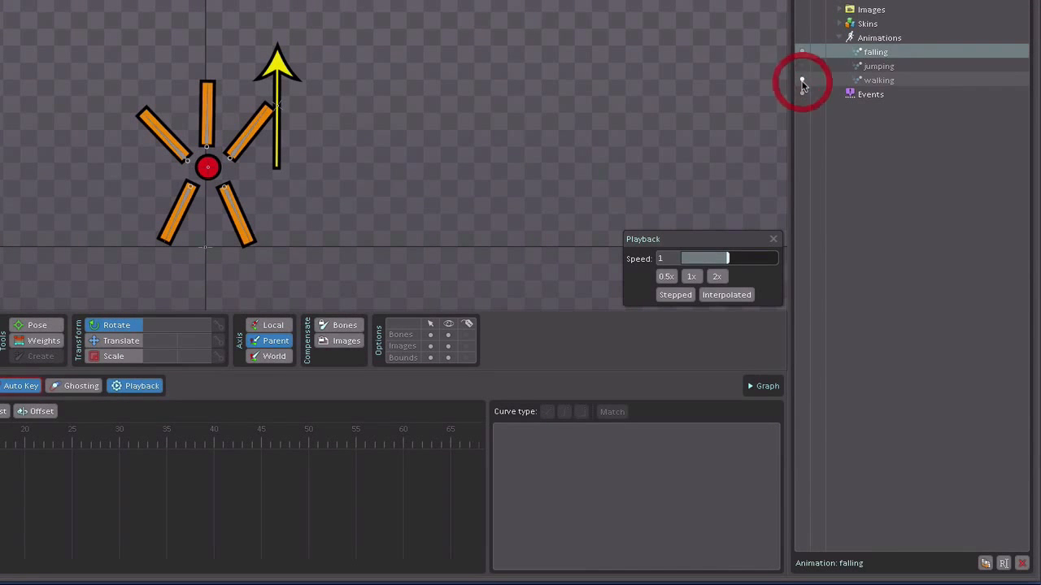
click(878, 81)
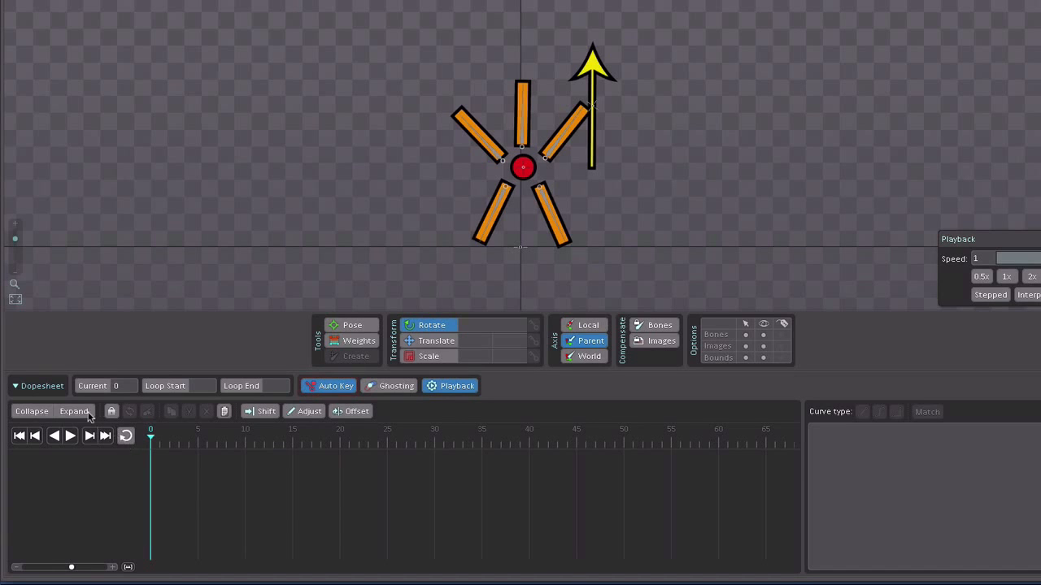
click(45, 388)
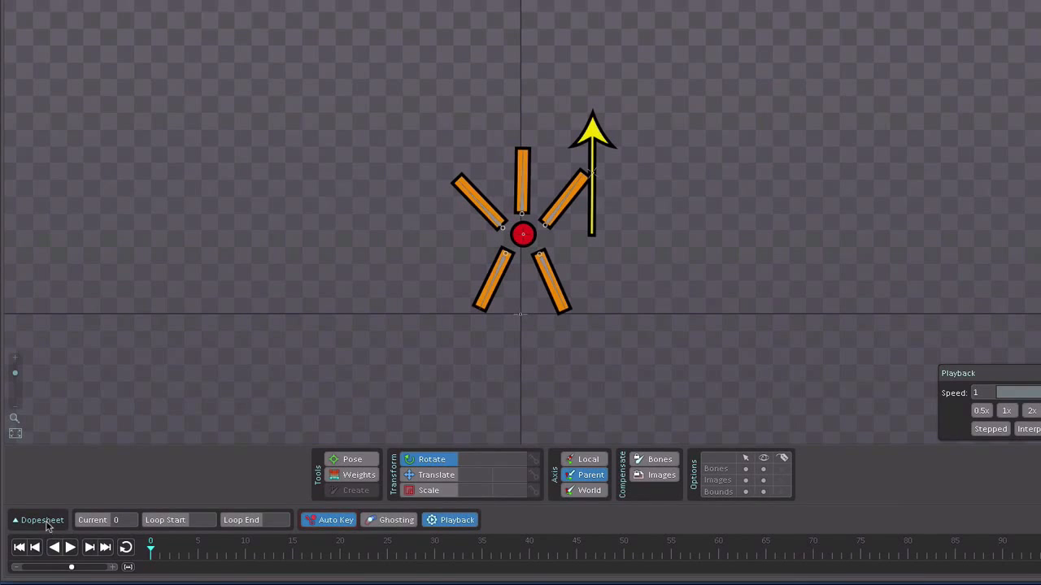
click(42, 520)
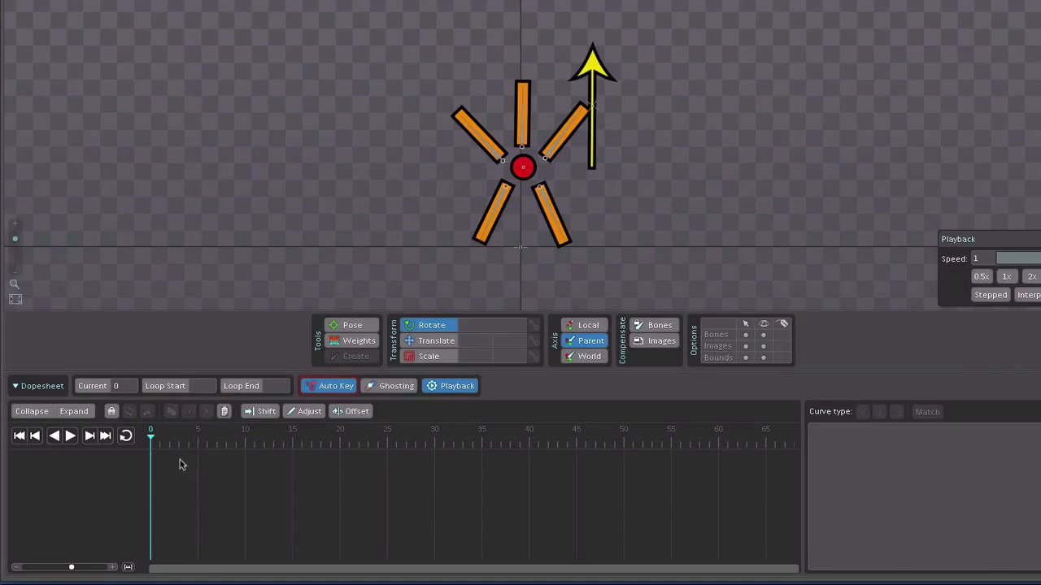
click(126, 436)
- Select all seven bones of the figure and key their rotation, translation and scale at frame 0
click(421, 346)
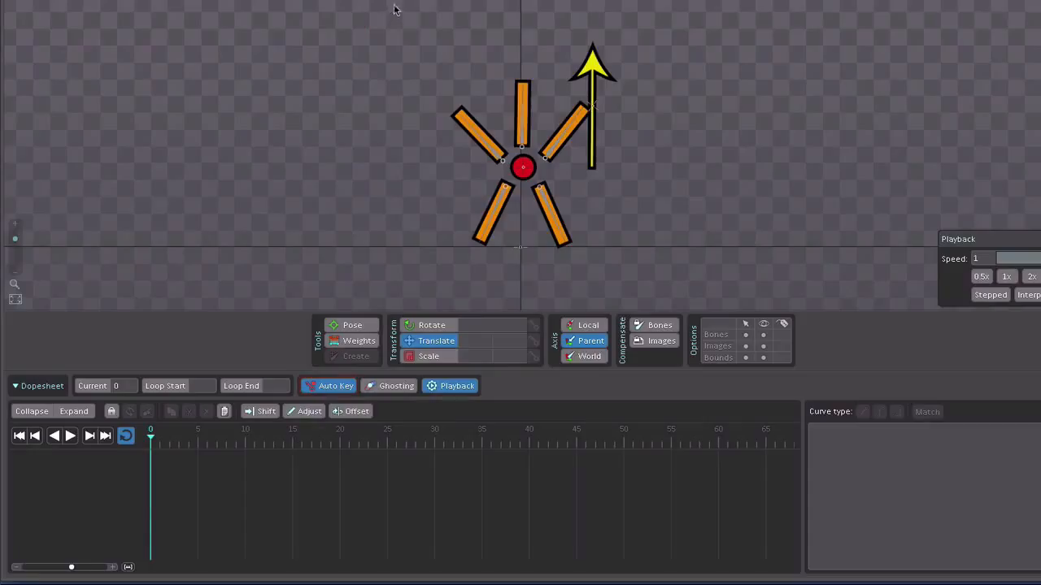
drag(393, 10, 633, 238)
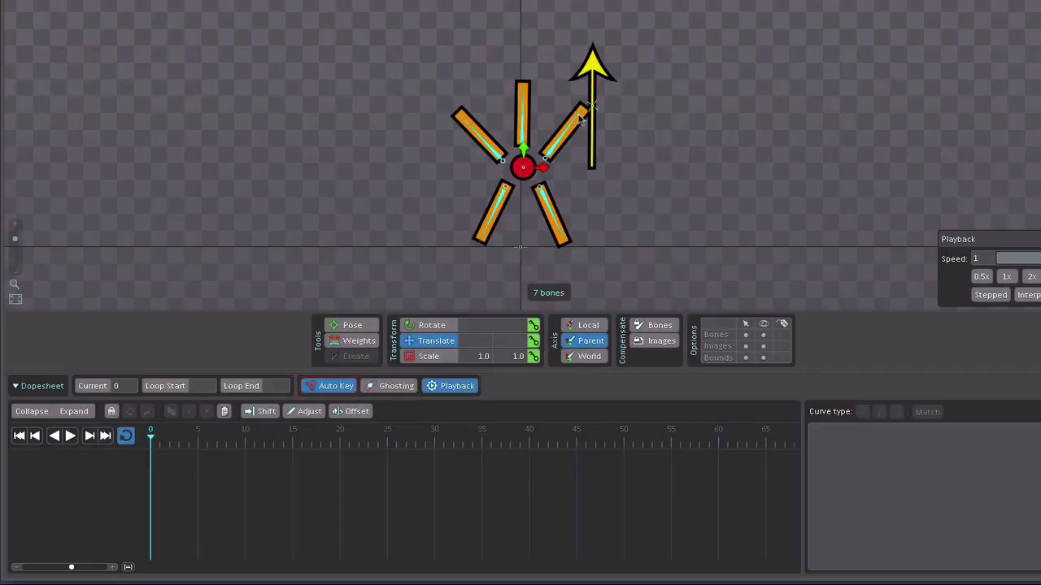
click(533, 326)
click(533, 342)
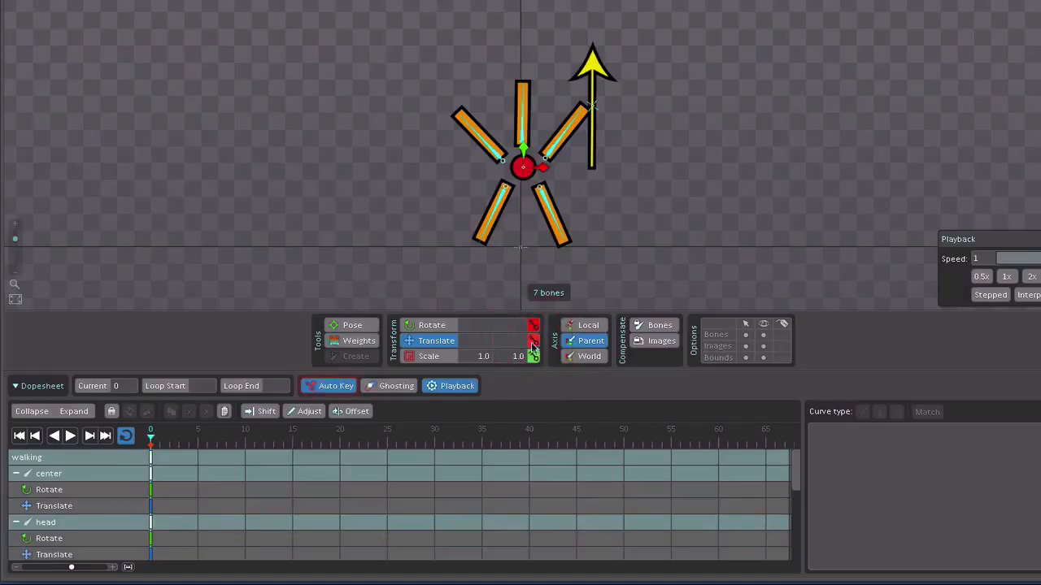
click(534, 356)
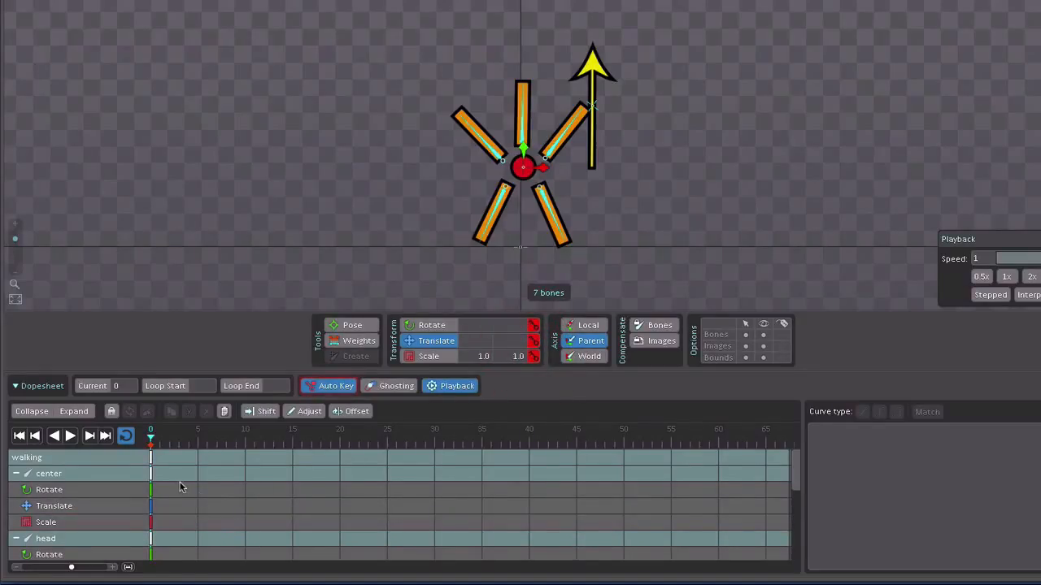
- Collapse the walking animation's dopesheet tracks to one row per bone and look through the rows
click(150, 459)
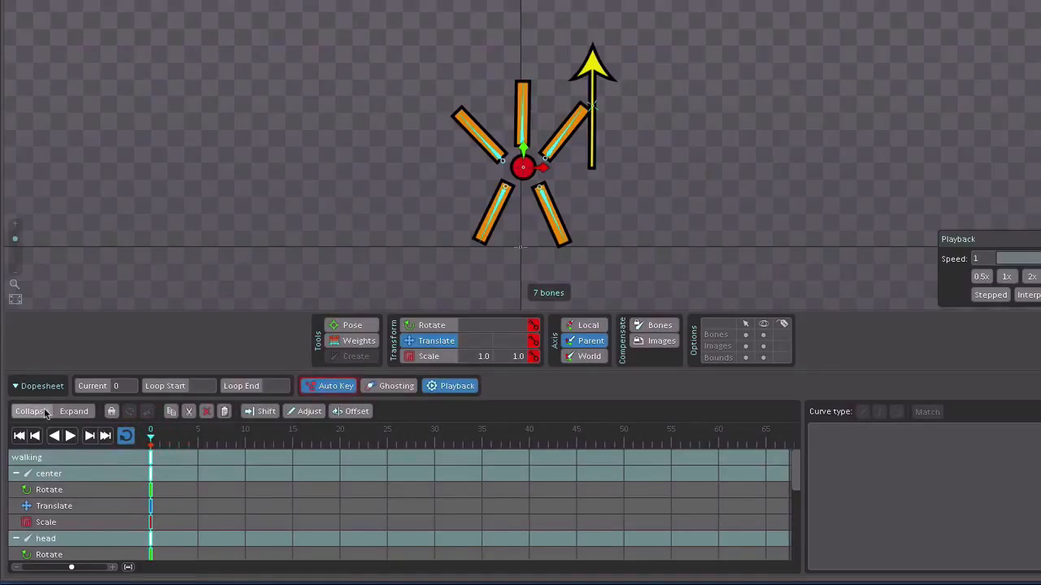
click(54, 412)
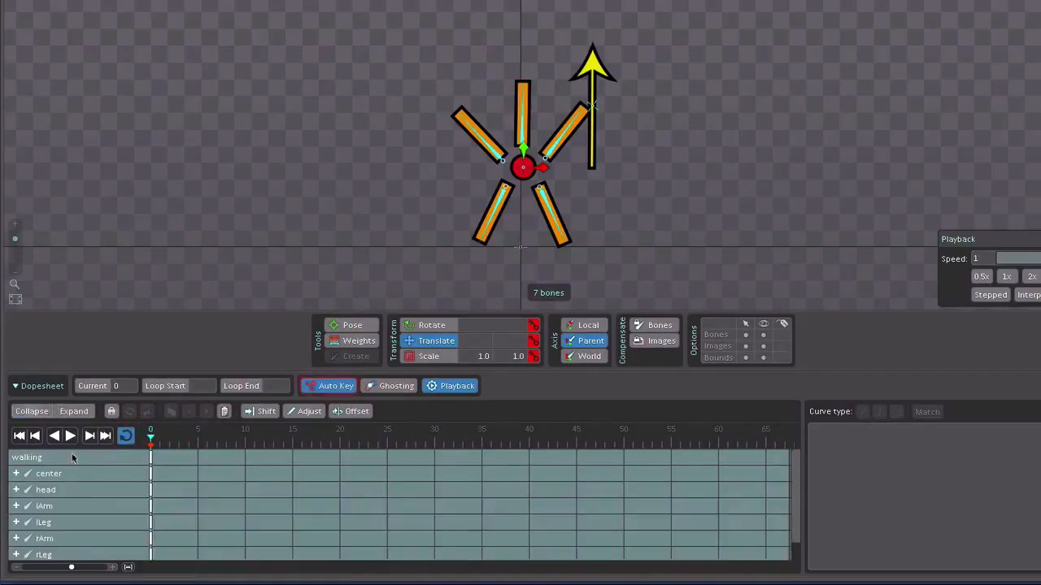
scroll(160, 520, down, 1)
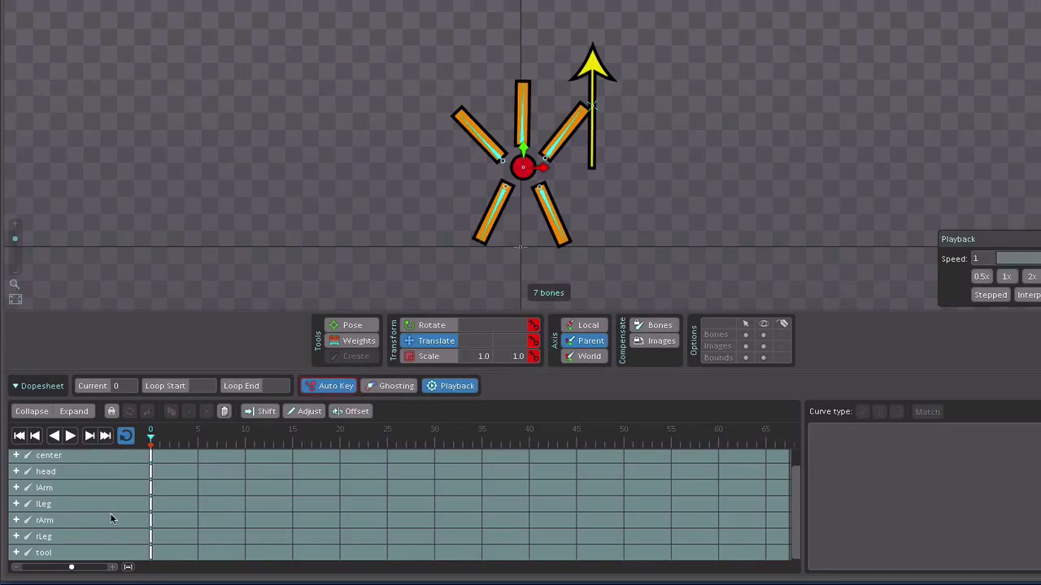
scroll(112, 519, up, 2)
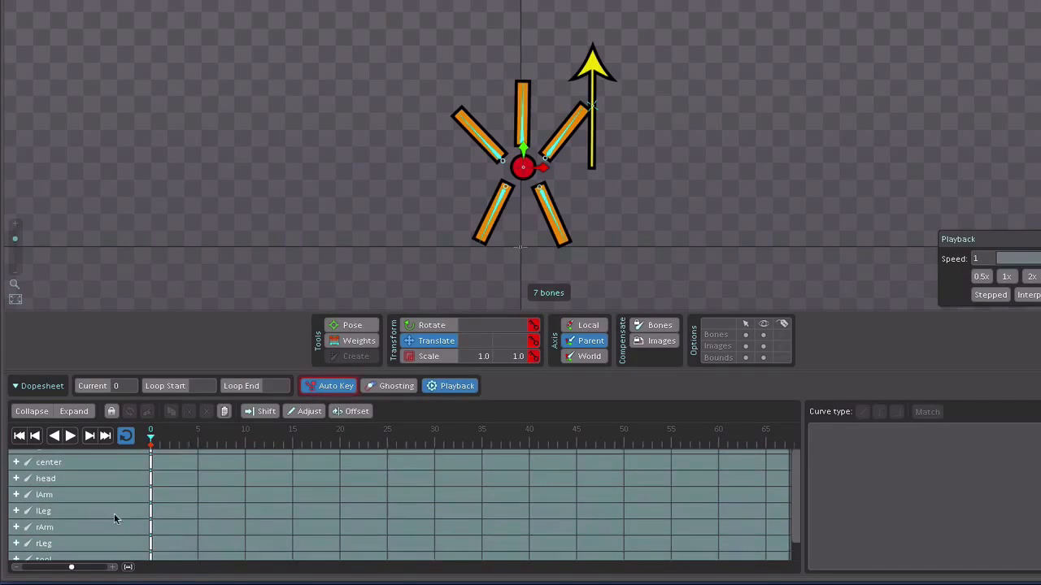
- Copy the walking animation's frame 0 keys for all bones and paste them at frames 20 and 10
click(150, 458)
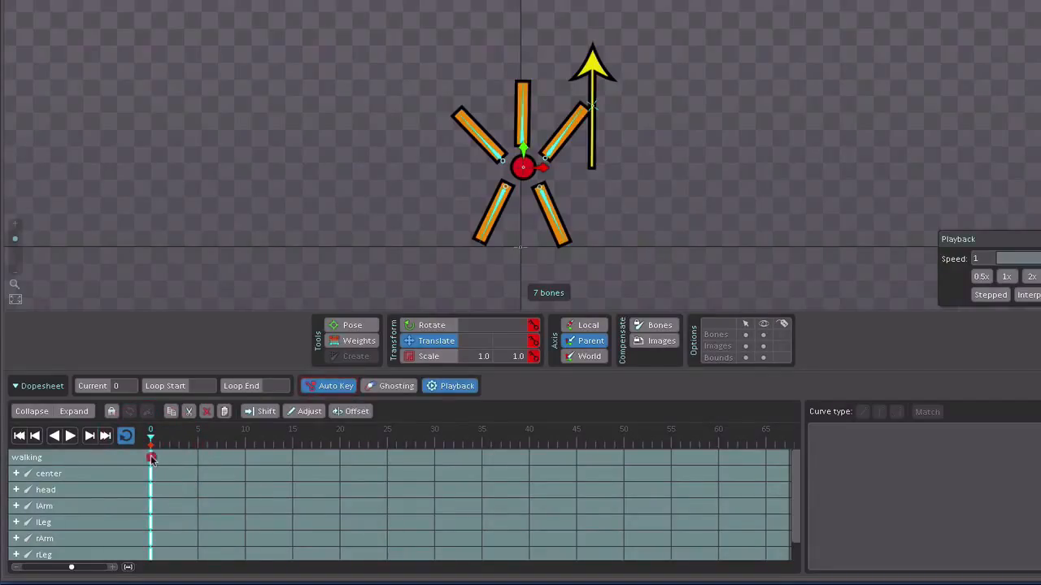
click(151, 458)
click(171, 411)
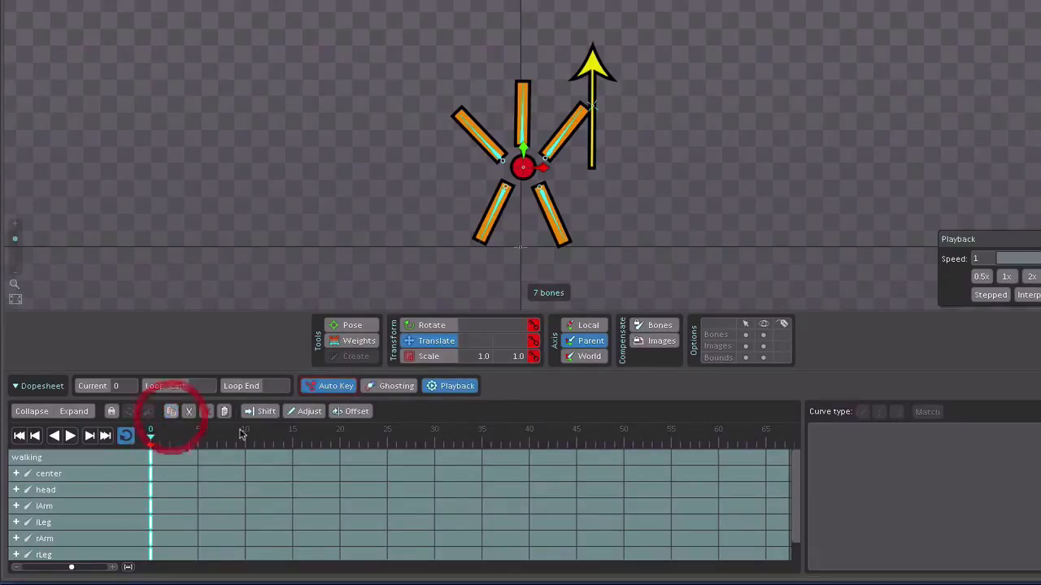
click(339, 446)
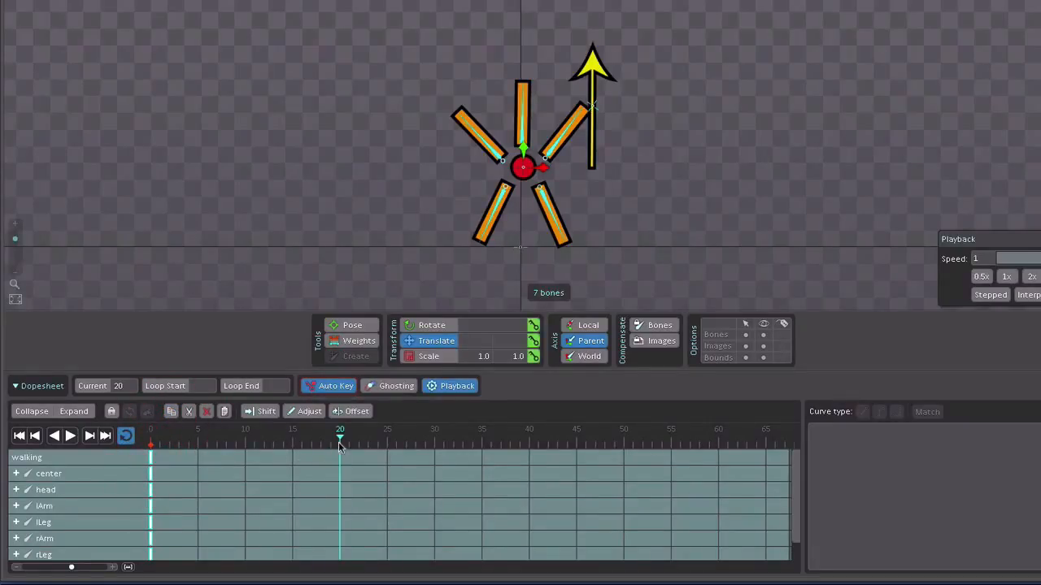
click(227, 413)
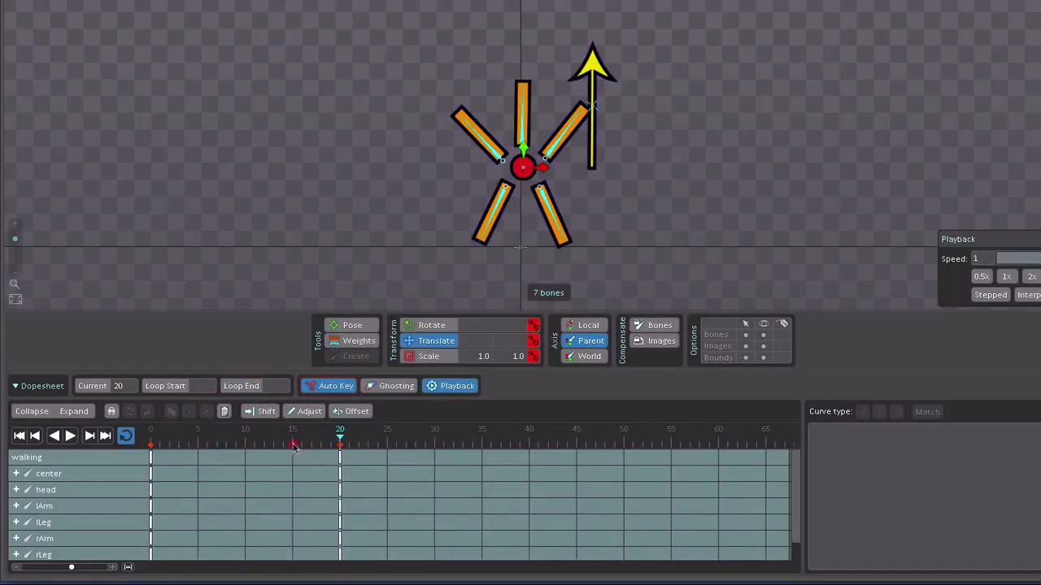
drag(295, 443, 243, 450)
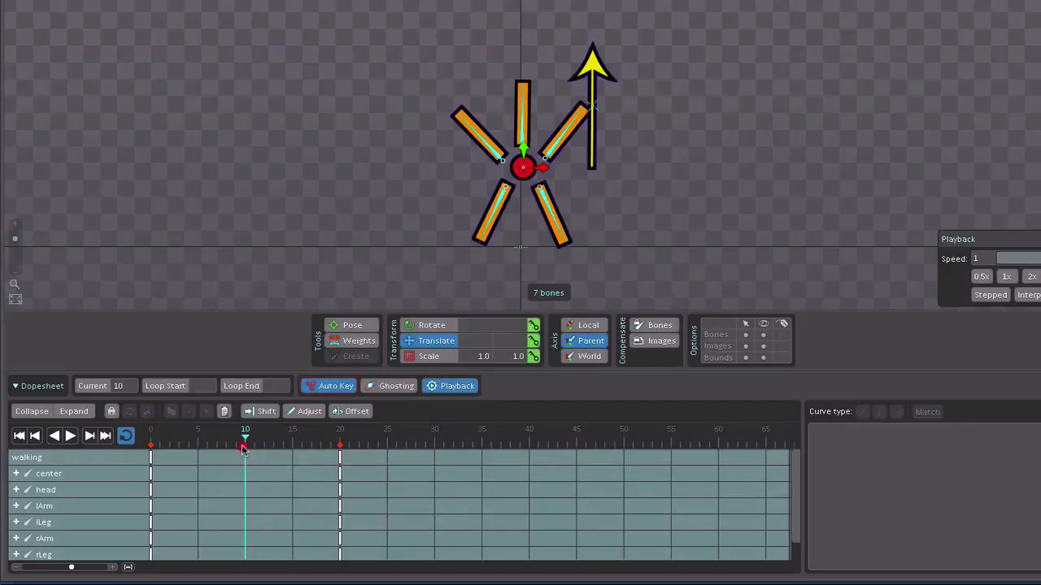
click(225, 413)
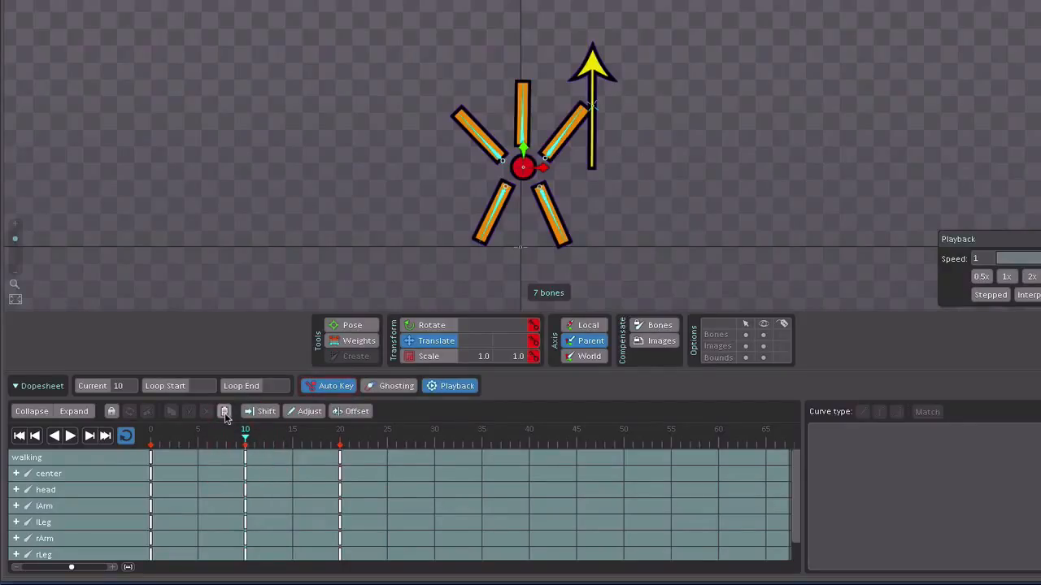
- Scrub the walking timeline from frame 0 to frame 20 to review its key positions
drag(244, 444, 151, 445)
click(189, 446)
mouse_move(218, 446)
mouse_down()
mouse_move(337, 450)
mouse_move(133, 437)
mouse_move(358, 435)
mouse_move(346, 432)
mouse_up()
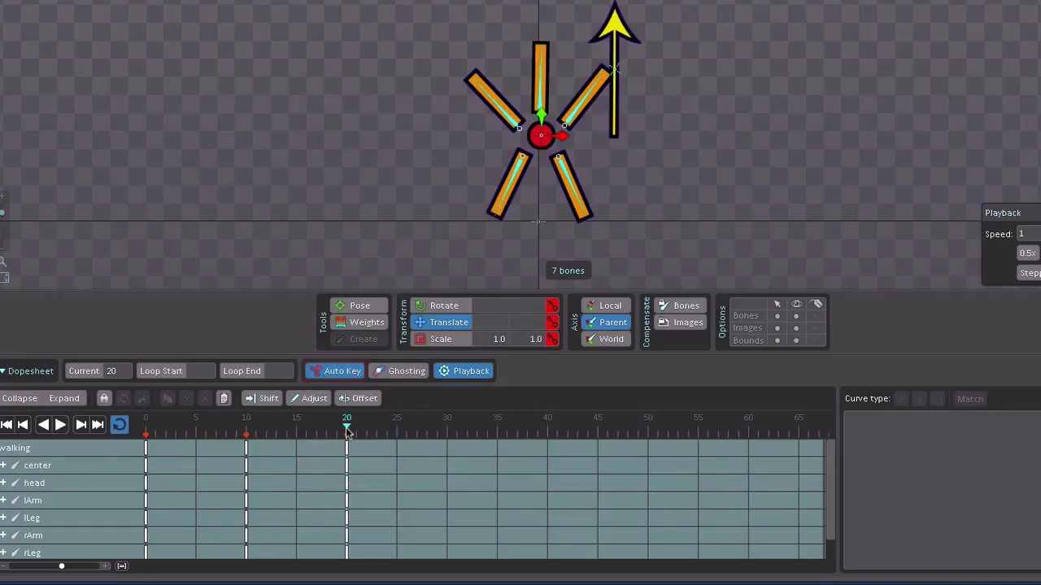
- At frame 10 of the walking animation, rotate the left leg bone inward to about 225°
click(247, 432)
click(392, 204)
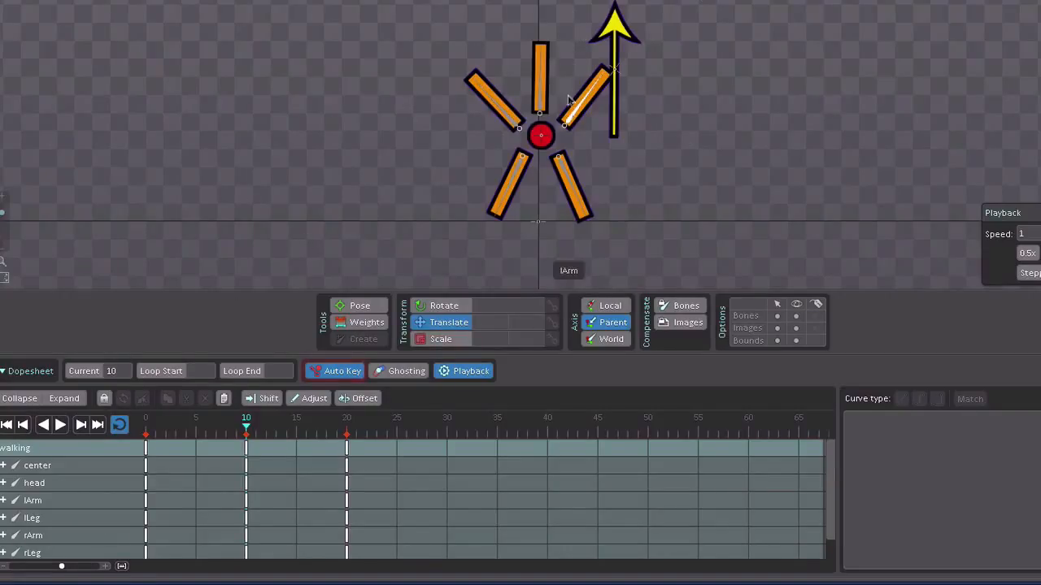
click(567, 181)
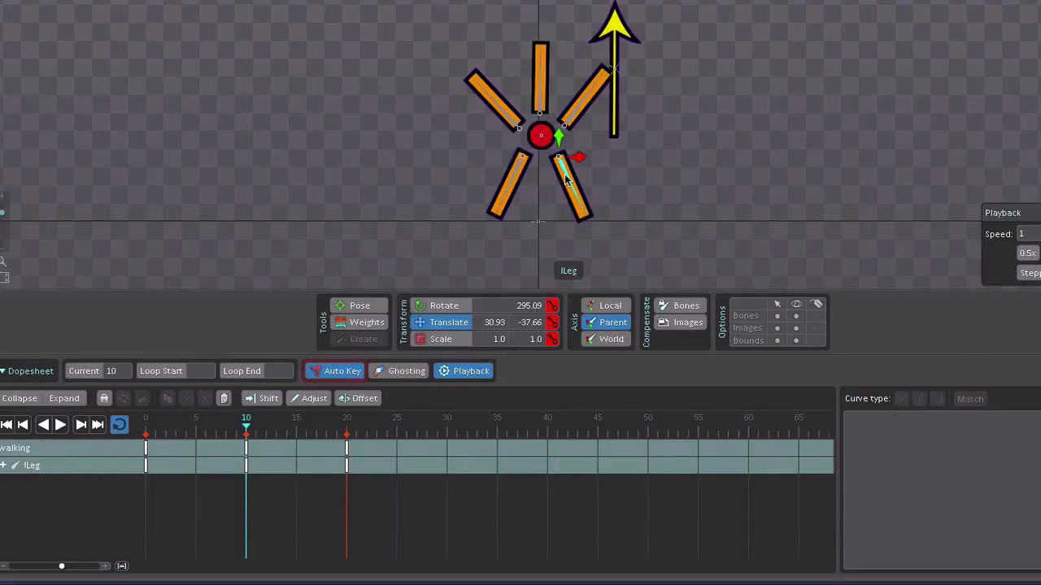
key(c)
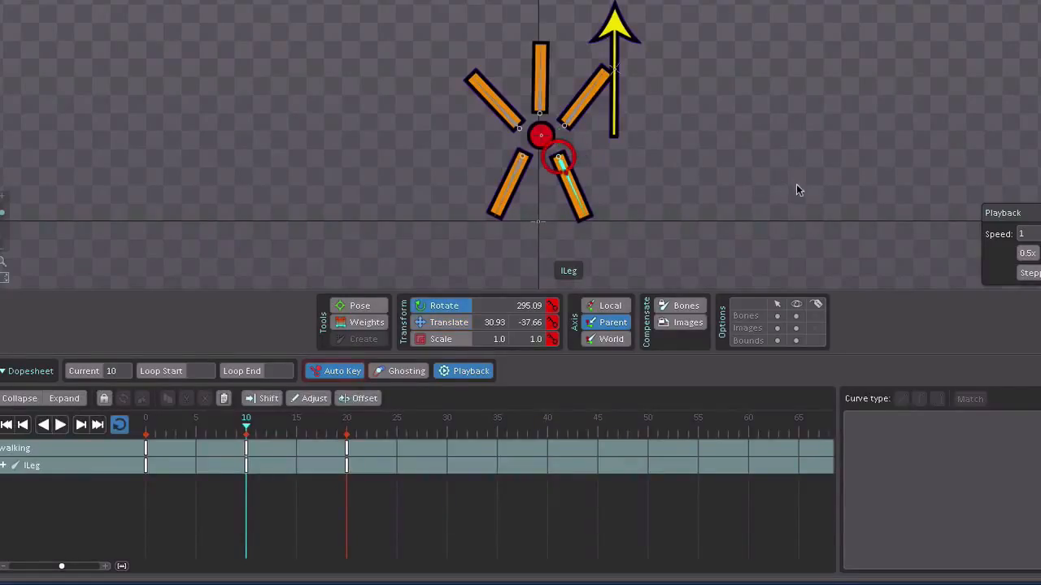
drag(794, 187, 782, 274)
drag(841, 132, 816, 256)
drag(806, 154, 804, 158)
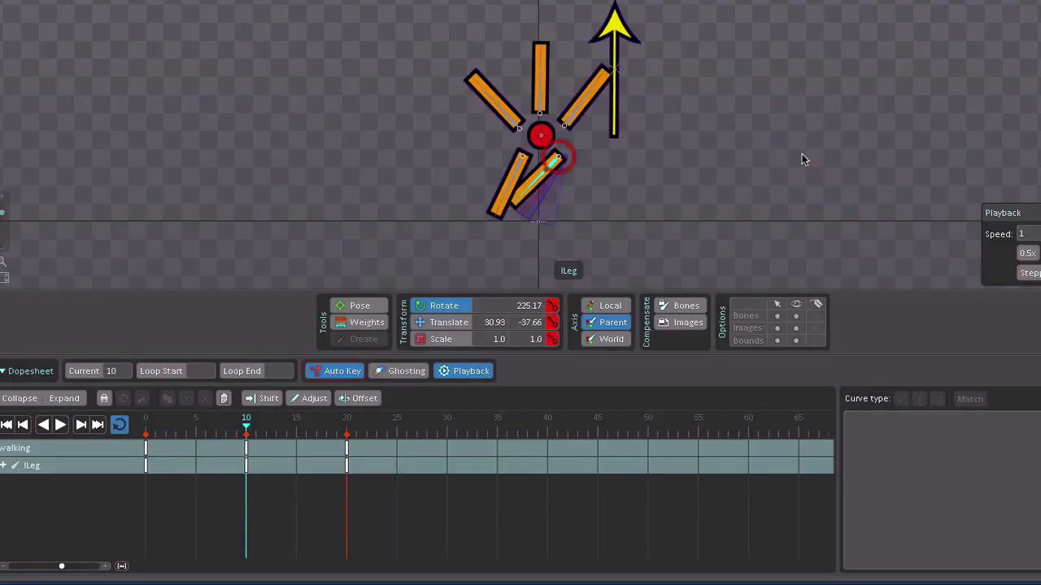
- Rotate the right leg bone to about 326° at frame 10 so that it crosses the left leg
click(540, 169)
drag(729, 205, 777, 10)
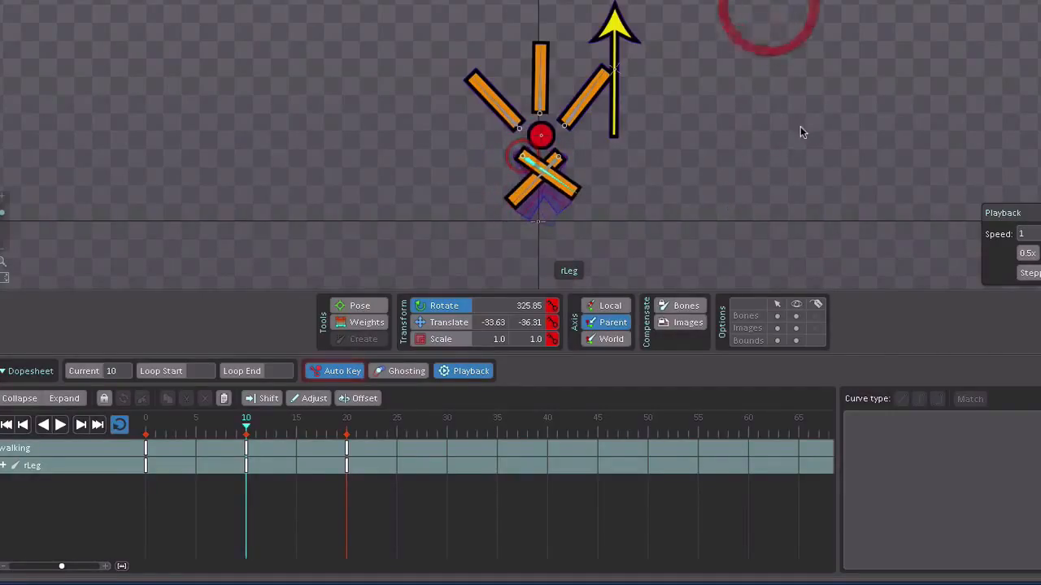
drag(801, 132, 752, 143)
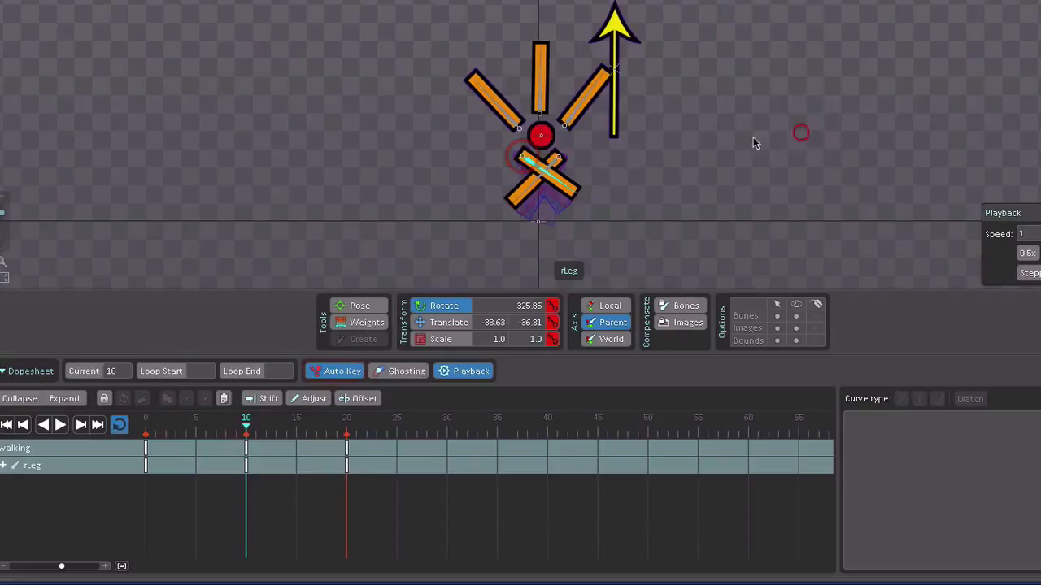
- At frame 10, lower the center bone to a Y translation of about 131 and rotate the left leg to about 218°
click(543, 138)
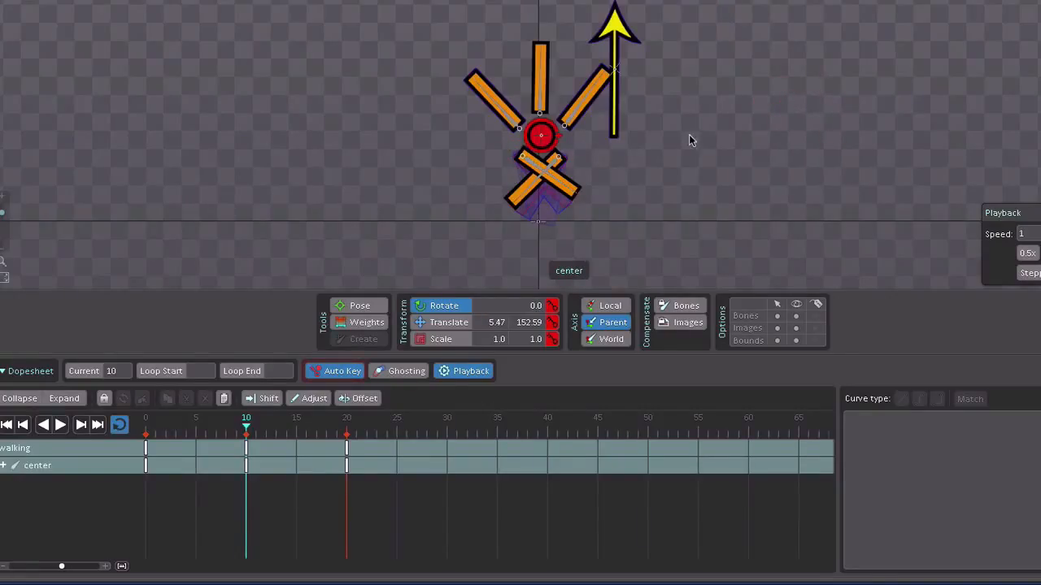
key(v)
drag(746, 98, 748, 112)
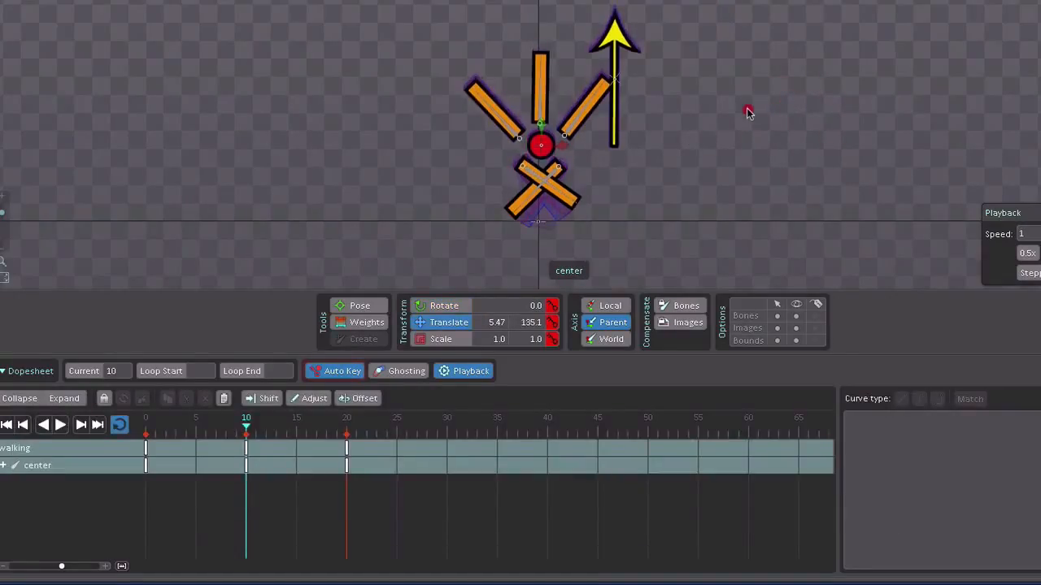
click(553, 173)
key(c)
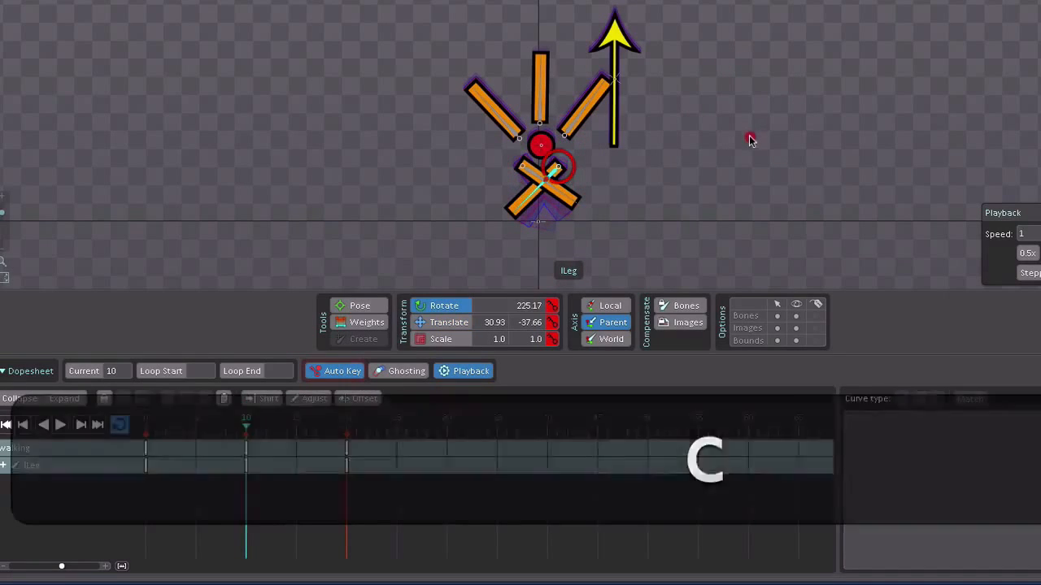
drag(749, 141, 751, 156)
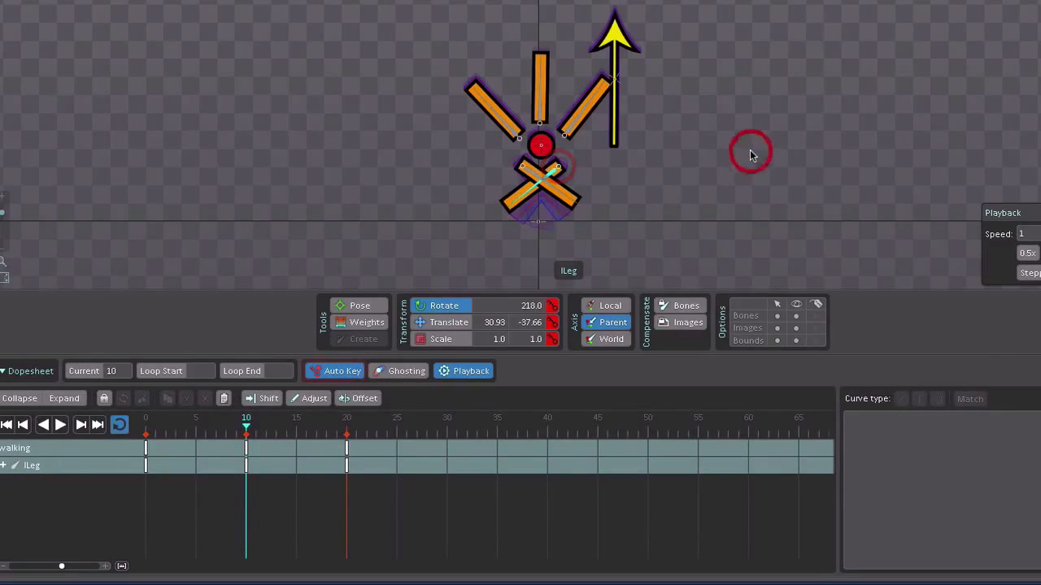
click(542, 151)
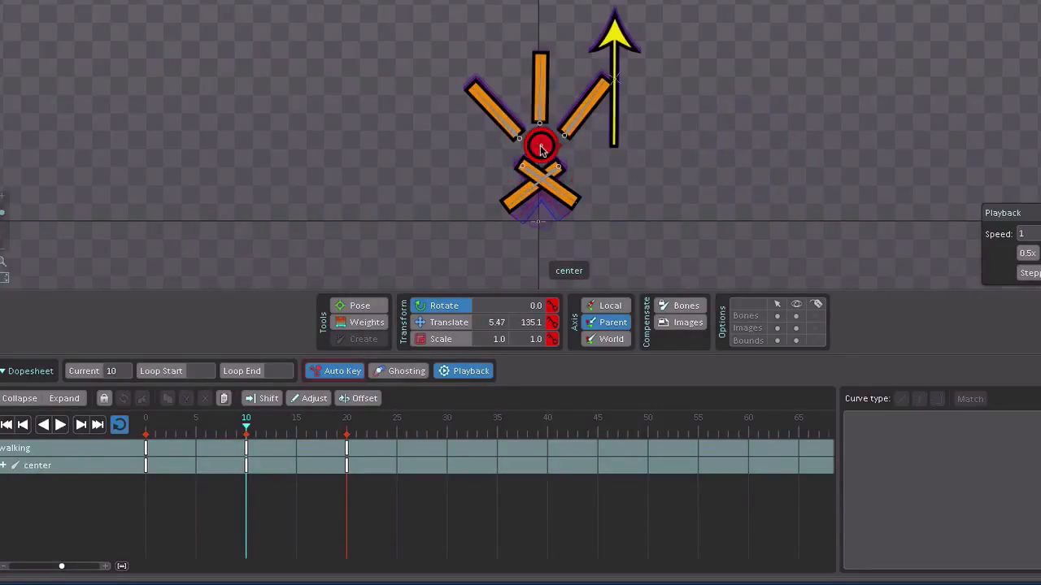
drag(724, 121, 726, 129)
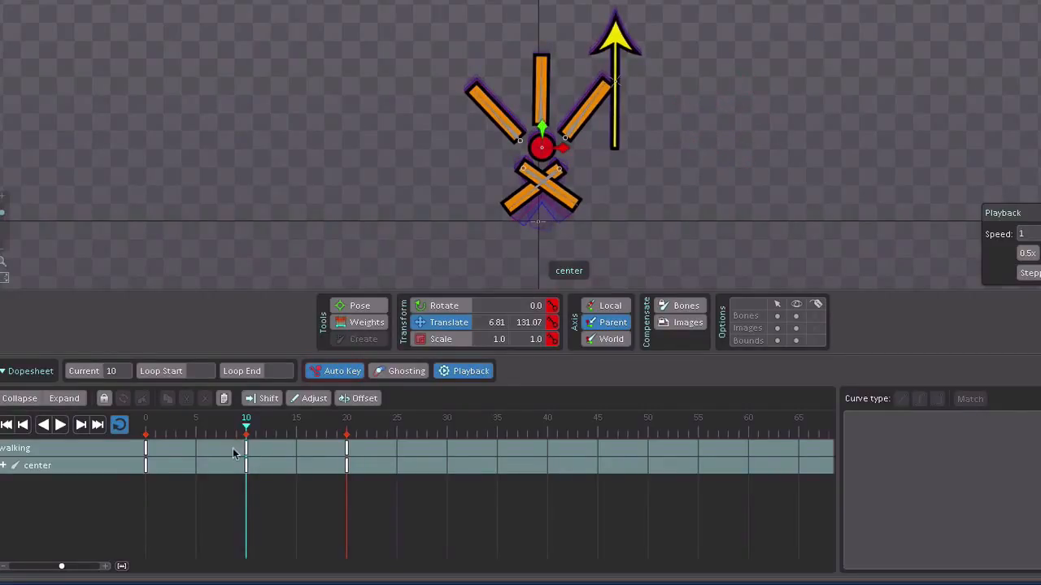
- Deselect the bones, scrub back to the start and play the walking animation to review the leg movement
click(208, 189)
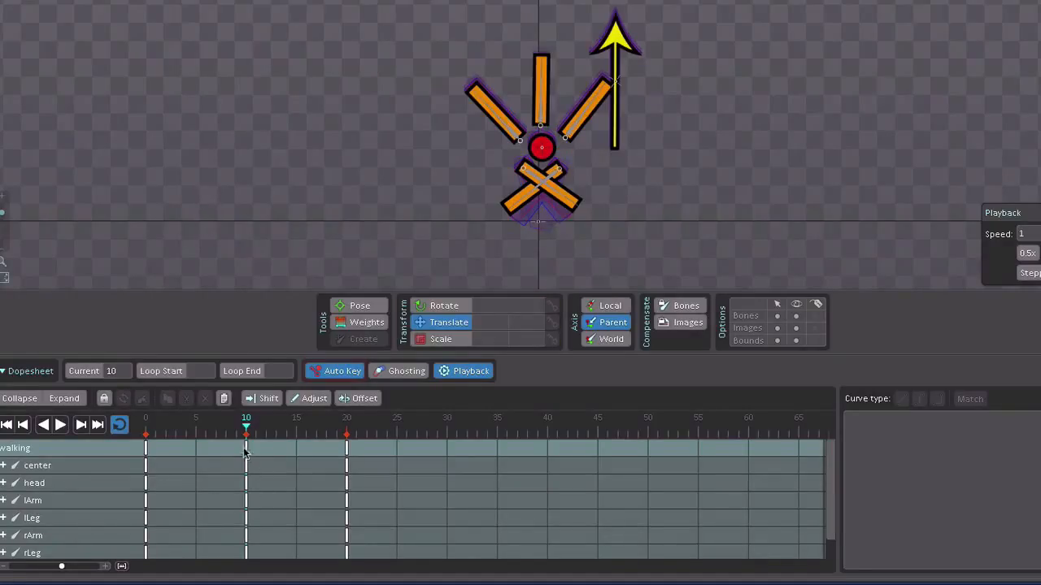
drag(199, 433, 86, 434)
click(63, 426)
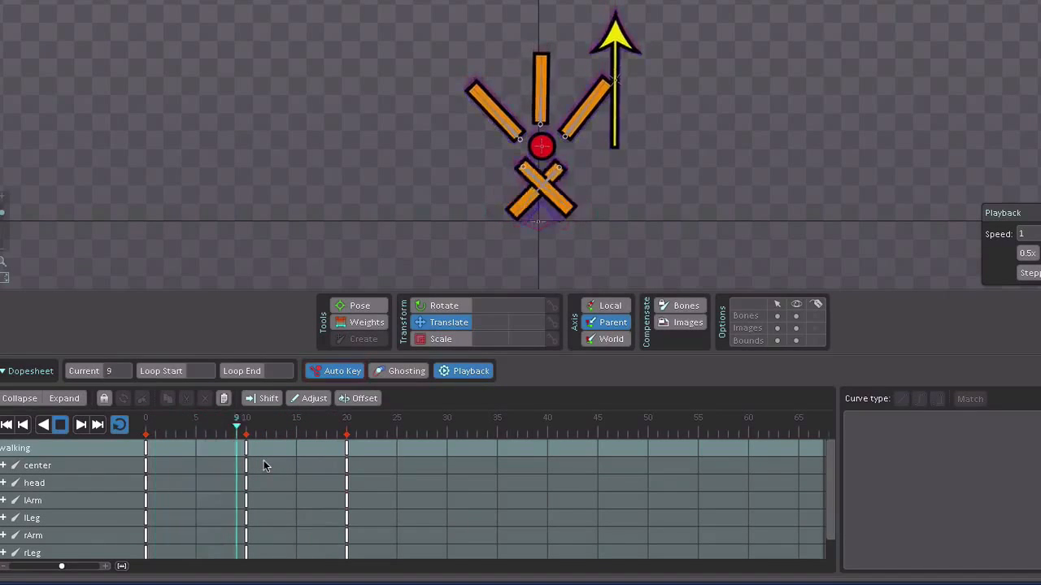
click(57, 430)
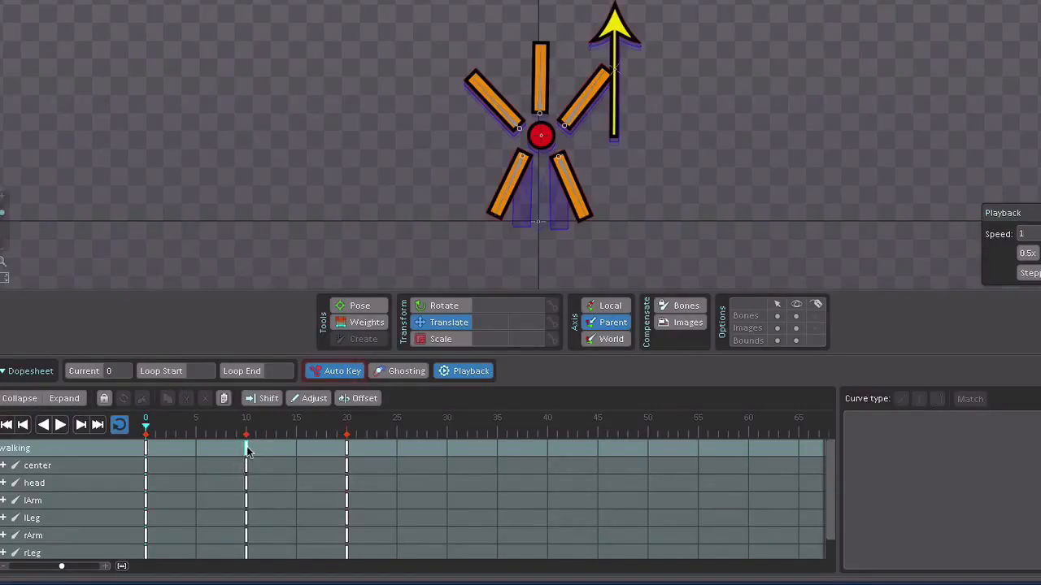
- Copy the frame 10 keys of all bones and paste them at frame 5 of the walking animation
click(246, 448)
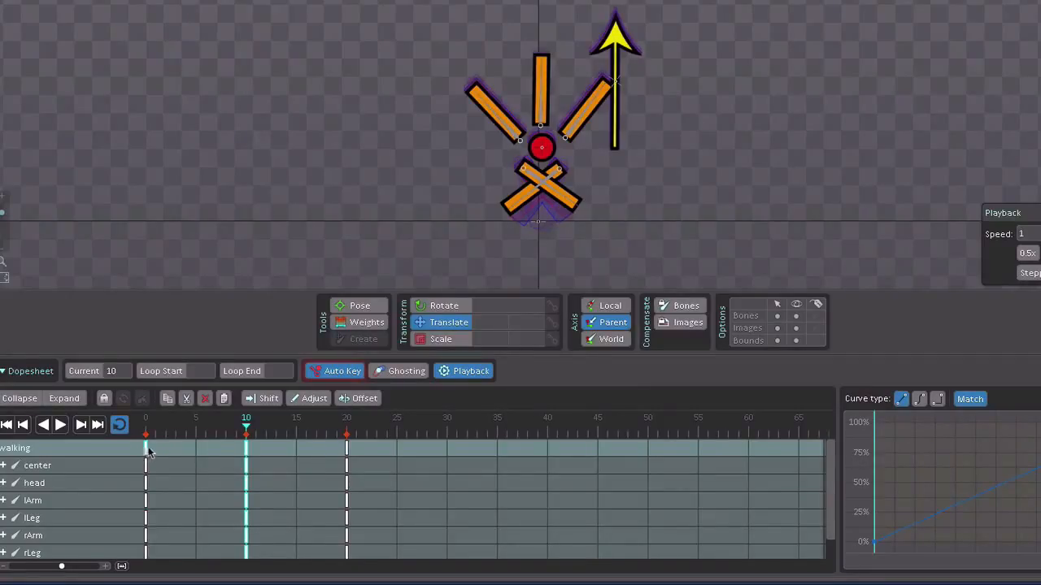
drag(247, 444, 234, 446)
click(169, 399)
click(196, 450)
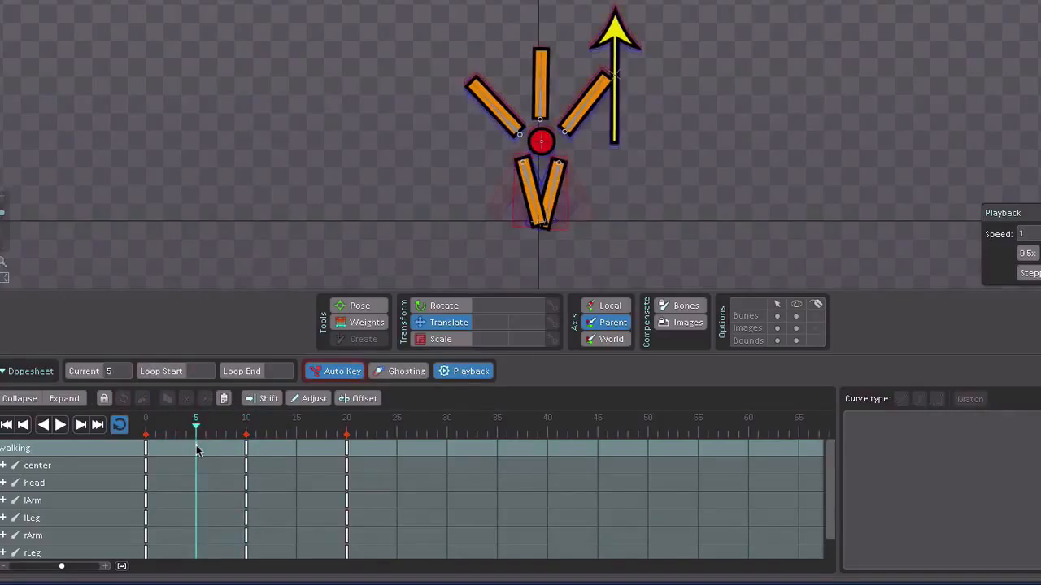
click(225, 400)
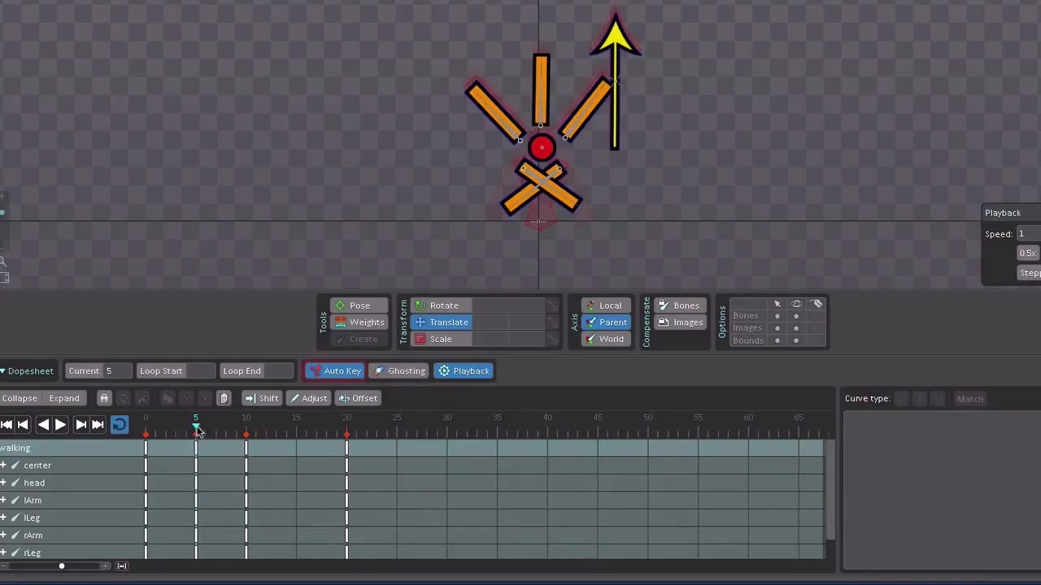
- At frame 5, rotate the left leg to nearly vertical and the right leg to about 271°
mouse_move(197, 431)
mouse_down()
mouse_move(126, 435)
mouse_move(195, 437)
mouse_up()
click(552, 186)
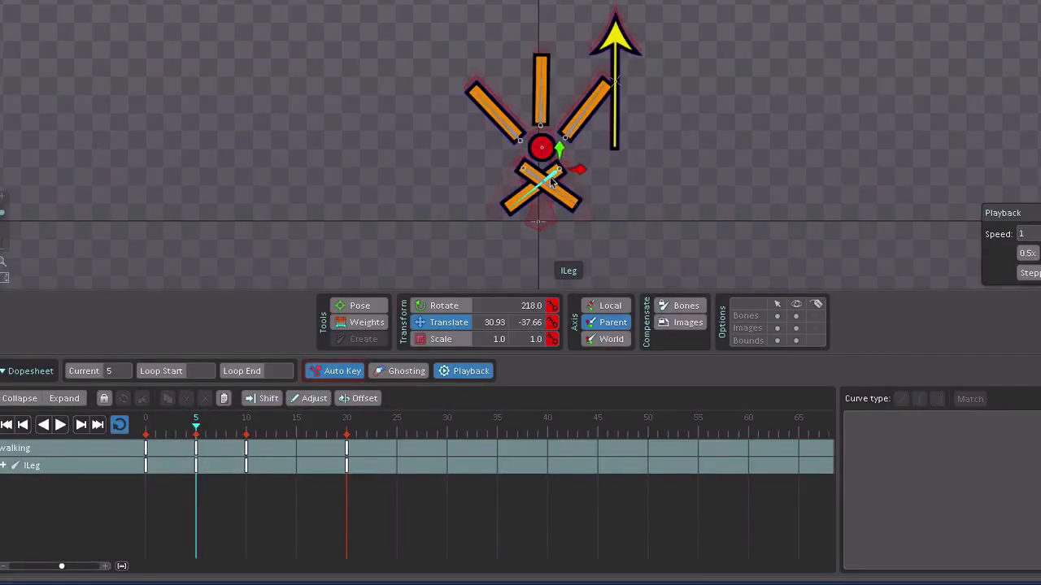
key(c)
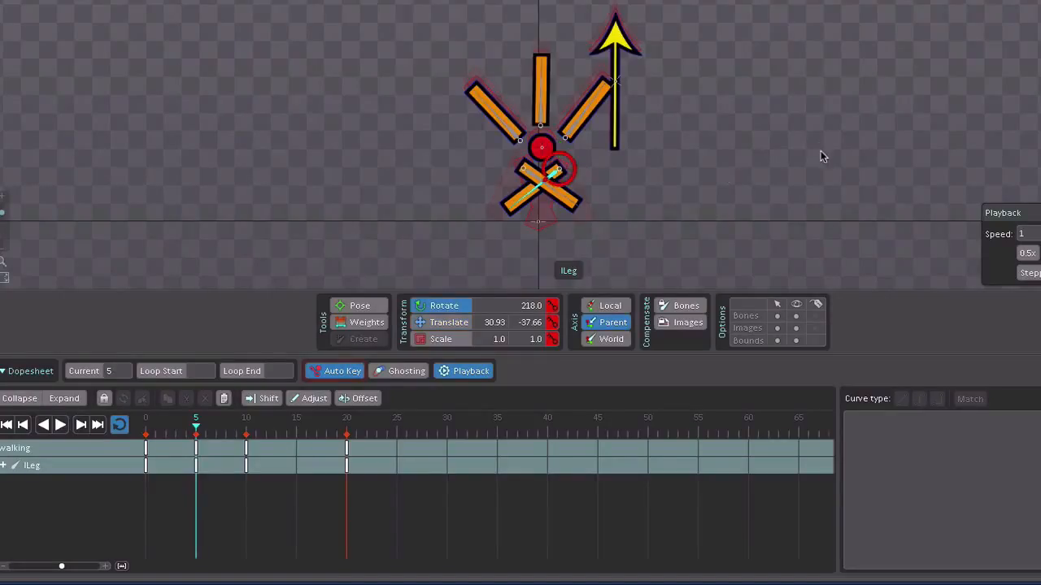
drag(820, 150, 804, 40)
click(529, 172)
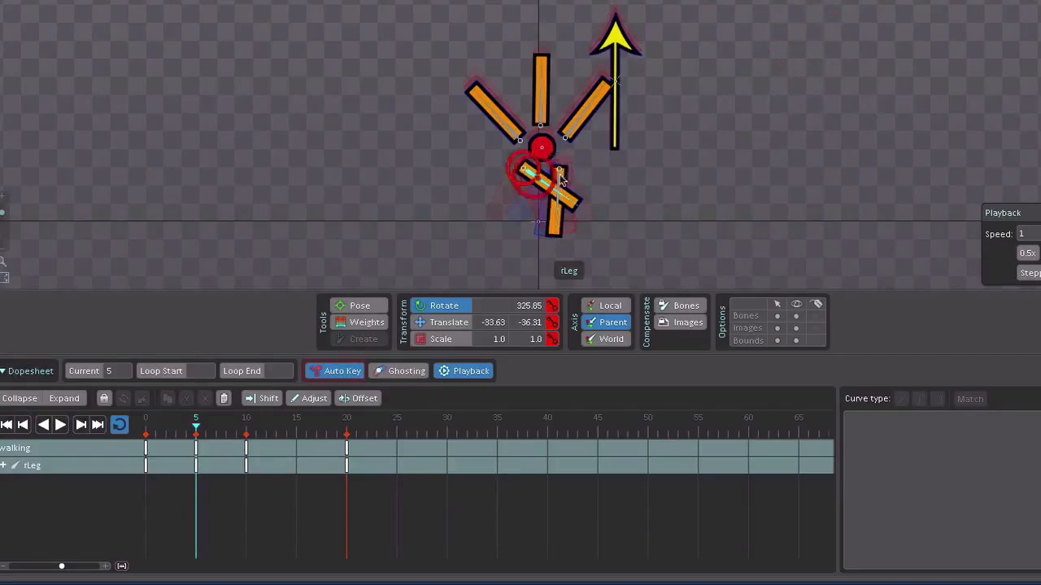
drag(752, 165, 695, 279)
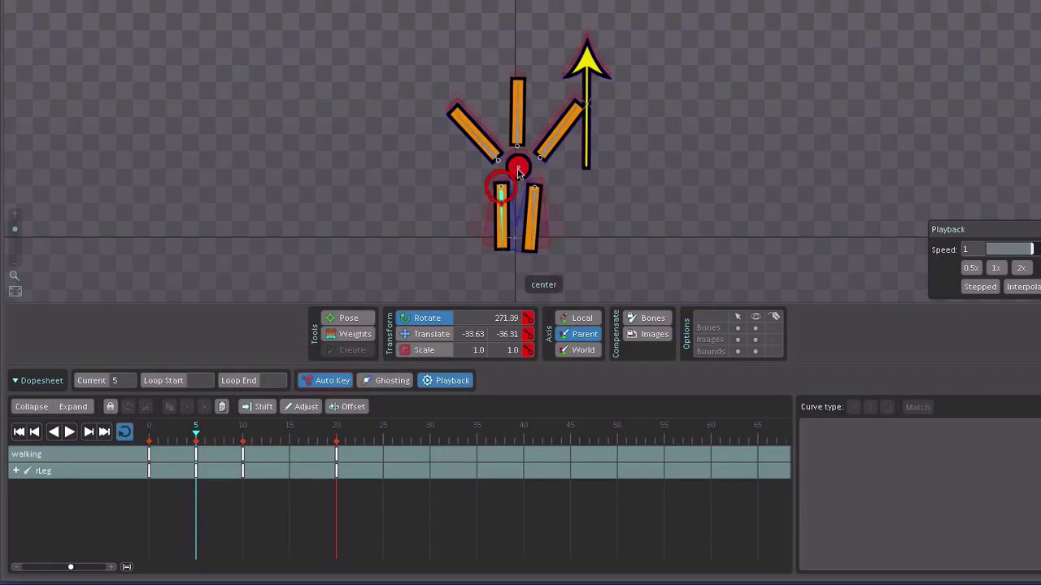
- Raise the center bone at frame 5 to a Y translation of about 169 so the feet meet the ground line
click(519, 173)
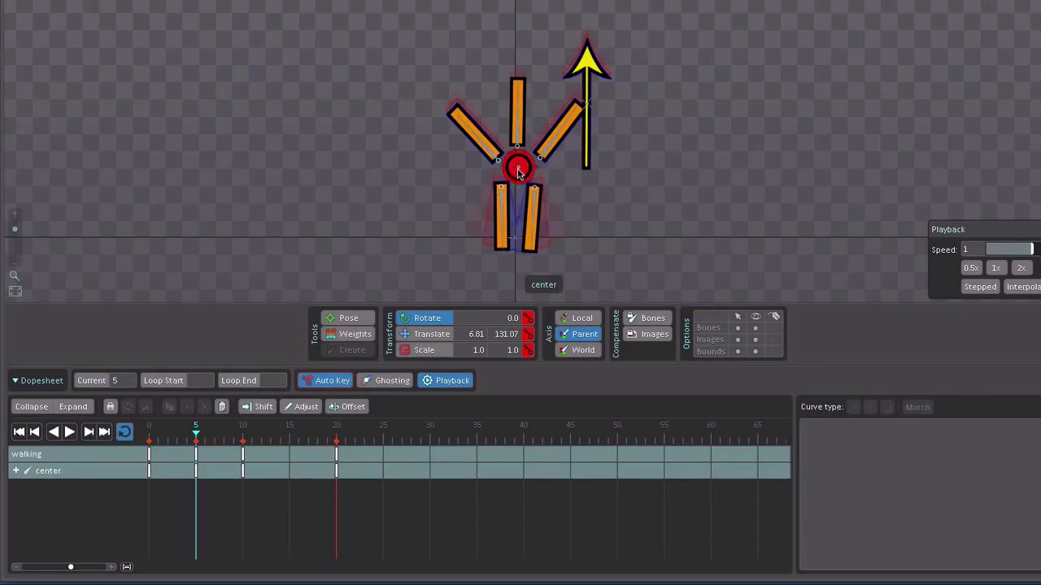
key(v)
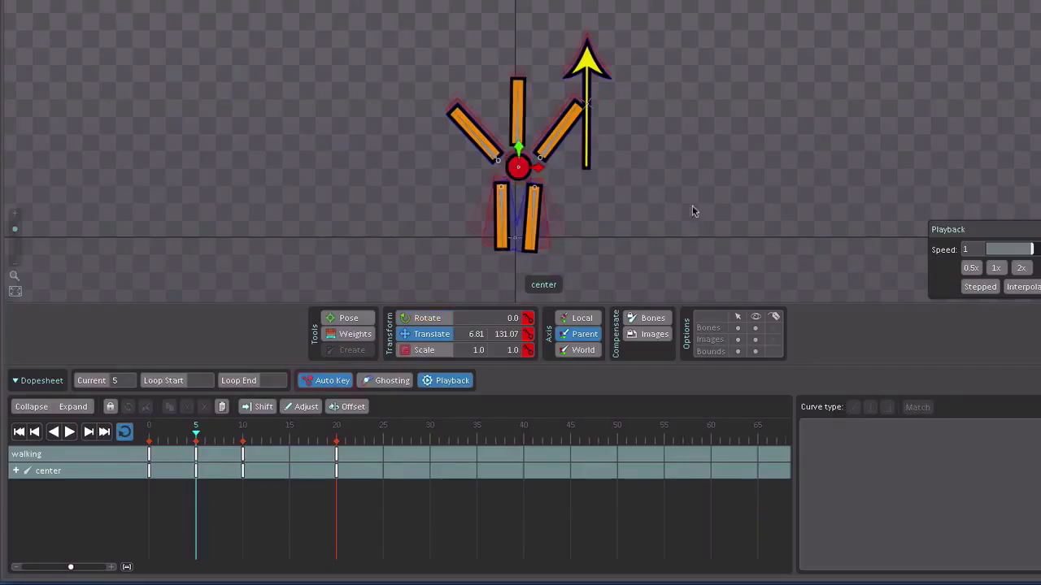
mouse_move(692, 211)
mouse_down()
mouse_move(690, 186)
mouse_move(692, 202)
mouse_up()
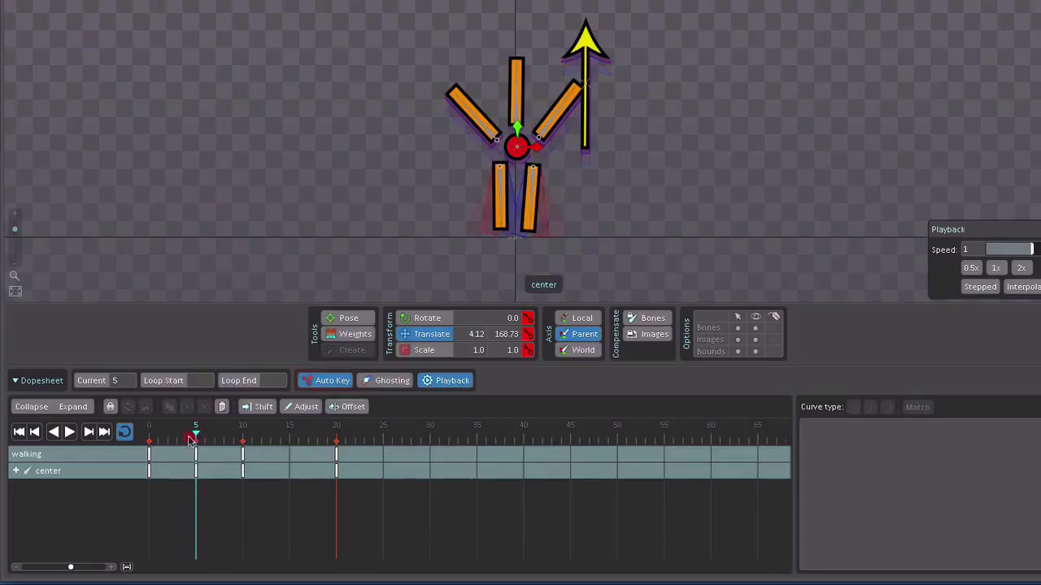
- Copy the frame 10 keys of all bones and paste them at frame 15
click(151, 439)
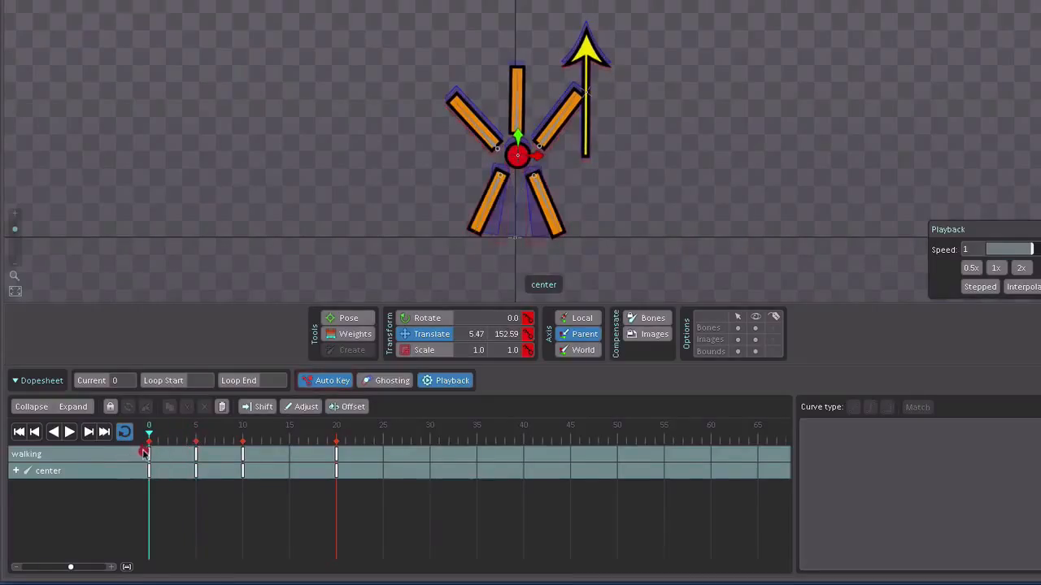
drag(143, 453, 243, 446)
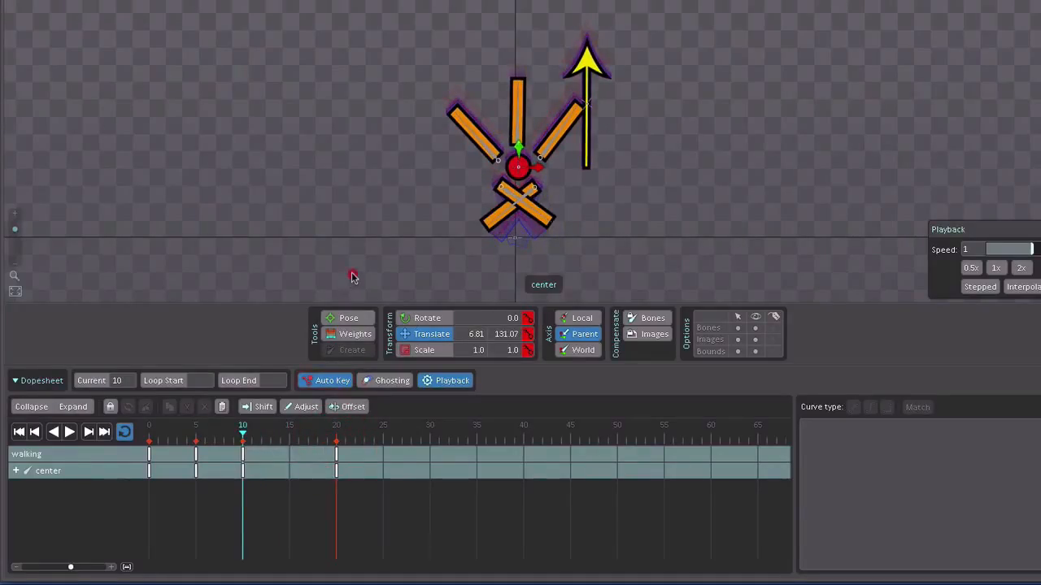
click(351, 275)
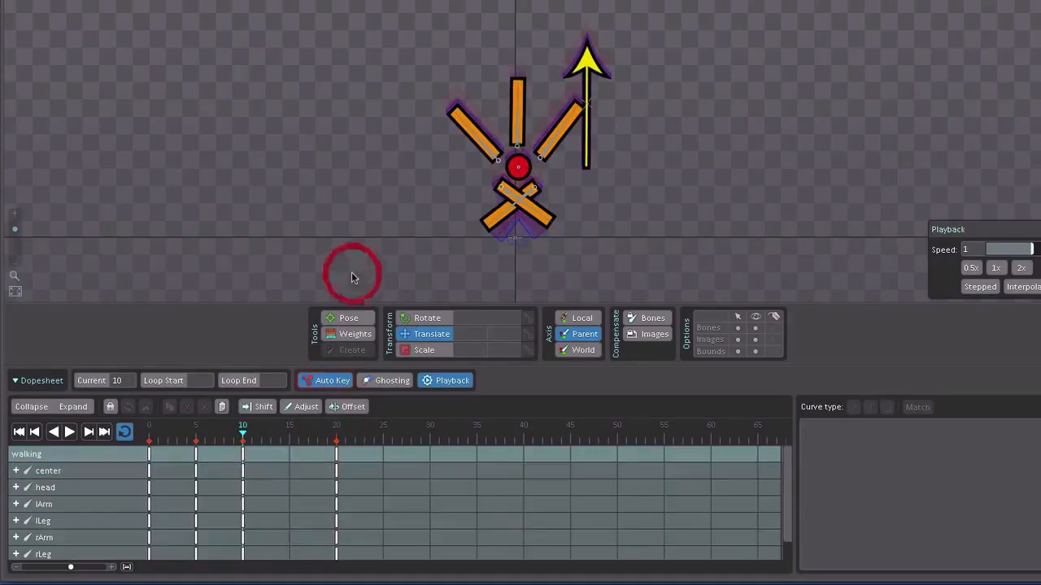
click(243, 460)
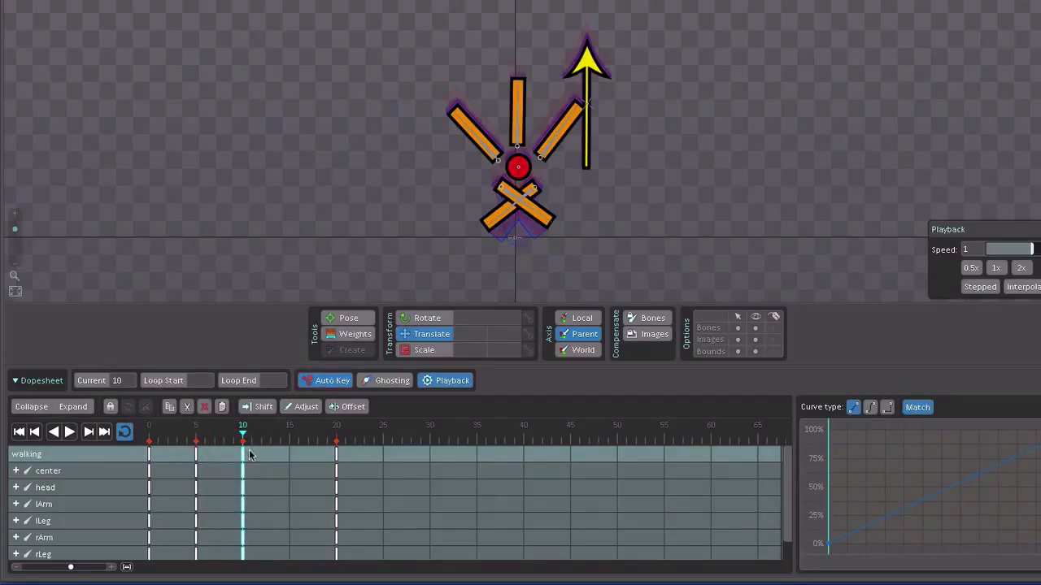
click(170, 407)
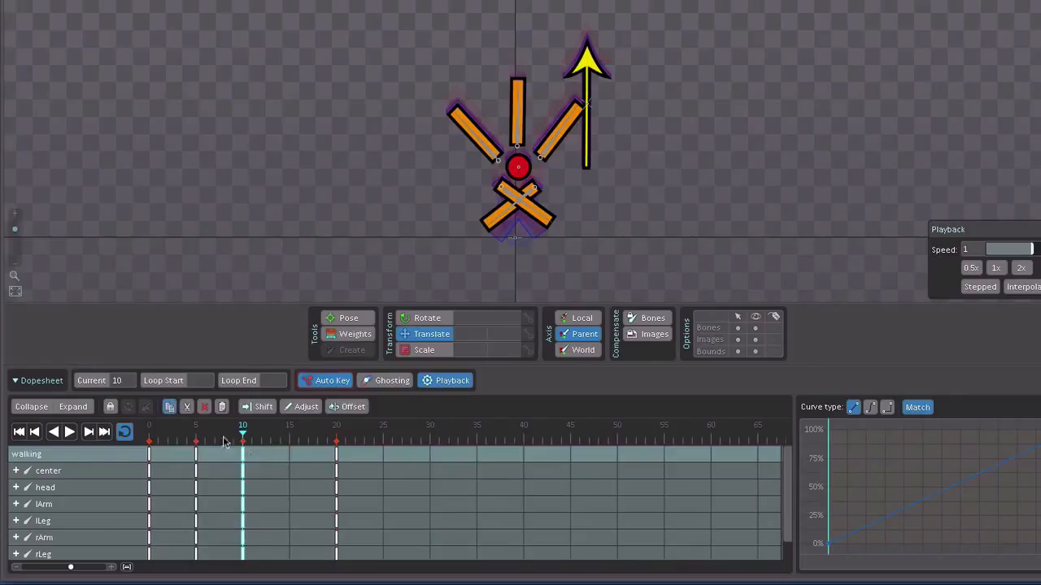
click(290, 455)
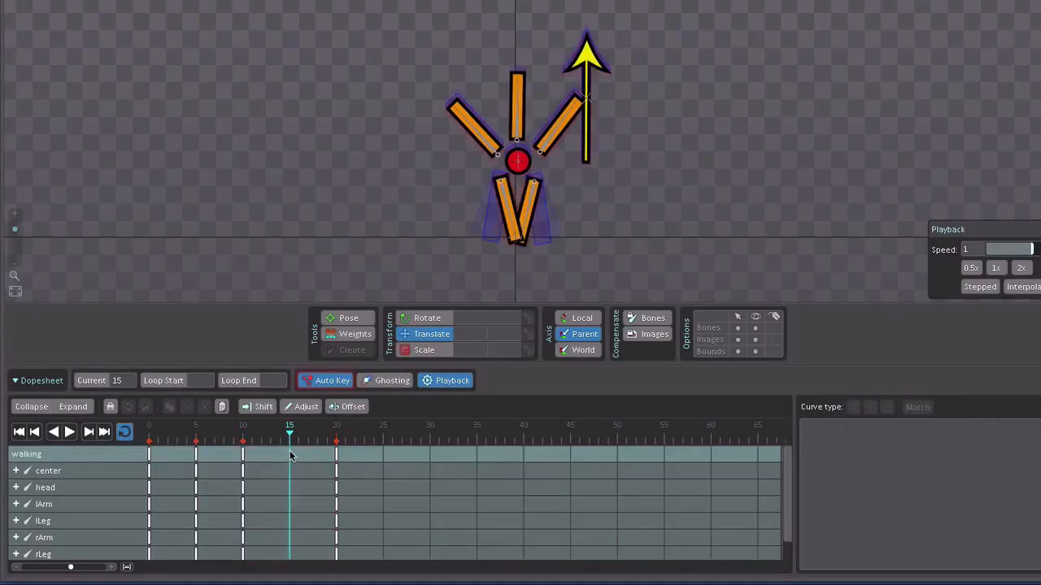
click(225, 408)
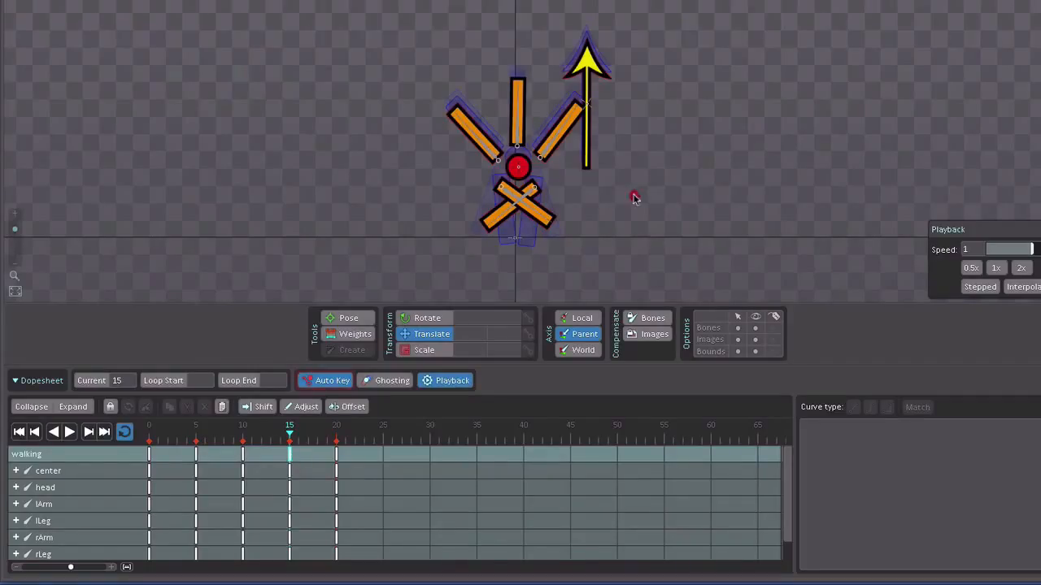
- At frame 15, rotate the left leg to about 267° and the right leg to nearly vertical
click(527, 196)
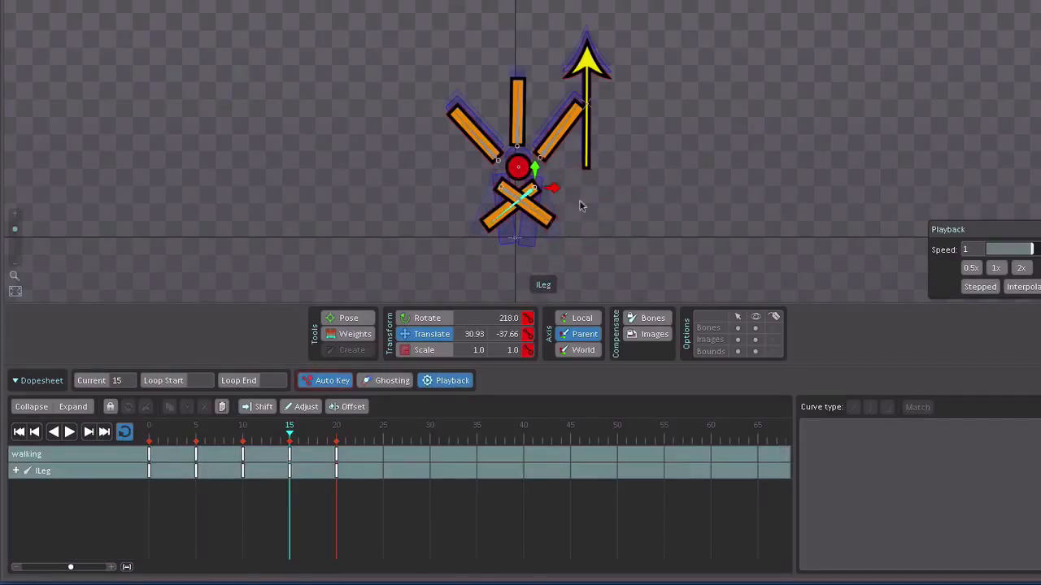
key(c)
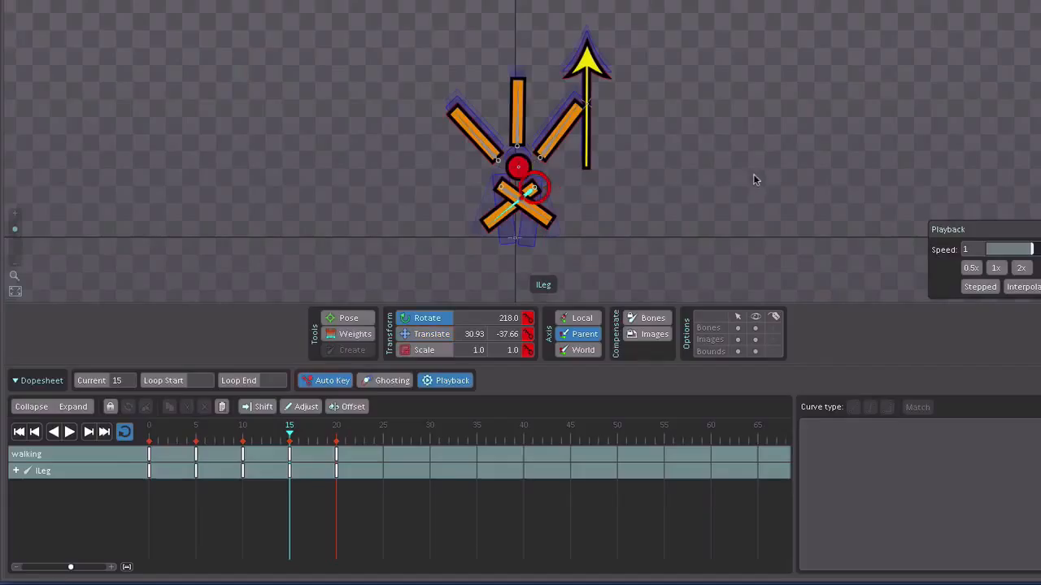
drag(756, 150, 744, 2)
drag(778, 112, 781, 74)
click(525, 203)
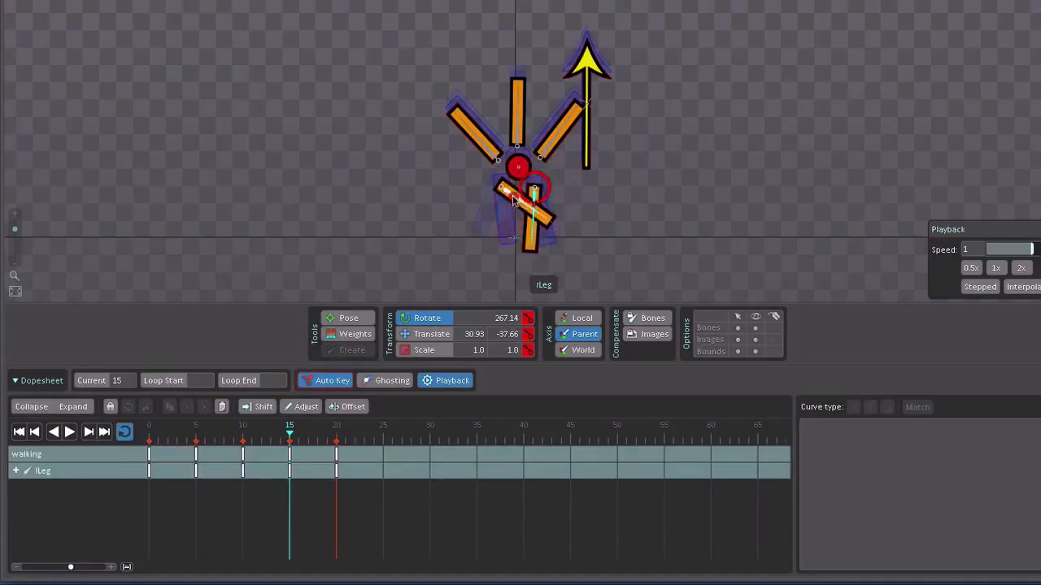
mouse_move(742, 196)
mouse_down()
mouse_move(753, 66)
mouse_move(730, 320)
mouse_move(768, 99)
mouse_move(743, 251)
mouse_up()
- Raise the center bone at frame 15 to a Y translation of about 162 and play back the walk cycle
click(517, 168)
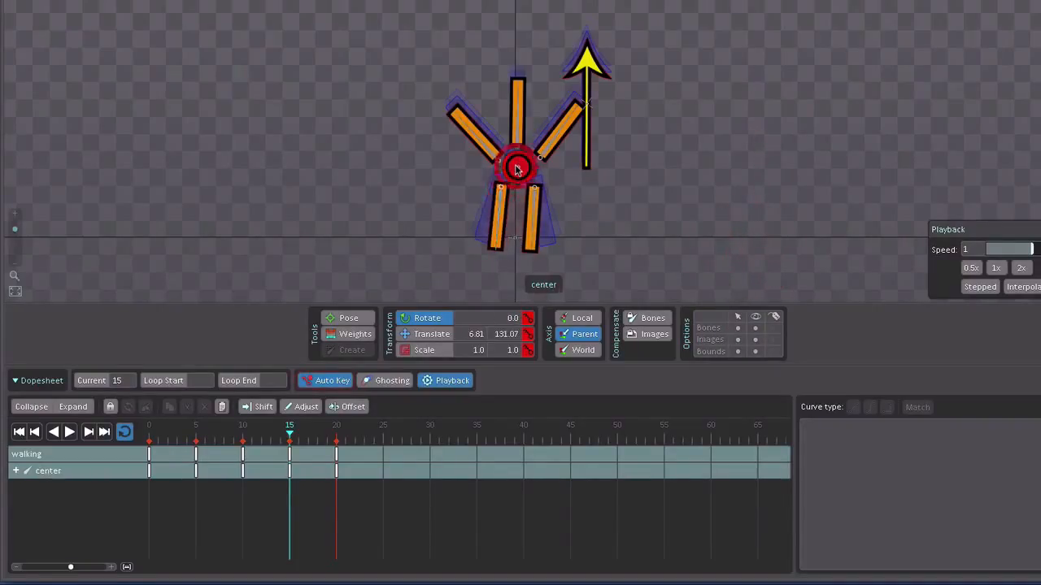
key(v)
mouse_move(758, 192)
mouse_down()
mouse_move(762, 168)
mouse_move(763, 178)
mouse_up()
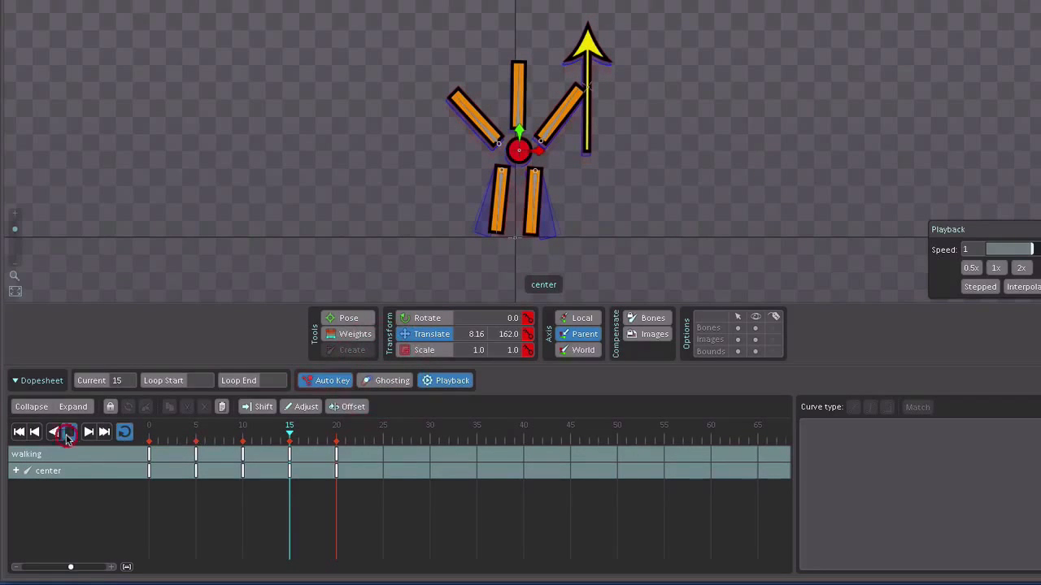
click(68, 433)
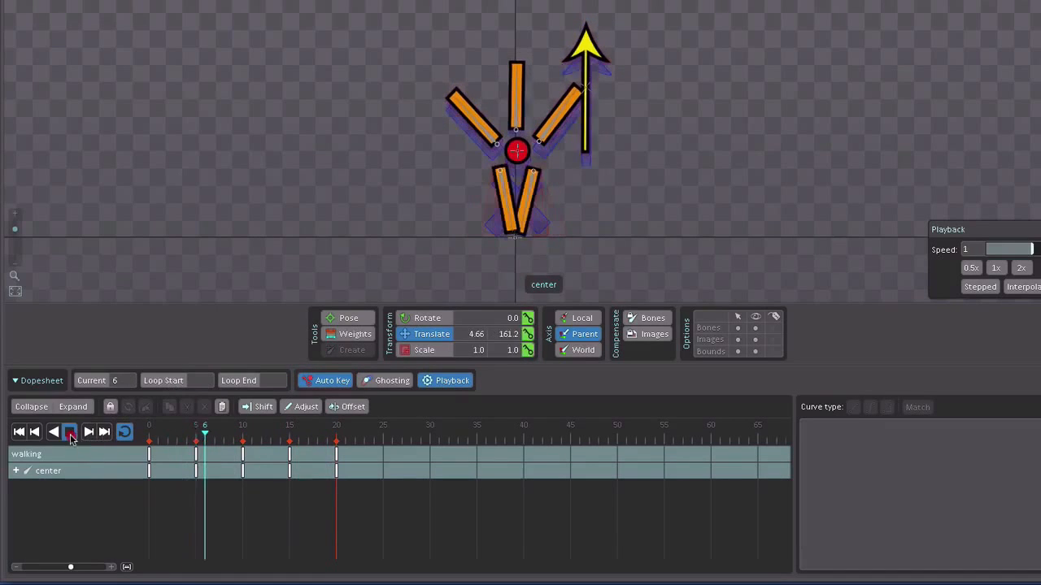
click(70, 433)
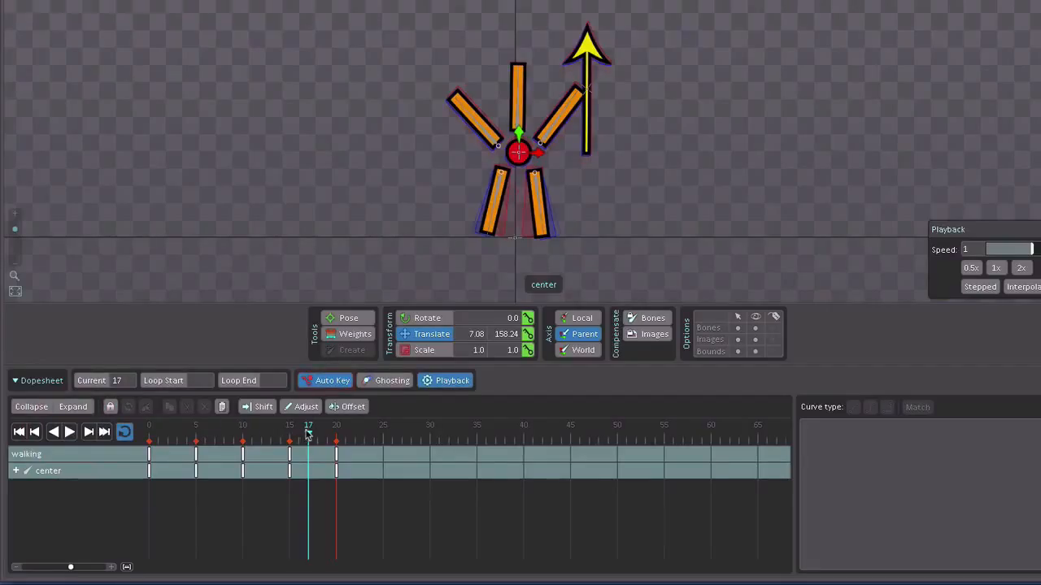
- Rotate the head to about 102° at frame 10 and to about 80° at frame 5
click(168, 146)
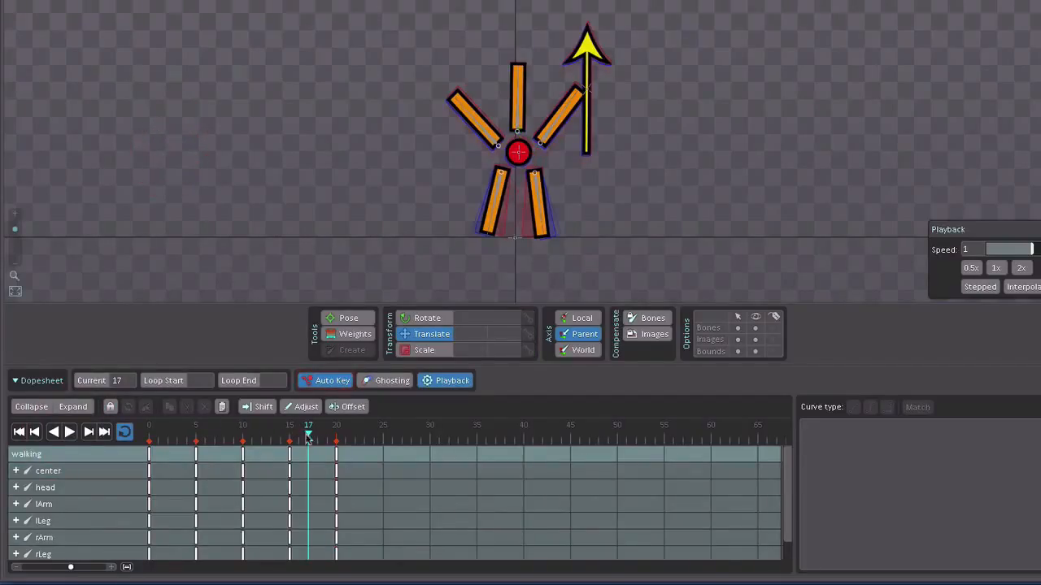
drag(291, 439, 244, 437)
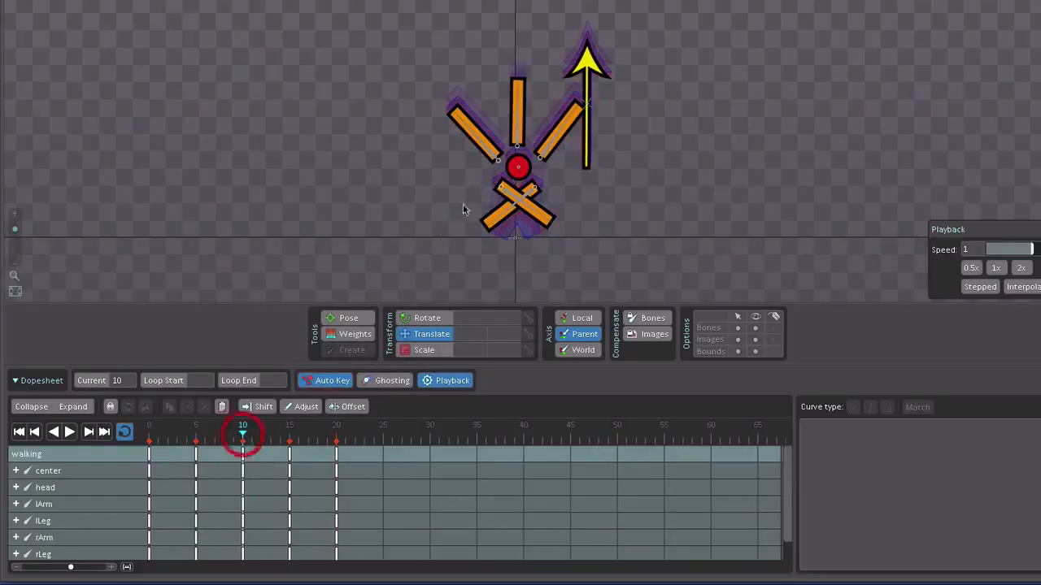
click(521, 130)
key(c)
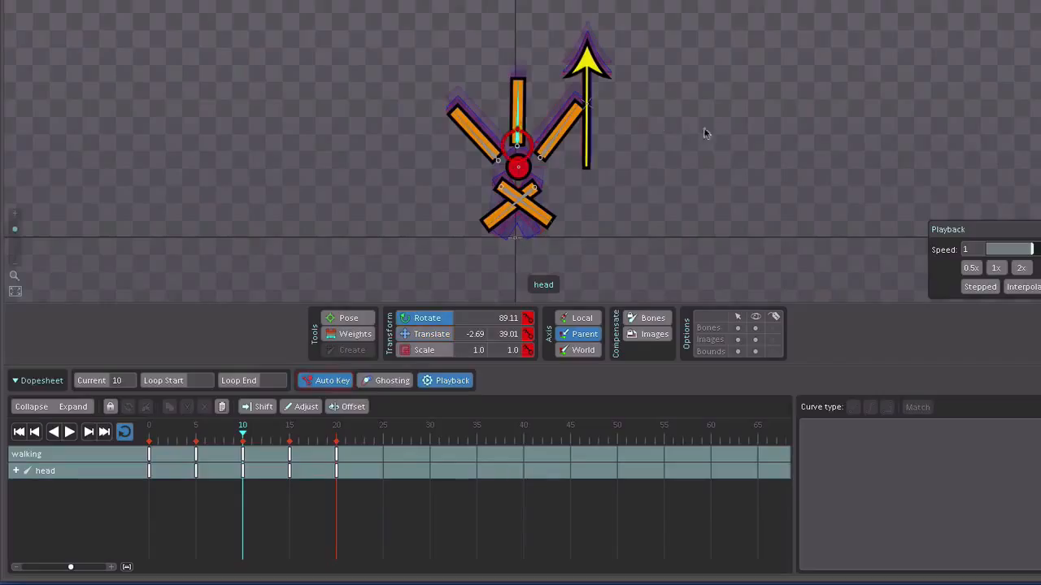
drag(717, 132, 719, 81)
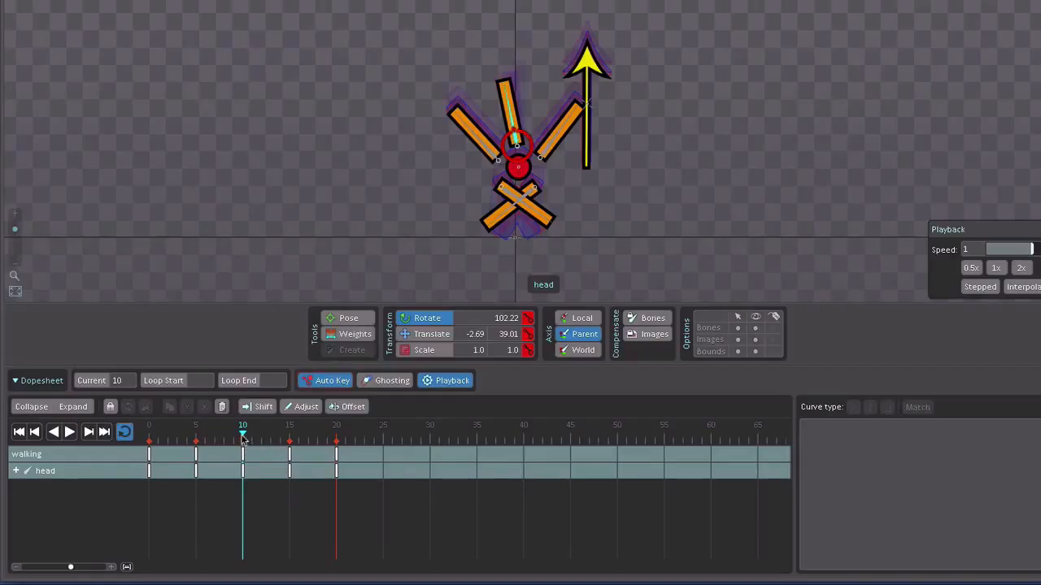
drag(236, 440, 198, 440)
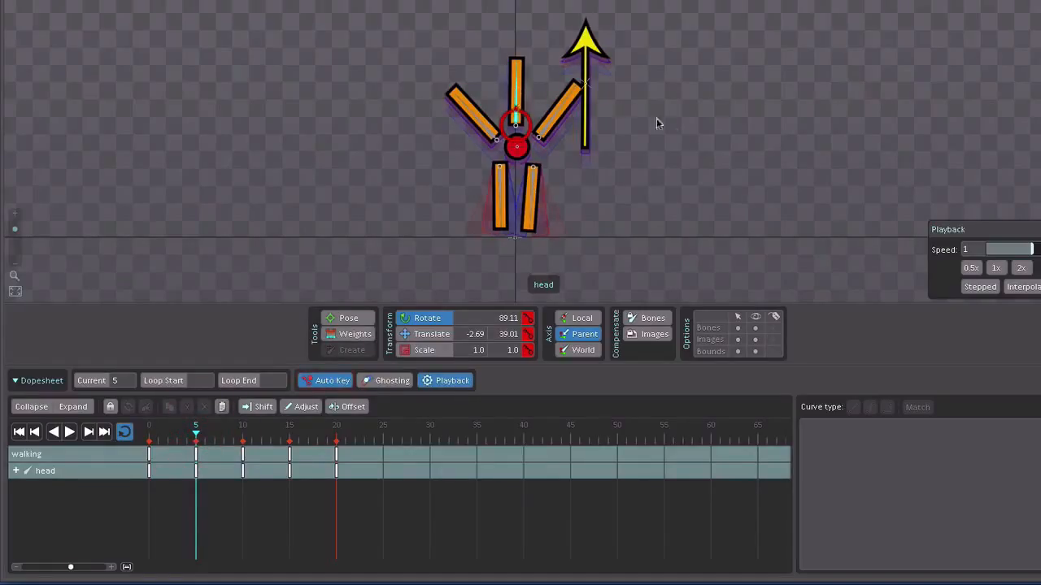
drag(694, 135, 704, 175)
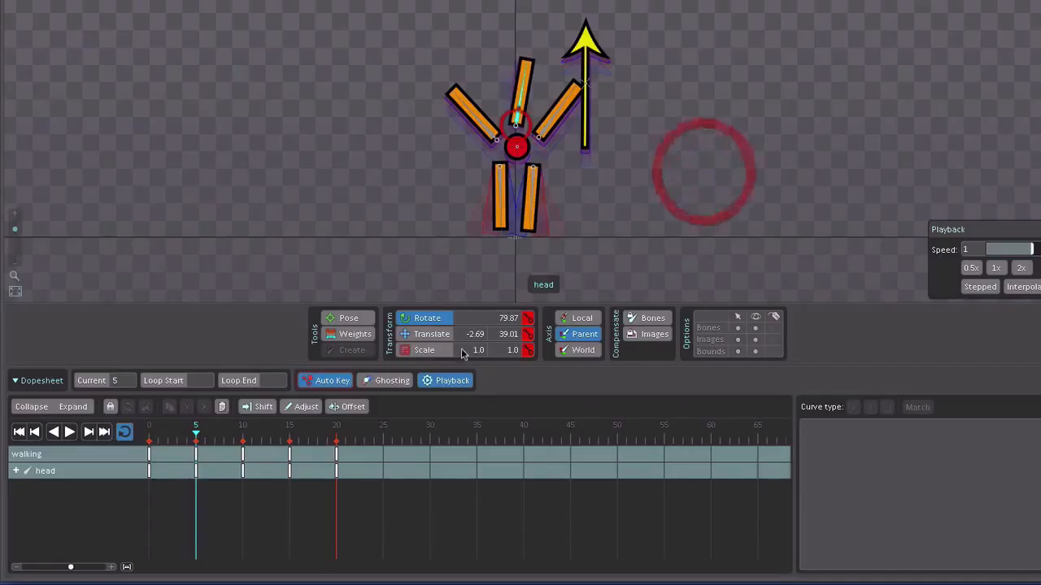
- Try rotating the head to about 77° at frame 15 and play back the walking animation
click(289, 453)
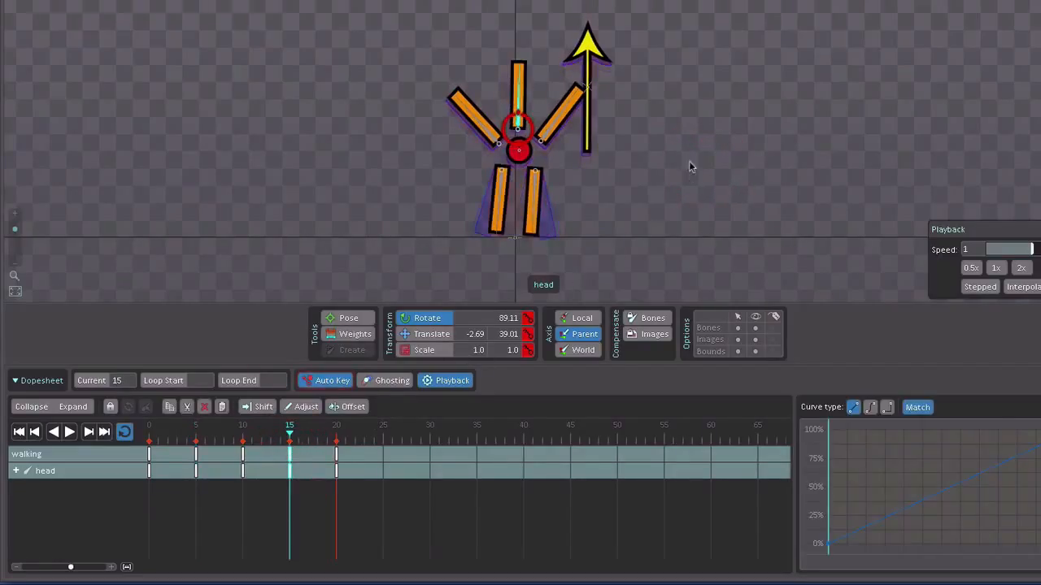
drag(705, 161, 713, 182)
click(69, 432)
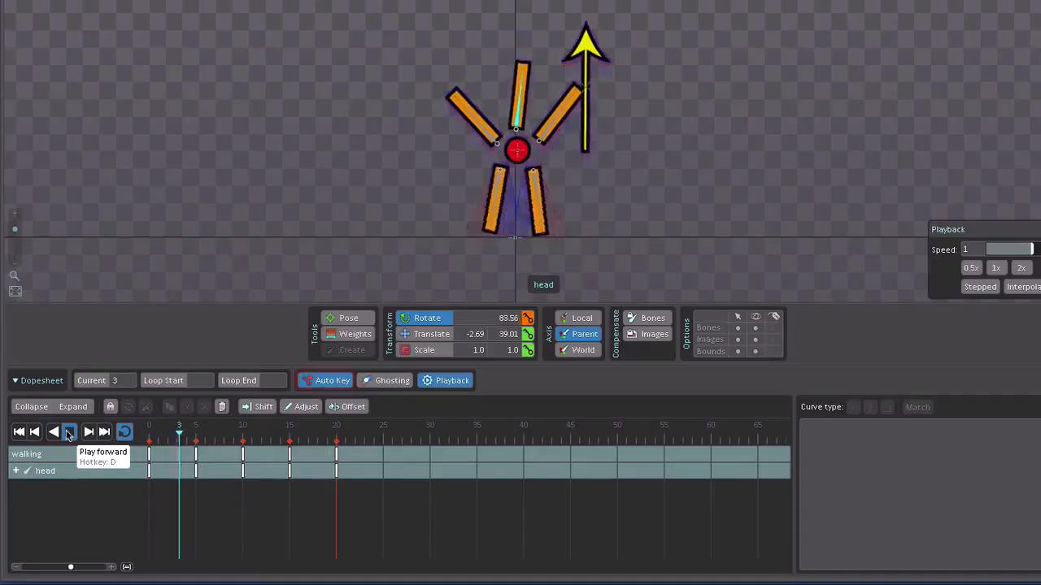
click(69, 431)
- Rotate the head at frame 15 to about 100° and preview the walking animation
click(290, 460)
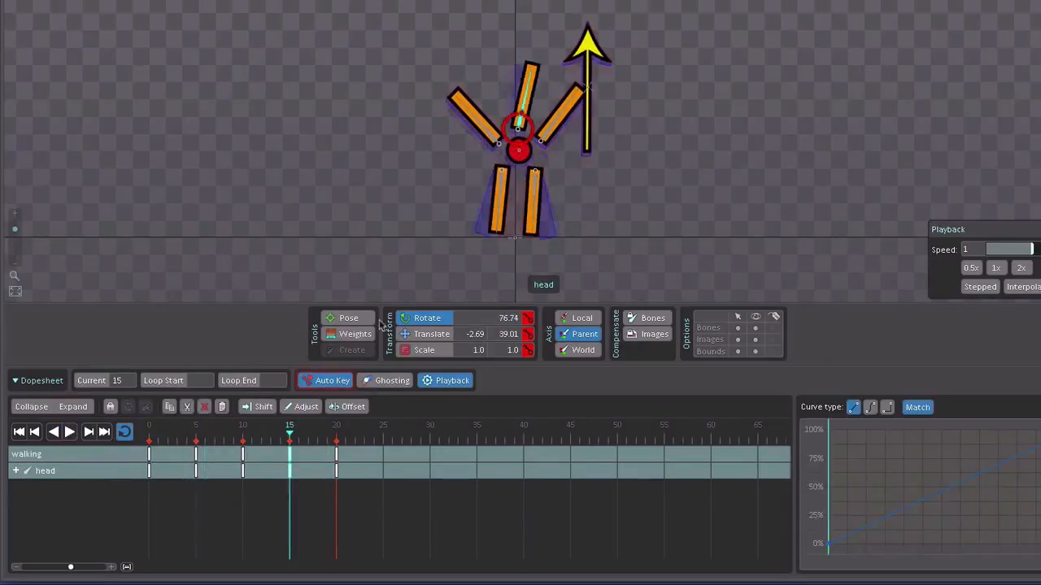
drag(732, 116, 735, 96)
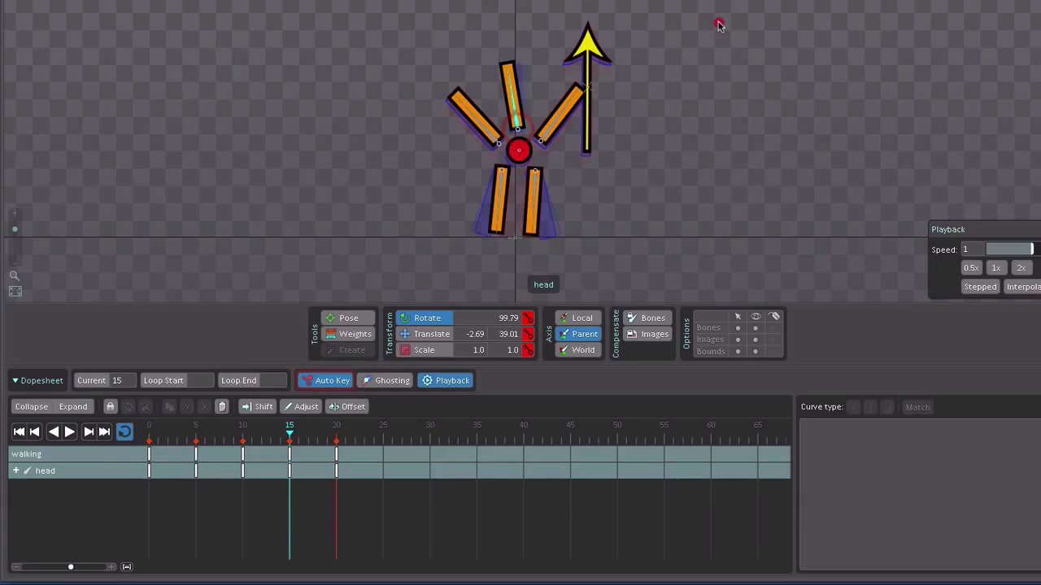
click(70, 433)
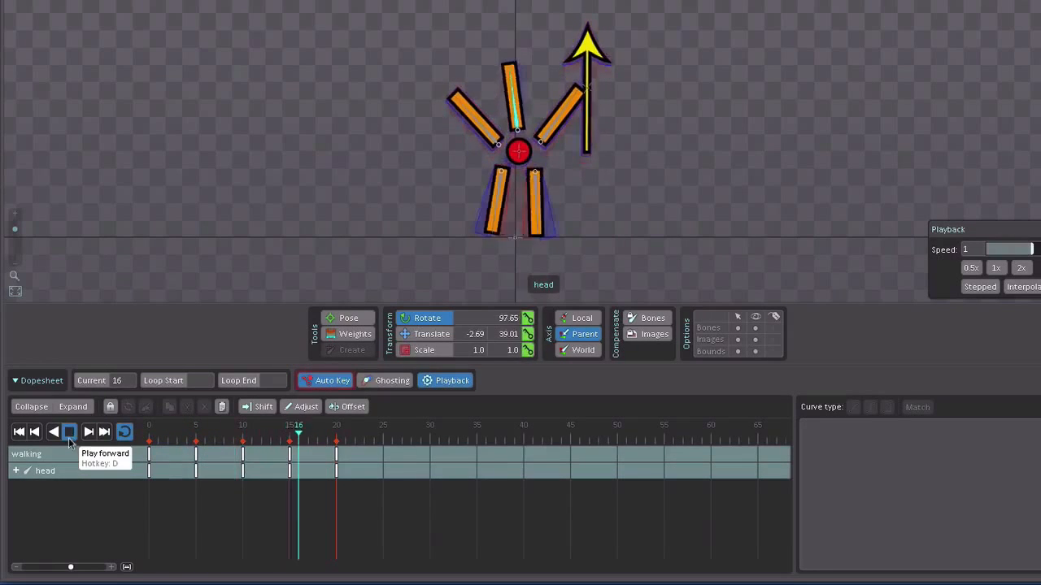
click(70, 434)
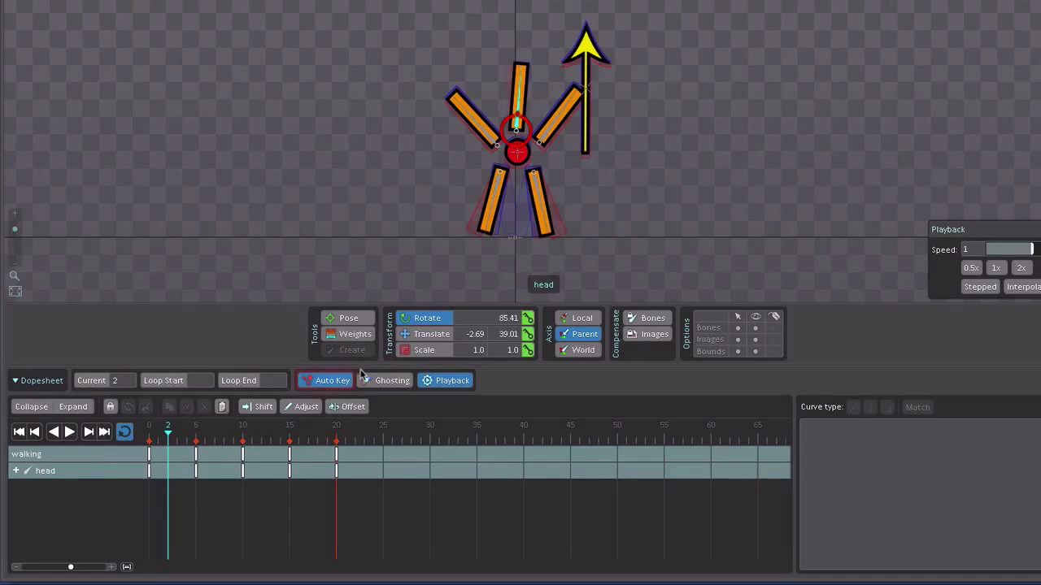
click(741, 193)
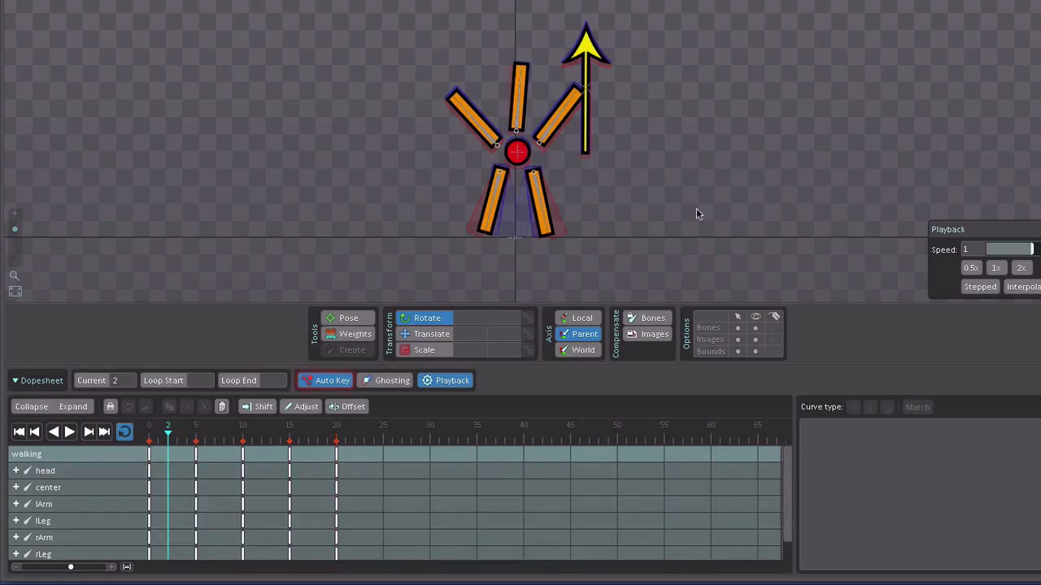
- At frame 10, try lowering the right arm to nearly horizontal and the left arm to about 14°
click(493, 143)
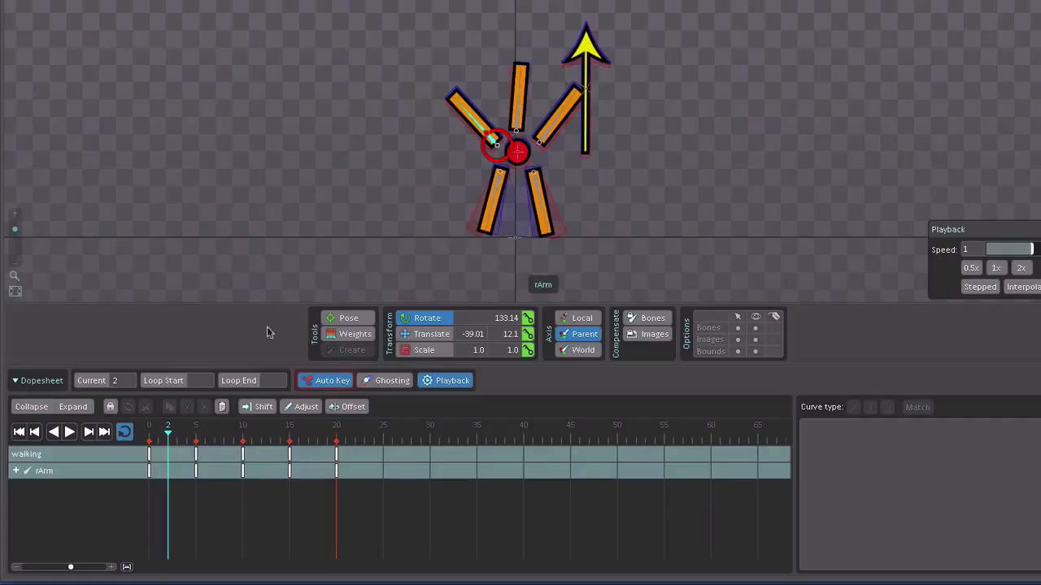
drag(155, 437, 142, 439)
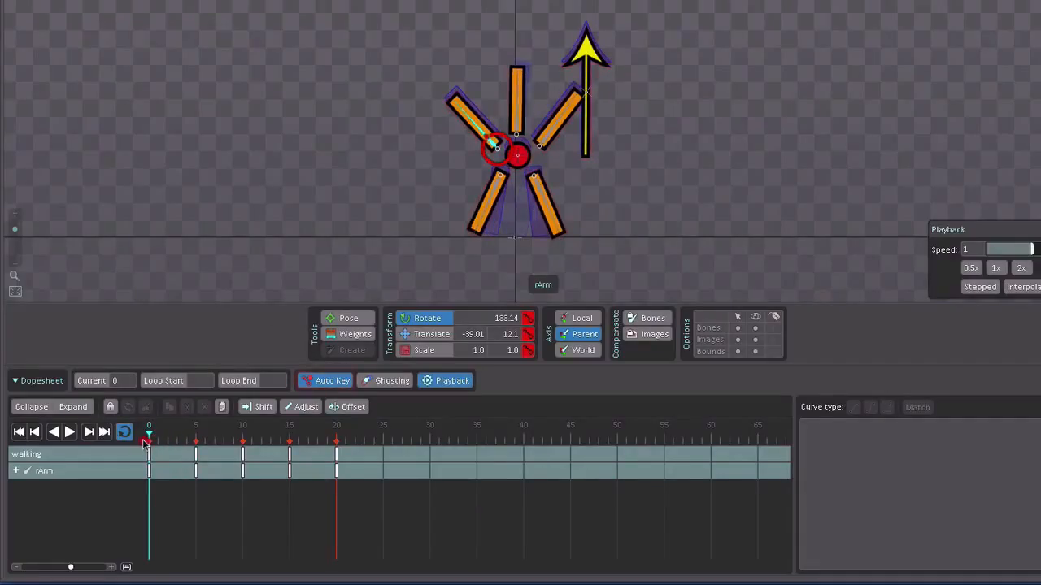
click(144, 438)
drag(175, 438, 244, 439)
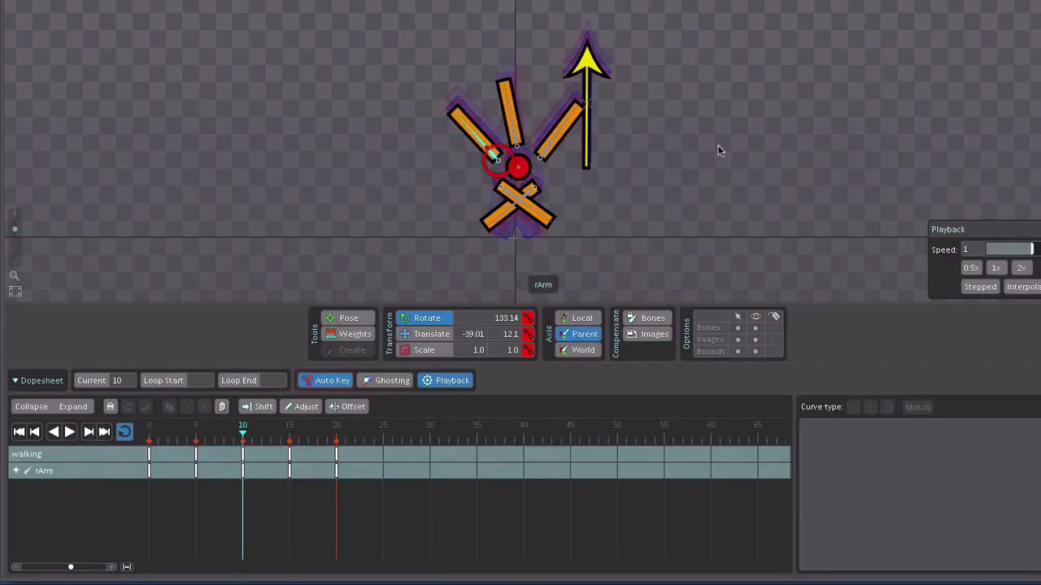
drag(749, 141, 753, 169)
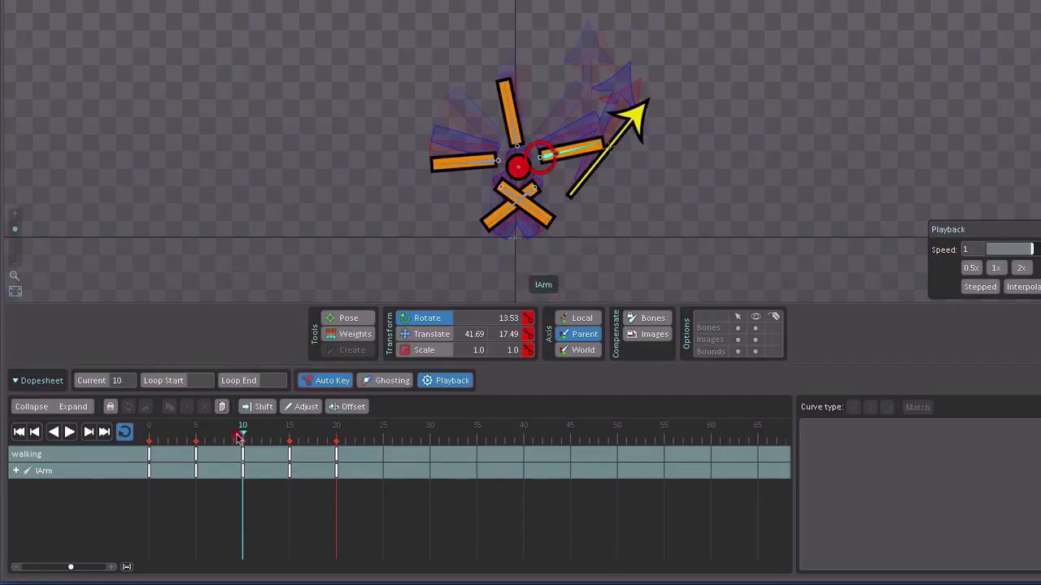
- At frame 5, rotate the right arm to about 163° and the left arm to about 7°
drag(238, 436, 199, 437)
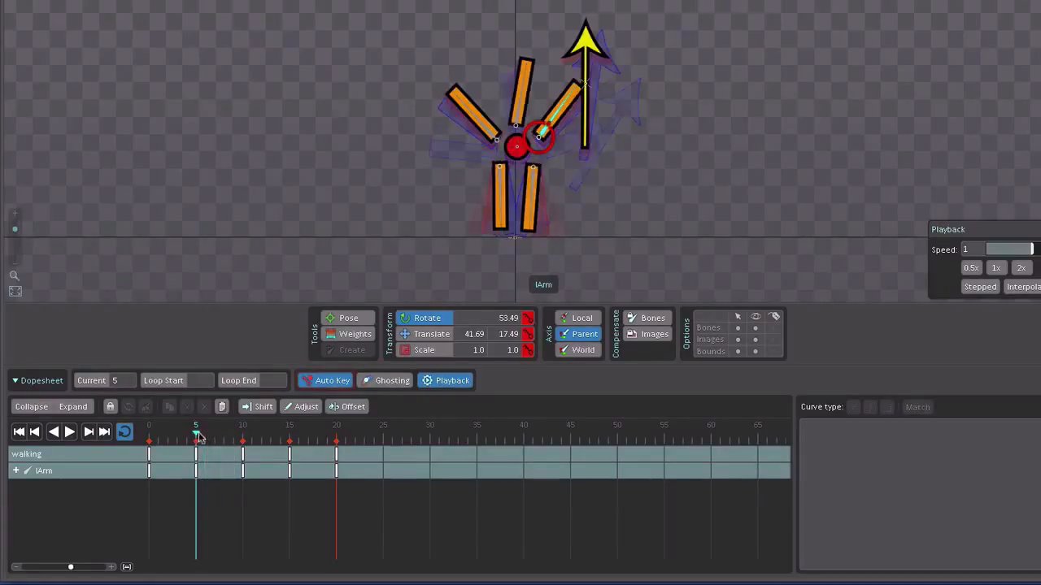
click(486, 128)
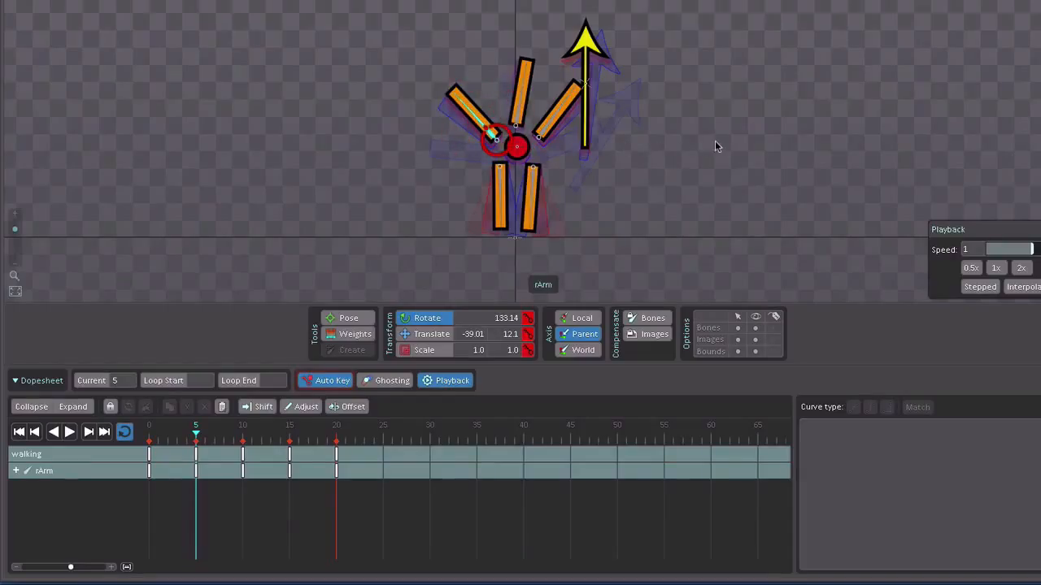
drag(742, 111, 737, 2)
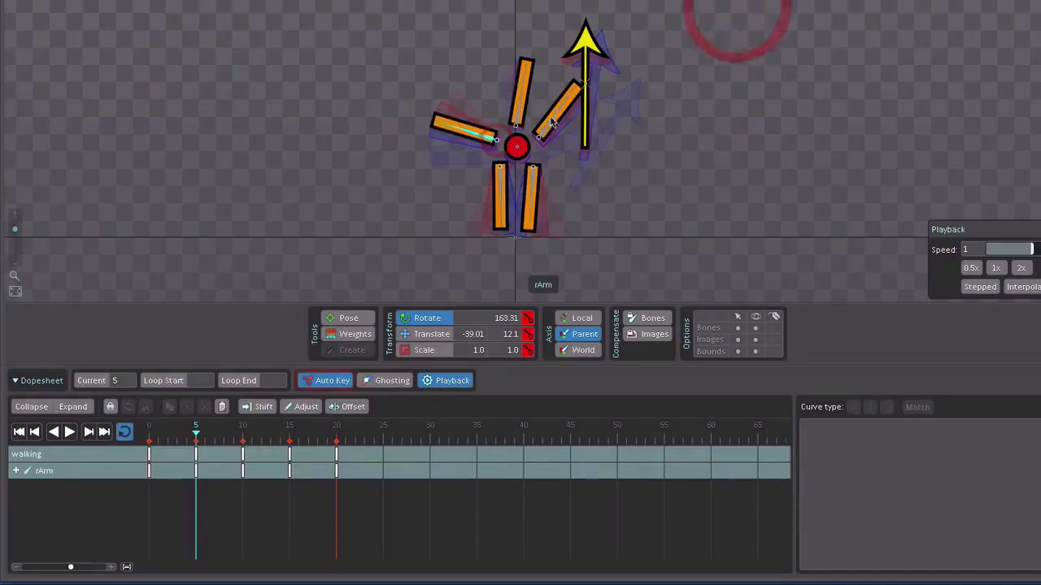
click(551, 122)
drag(753, 202, 753, 264)
drag(755, 96, 757, 233)
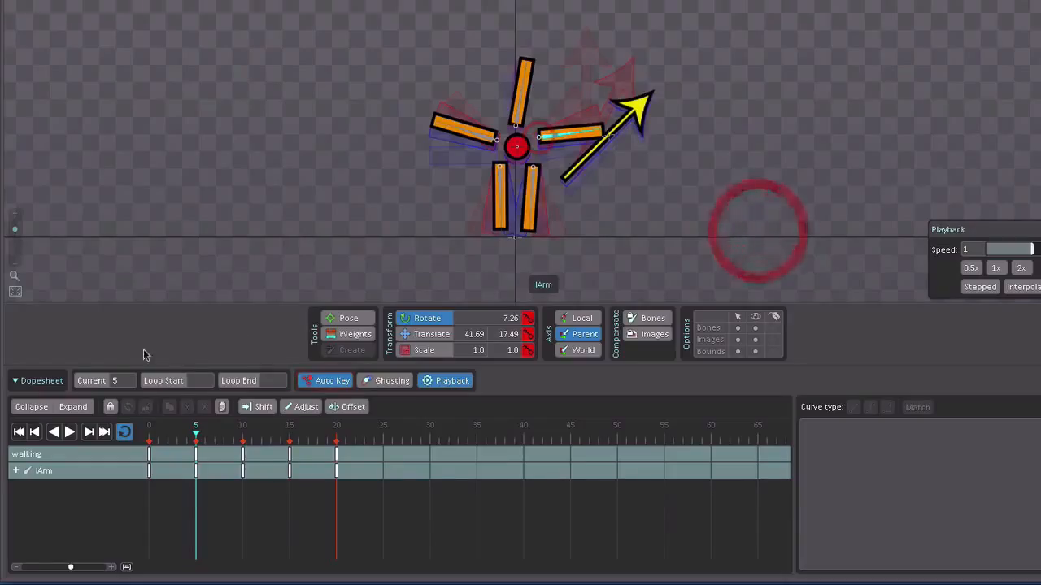
- At frame 10, rotate the right arm to about 217° and the left arm to about 333°
click(146, 437)
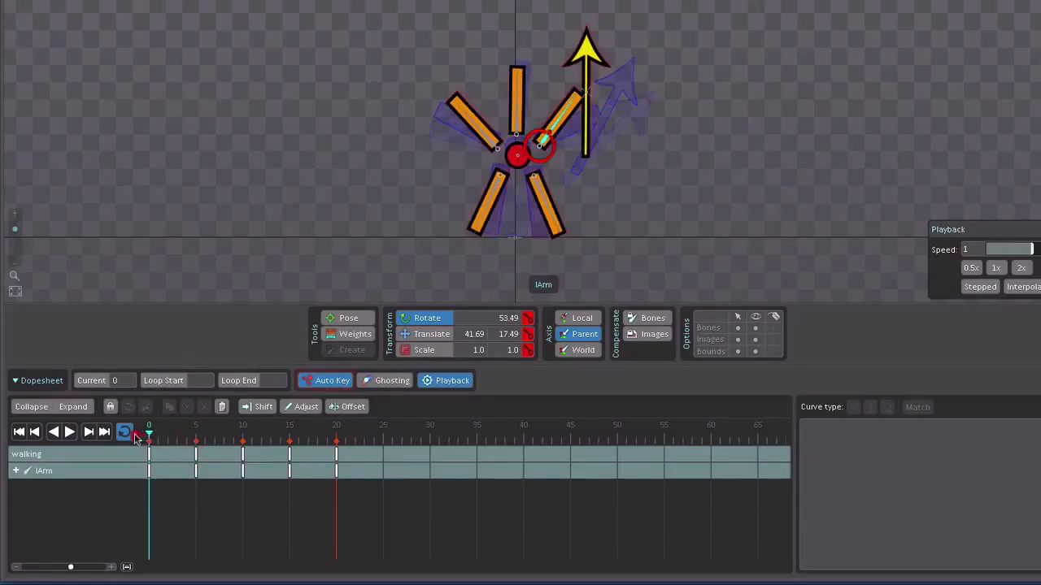
drag(153, 437, 240, 435)
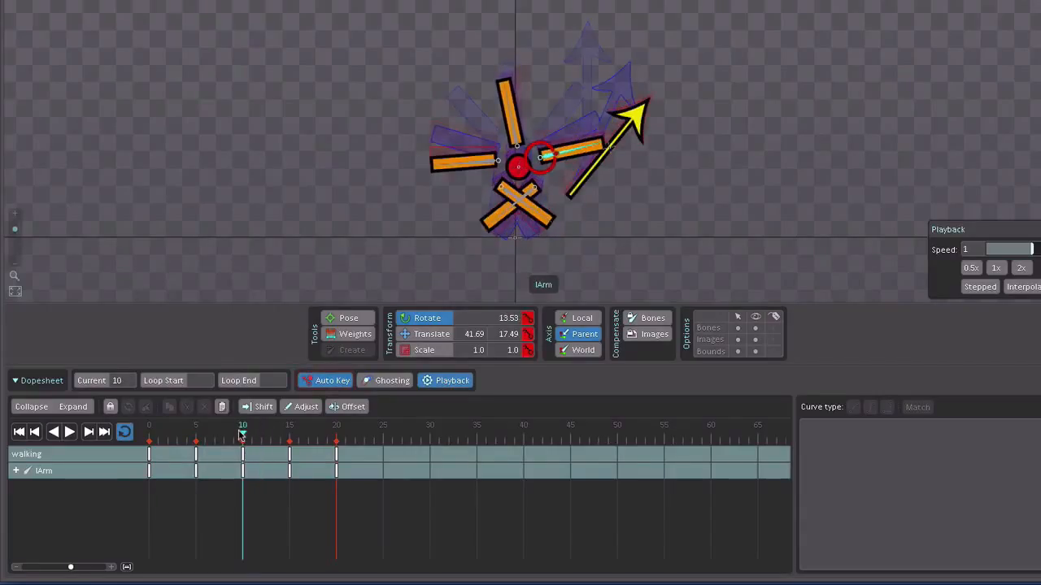
click(491, 166)
drag(852, 139, 556, 162)
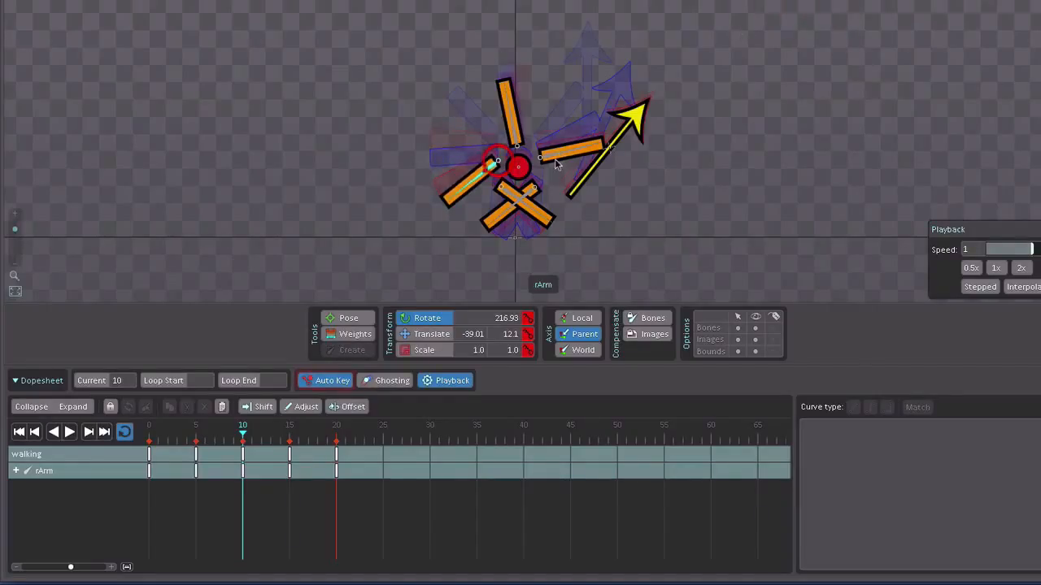
click(551, 160)
drag(829, 242, 816, 323)
drag(802, 77, 797, 203)
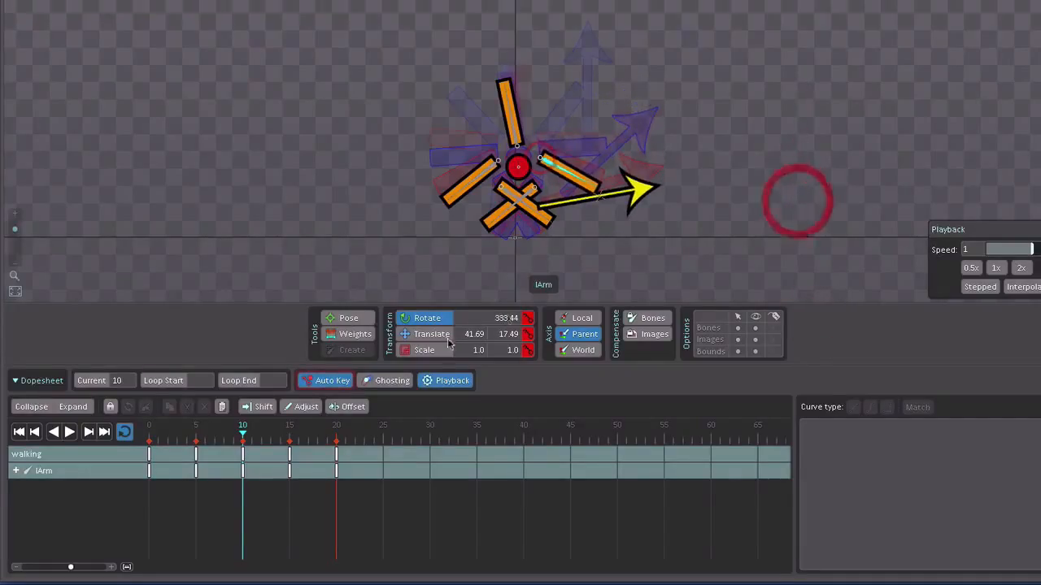
- At frame 15, rotate the right arm to about 189° and the left arm to about 16°
drag(239, 439, 290, 454)
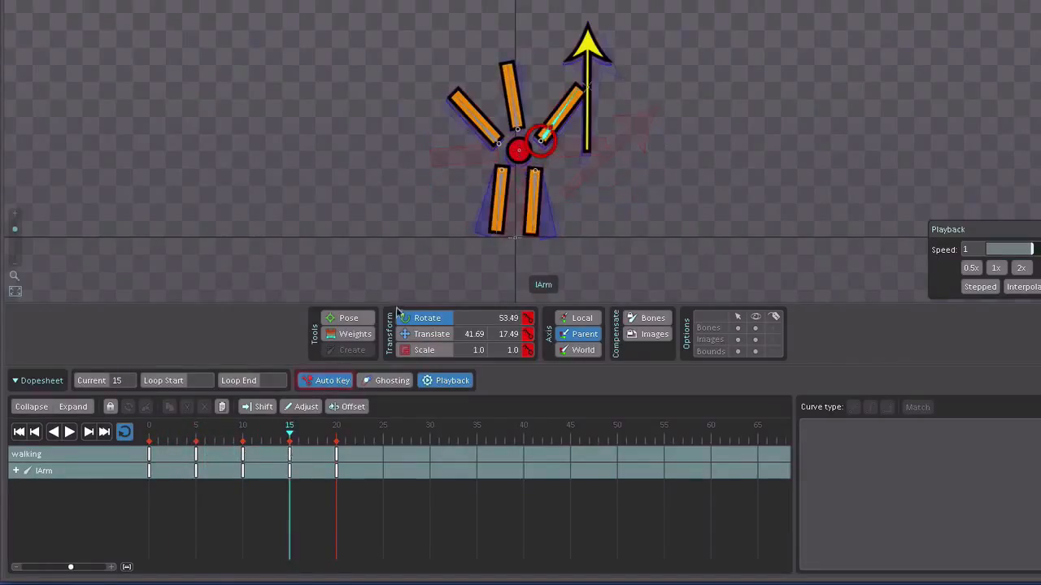
click(486, 130)
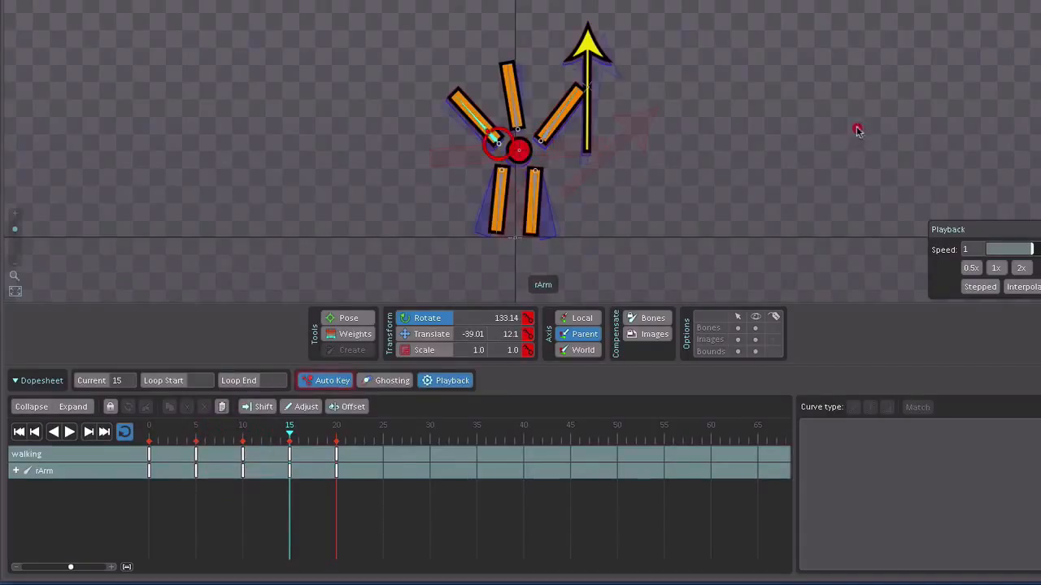
drag(858, 130, 743, 122)
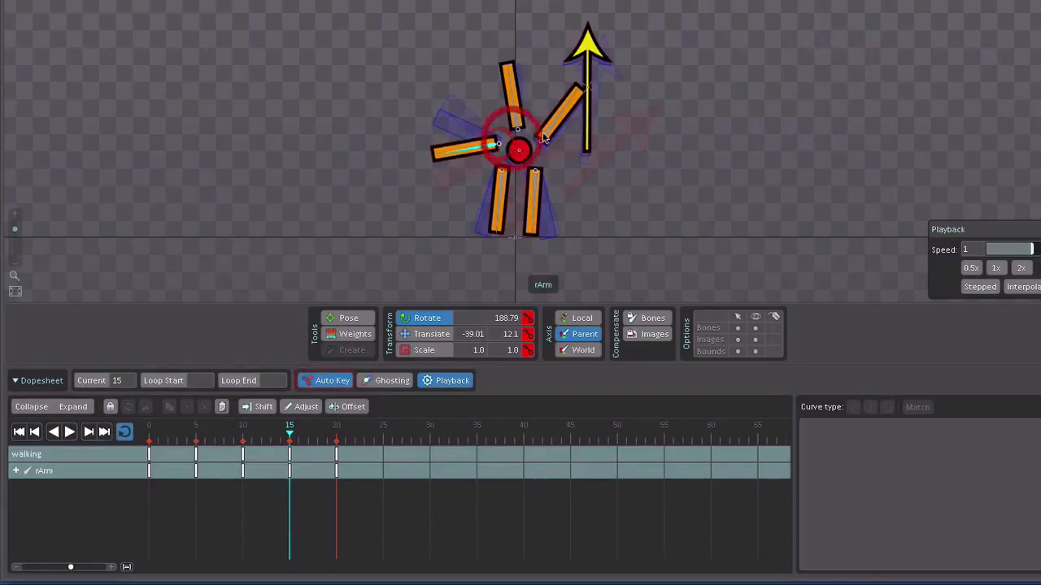
click(558, 116)
drag(734, 214, 754, 186)
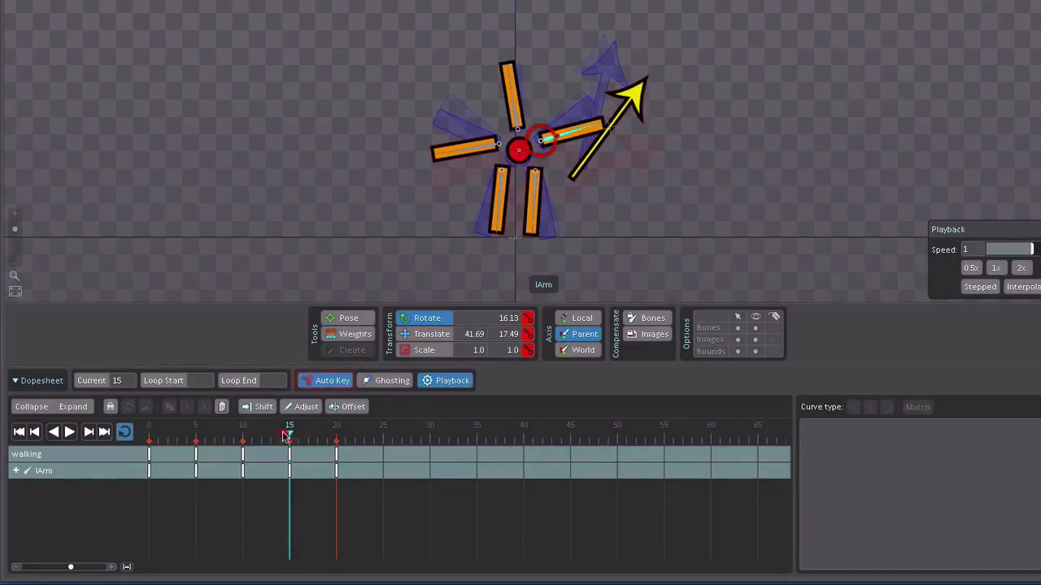
- Preview the looping walking animation from frame 0, and stop playback
drag(286, 437, 128, 439)
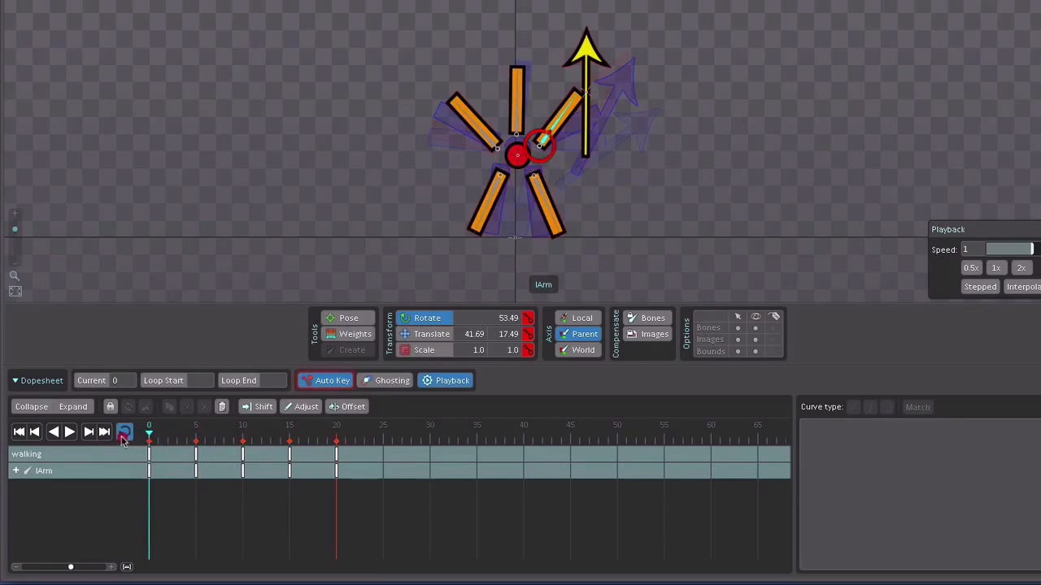
click(124, 433)
click(70, 433)
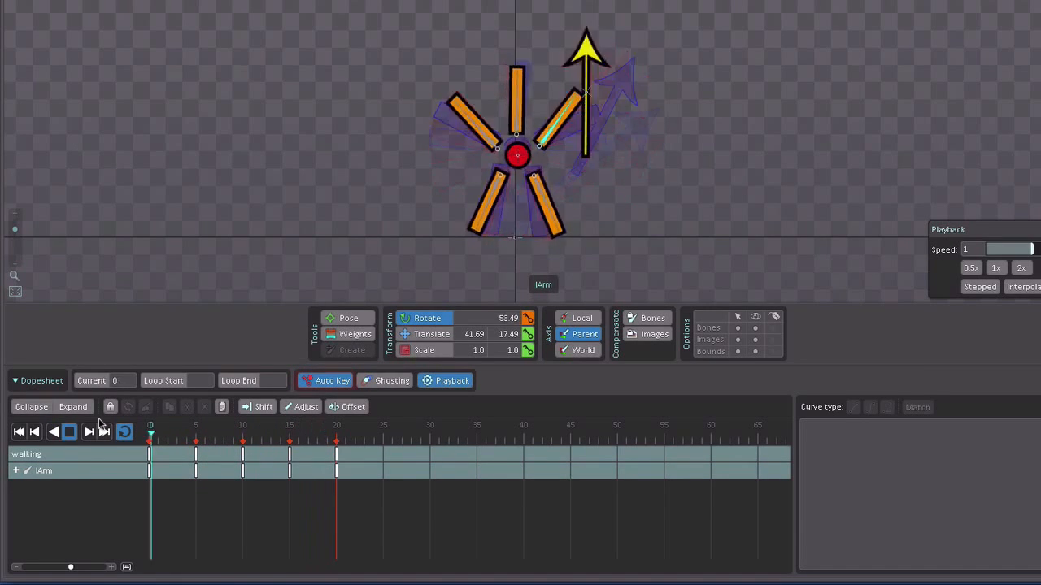
key(Escape)
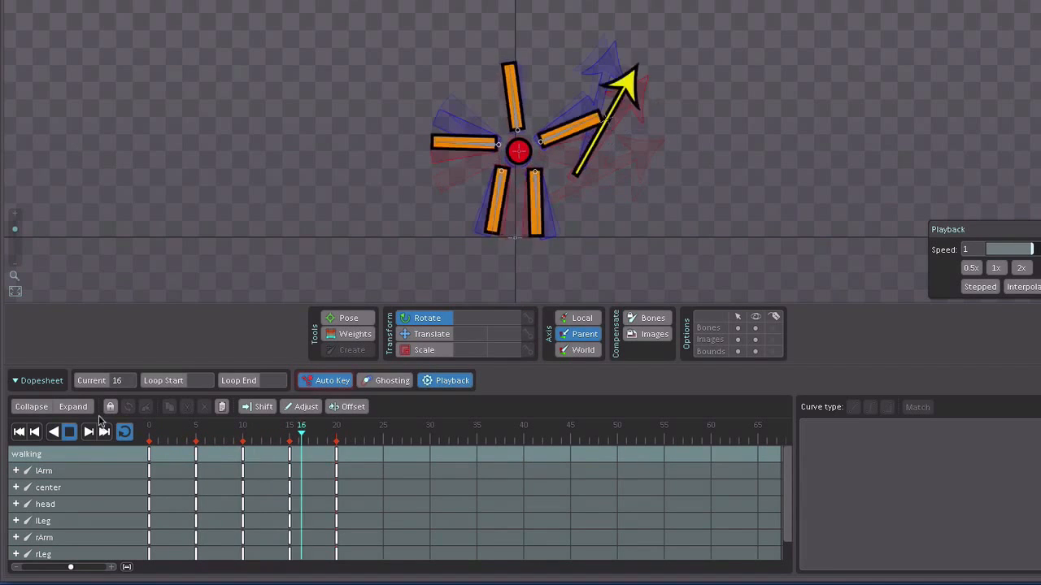
click(69, 432)
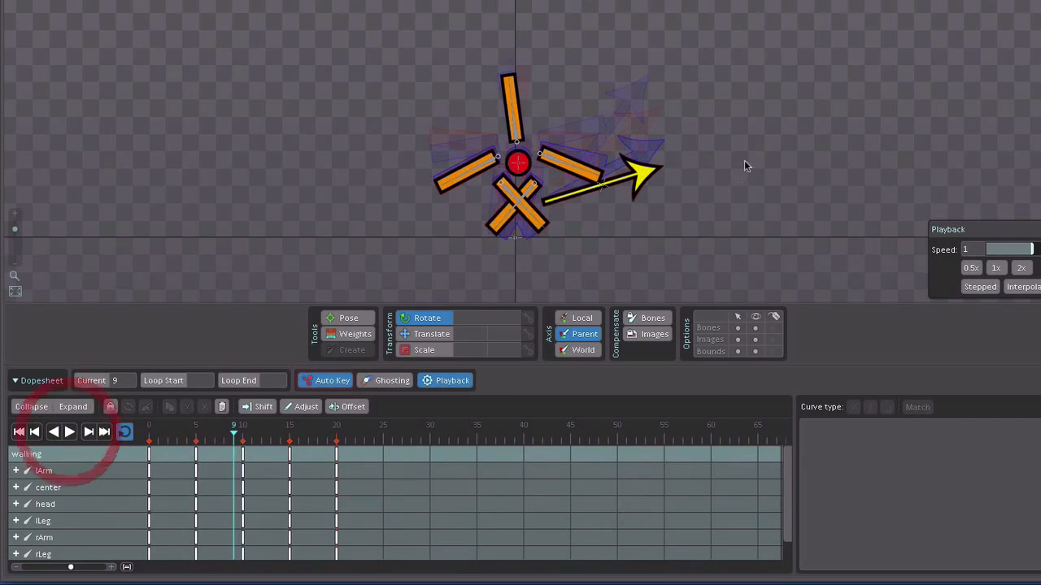
click(753, 174)
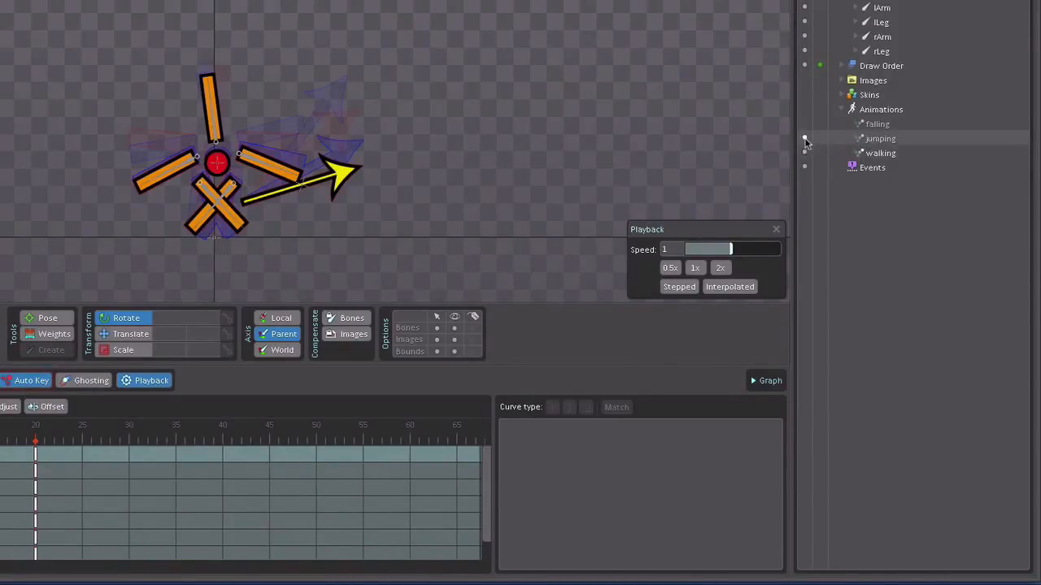
- Switch to the jumping animation and key rotation, translation and scale for all the bones at frame 0
click(804, 139)
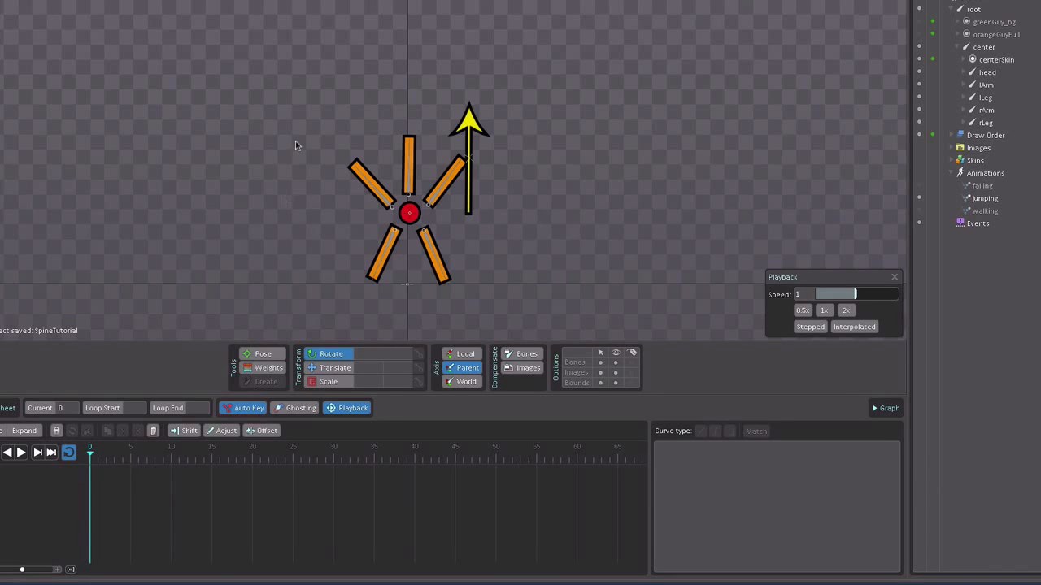
click(319, 116)
click(320, 114)
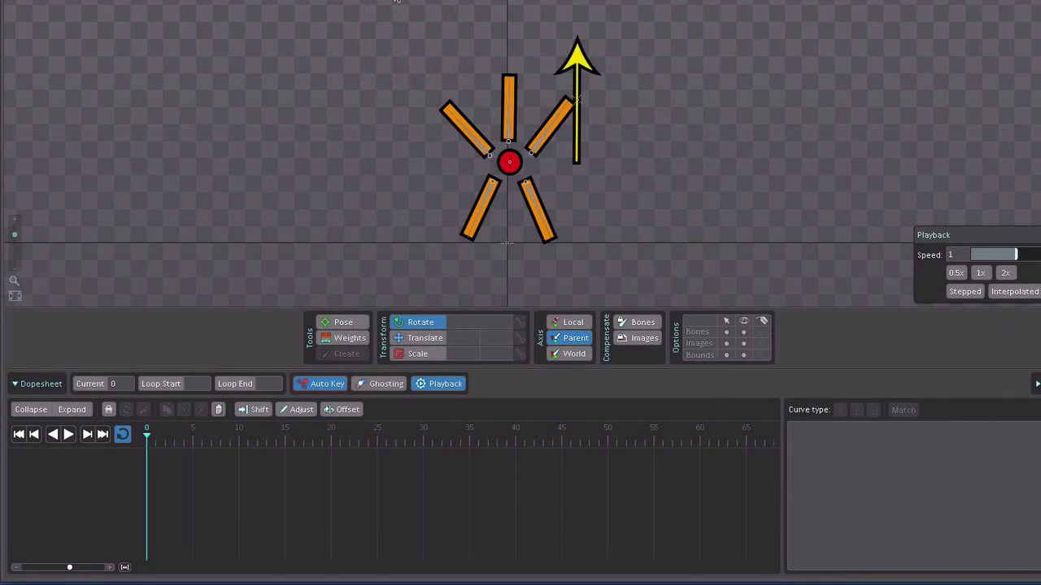
drag(396, 2, 633, 216)
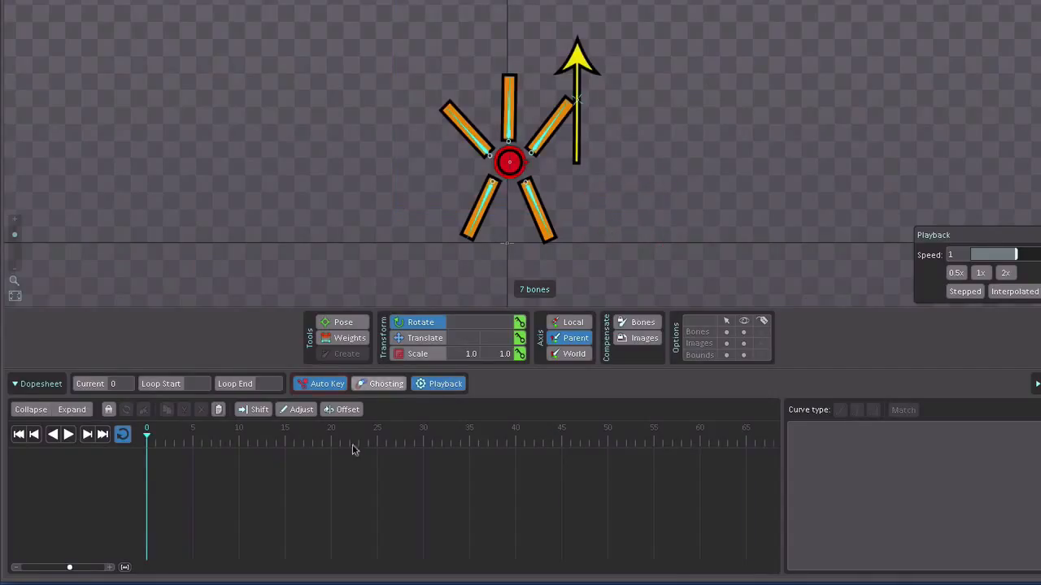
click(519, 334)
click(520, 337)
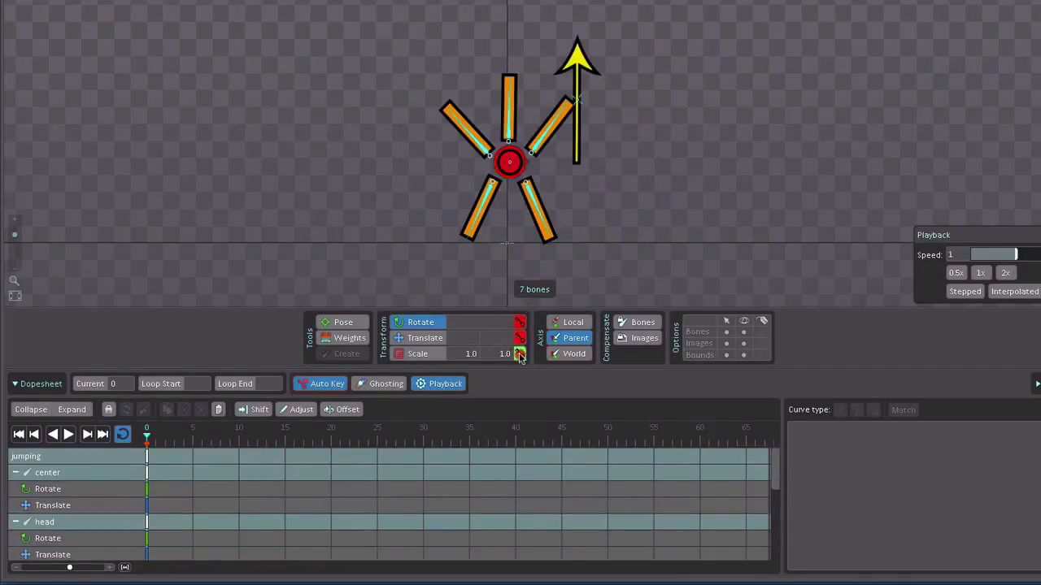
click(519, 354)
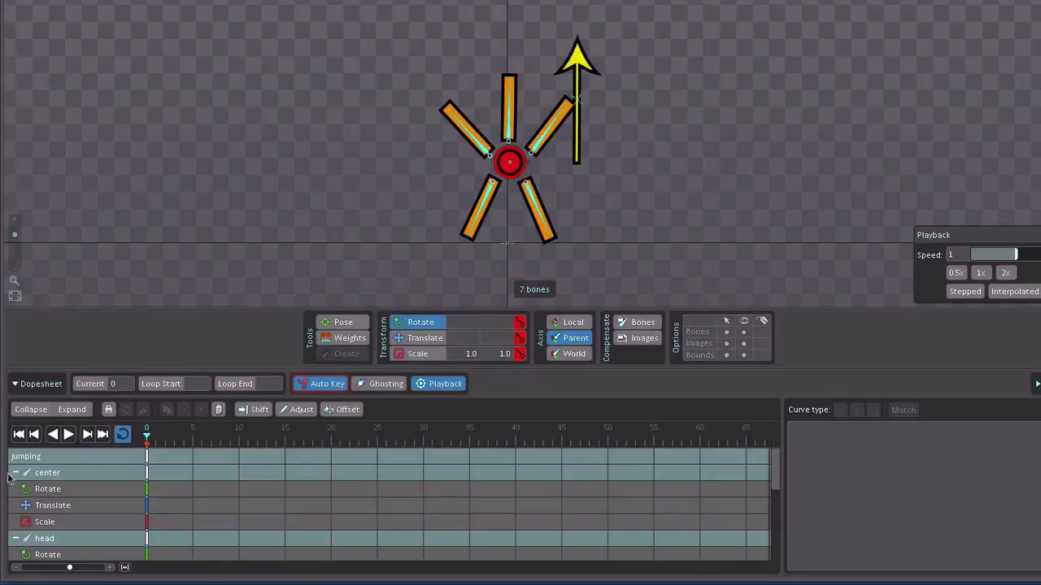
click(32, 411)
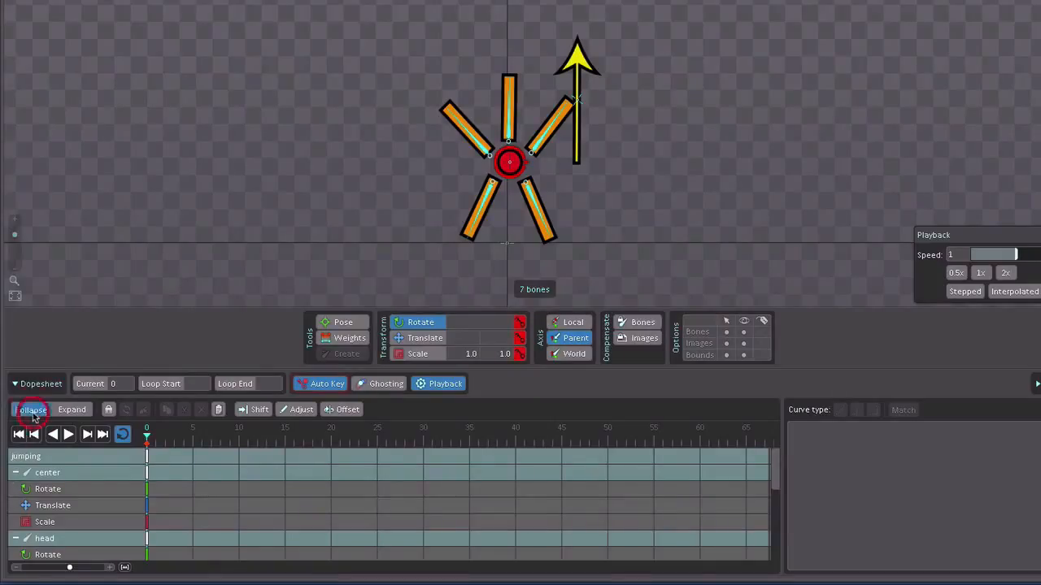
- At frame 0, translate the whole skeleton straight up until the center bone is at about 217 vertically
click(146, 453)
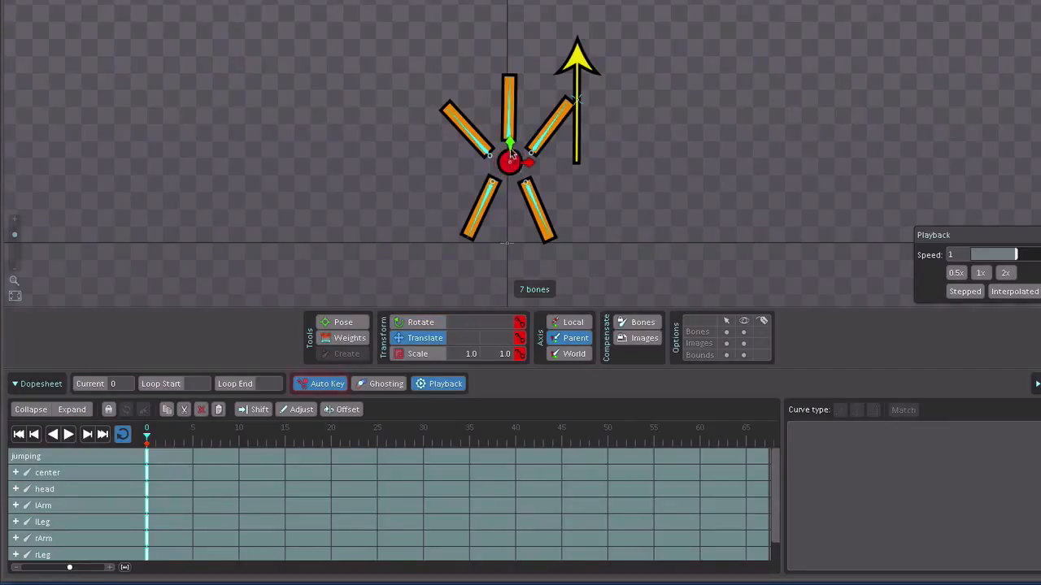
key(v)
drag(509, 139, 509, 107)
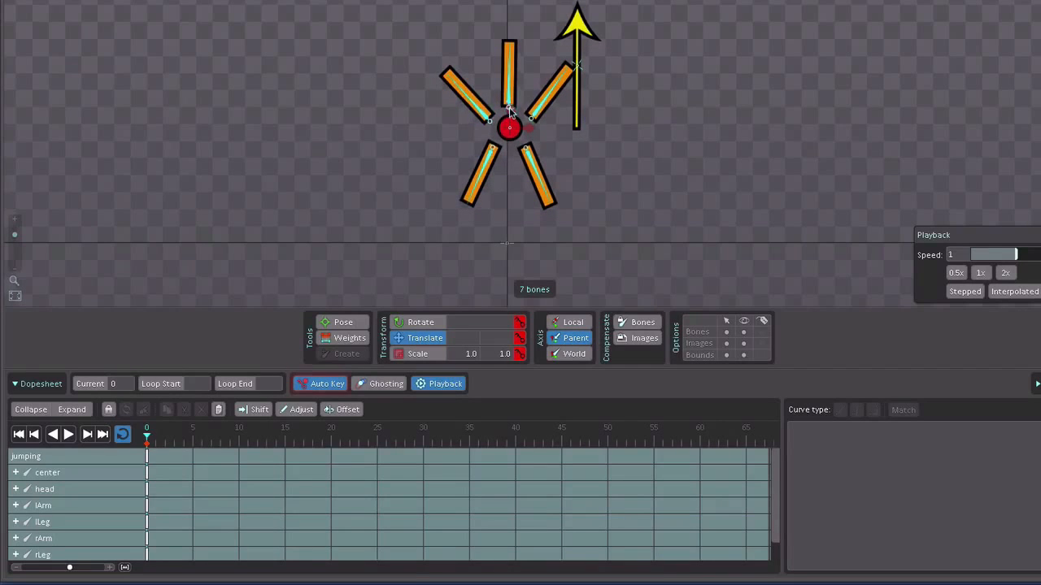
- At frame 0, rotate the right leg to about 263° and the left leg to about 275°
click(490, 161)
click(490, 161)
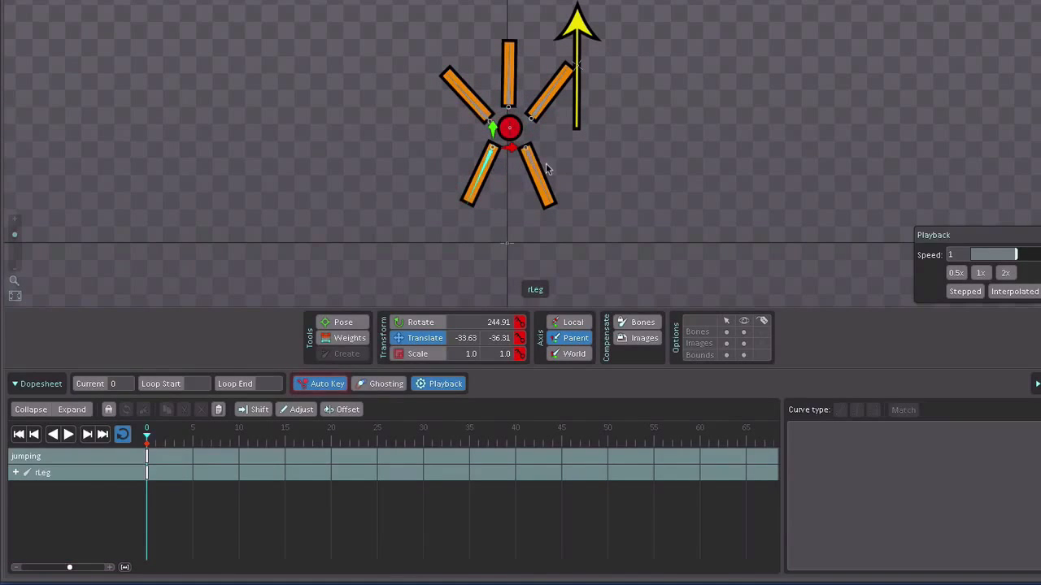
key(v)
key(c)
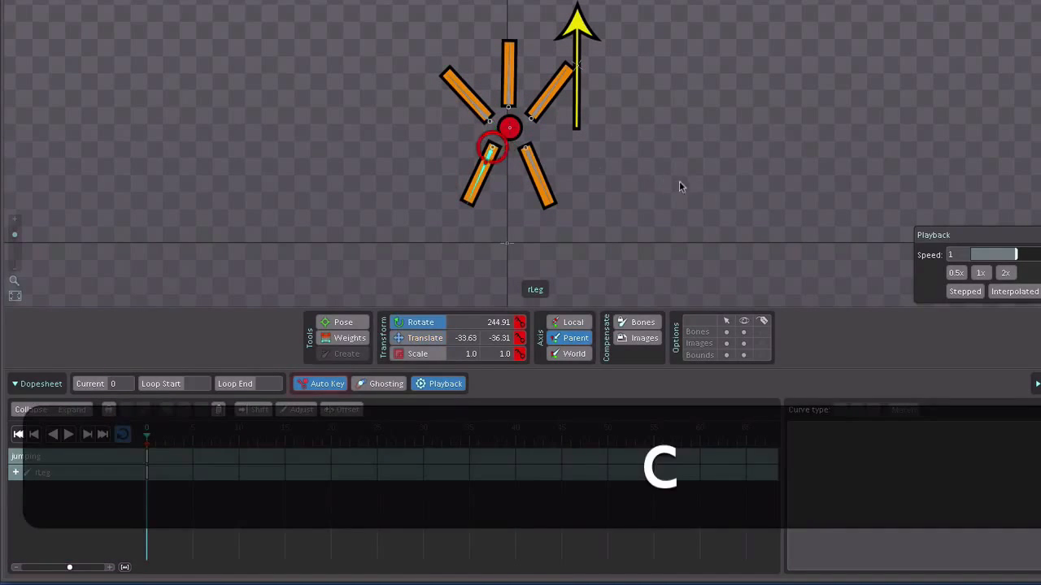
drag(688, 167, 620, 143)
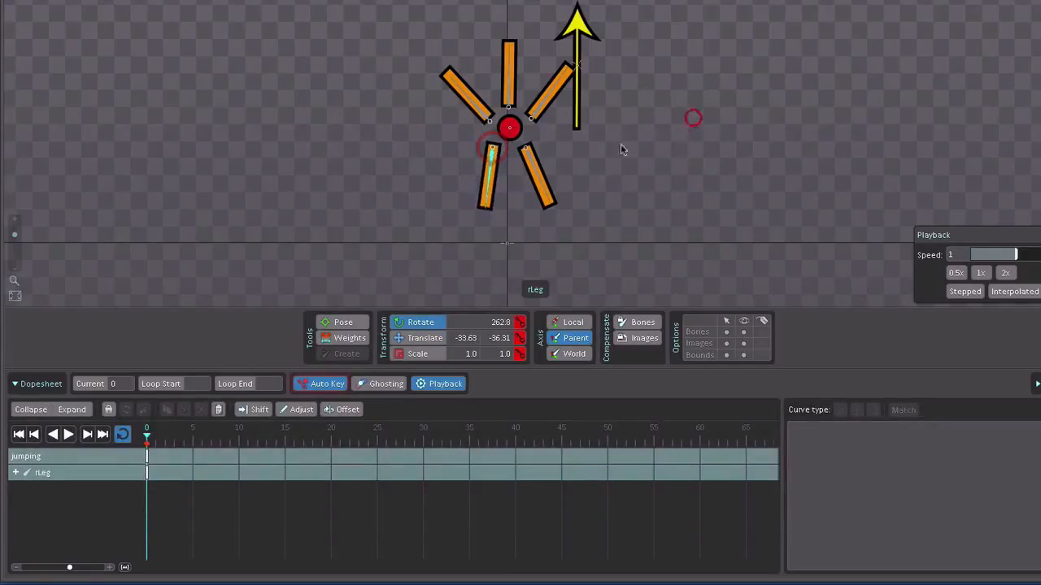
click(533, 163)
click(533, 163)
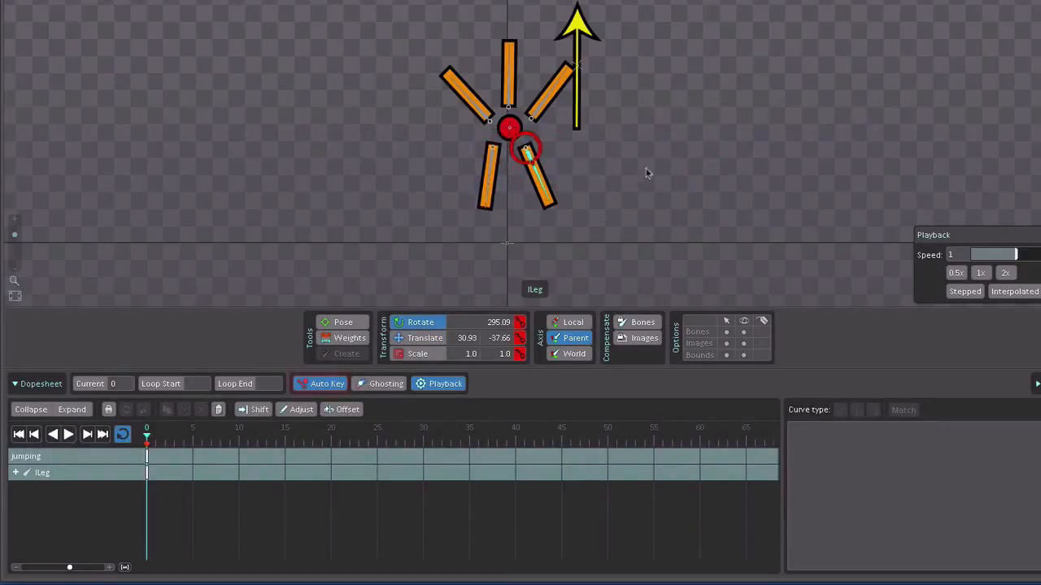
drag(721, 156, 697, 193)
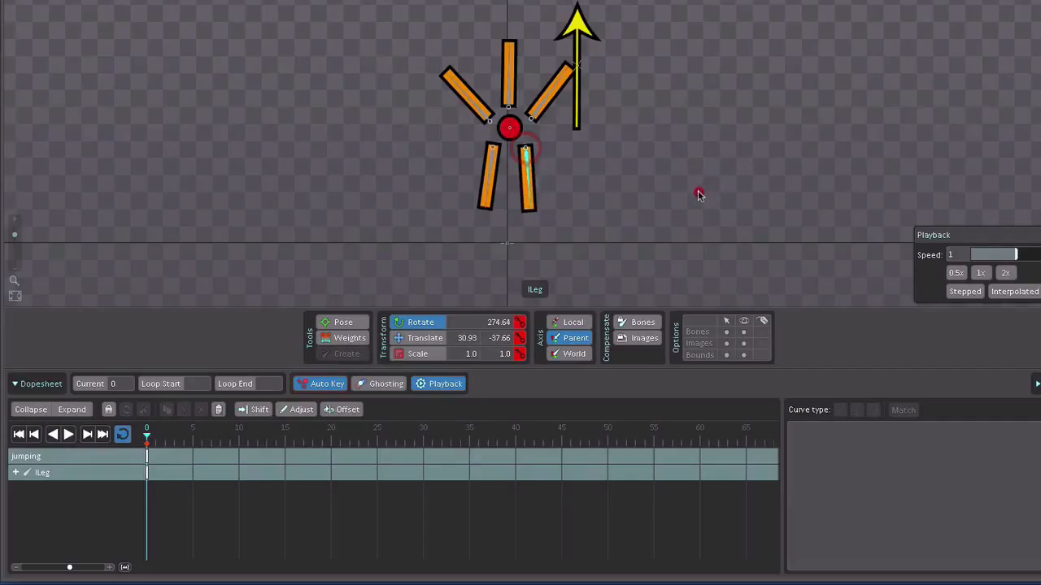
- At frame 0, rotate the right arm until it points diagonally downward and the left arm to about 314°
click(483, 116)
key(c)
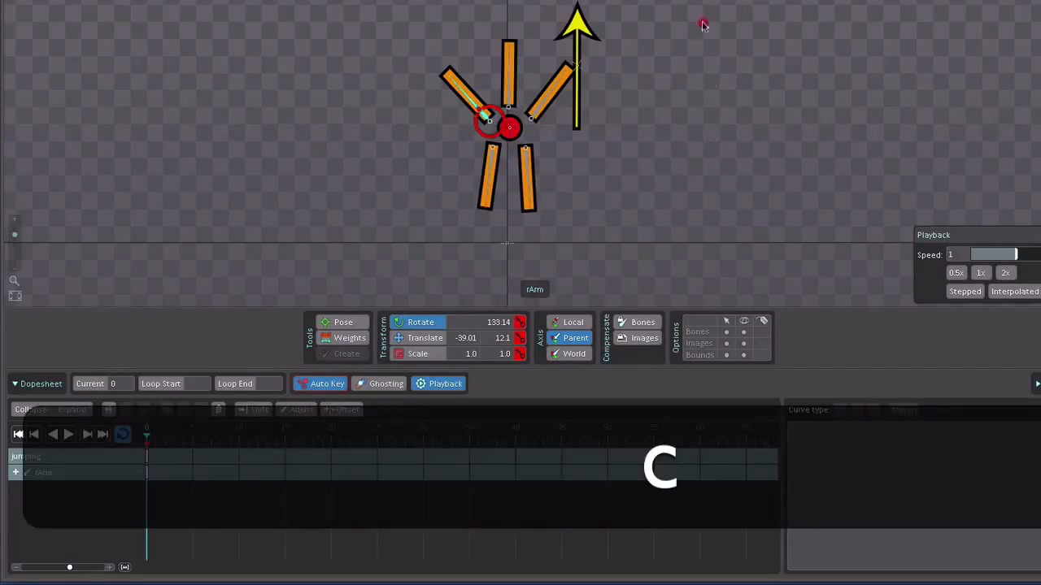
drag(701, 23, 618, 7)
drag(697, 15, 553, 6)
drag(688, 107, 682, 45)
click(535, 112)
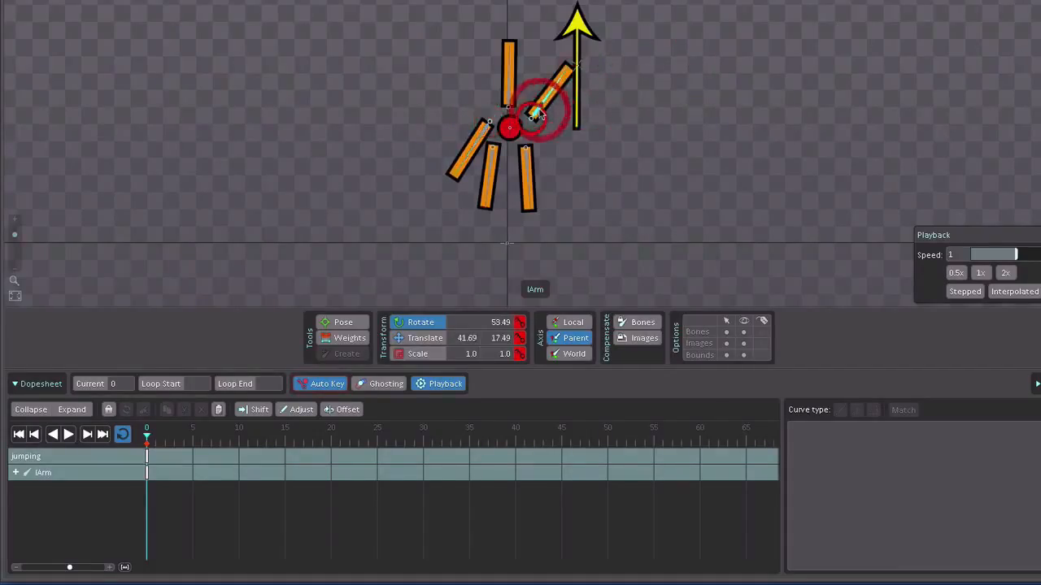
key(c)
drag(717, 130, 611, 1)
drag(691, 101, 692, 244)
drag(692, 34, 691, 62)
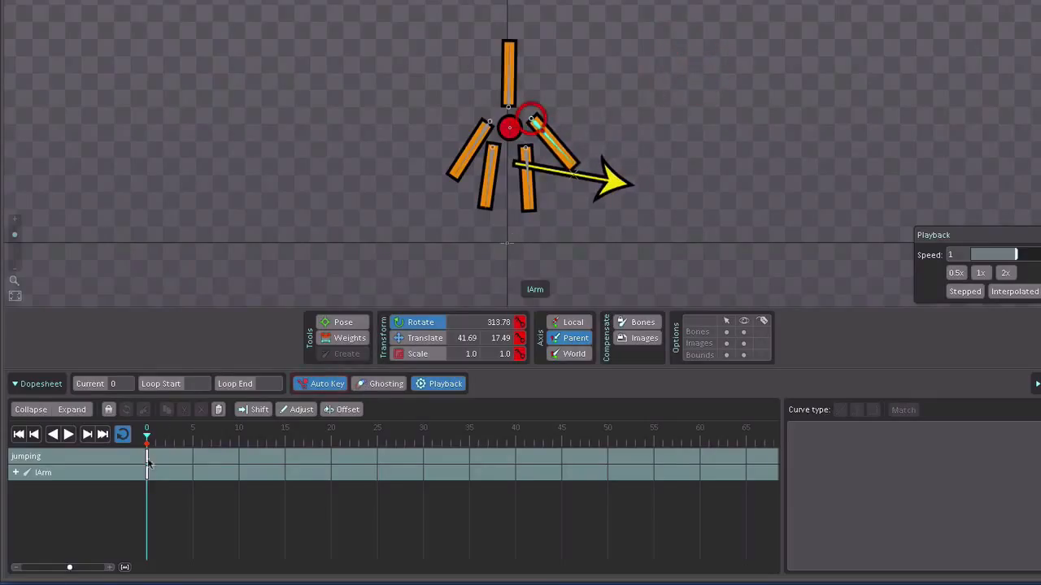
- Copy all the bones' frame 0 keys and paste them at frames 20 and 10
click(213, 252)
click(200, 291)
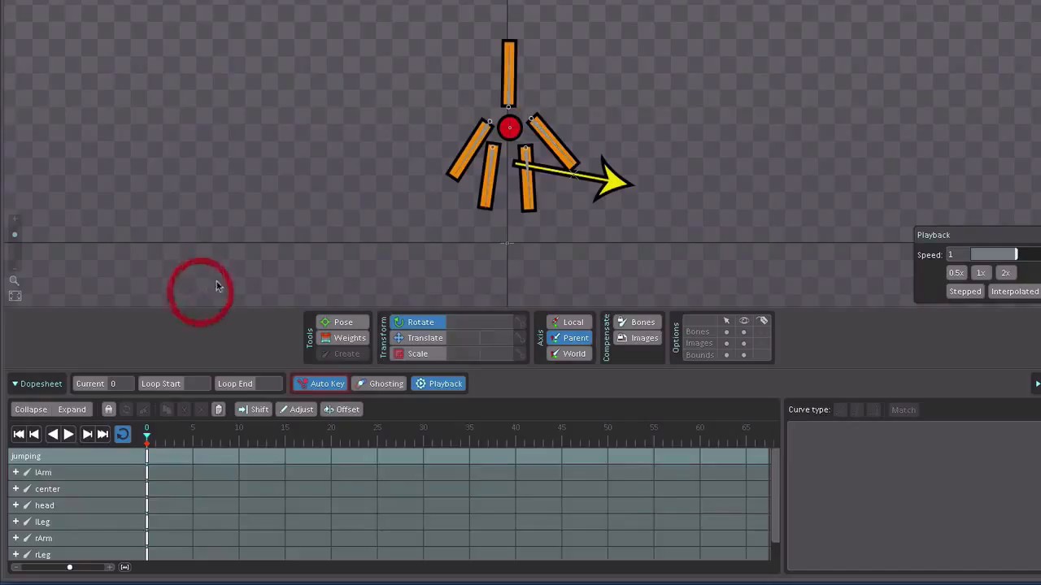
click(147, 456)
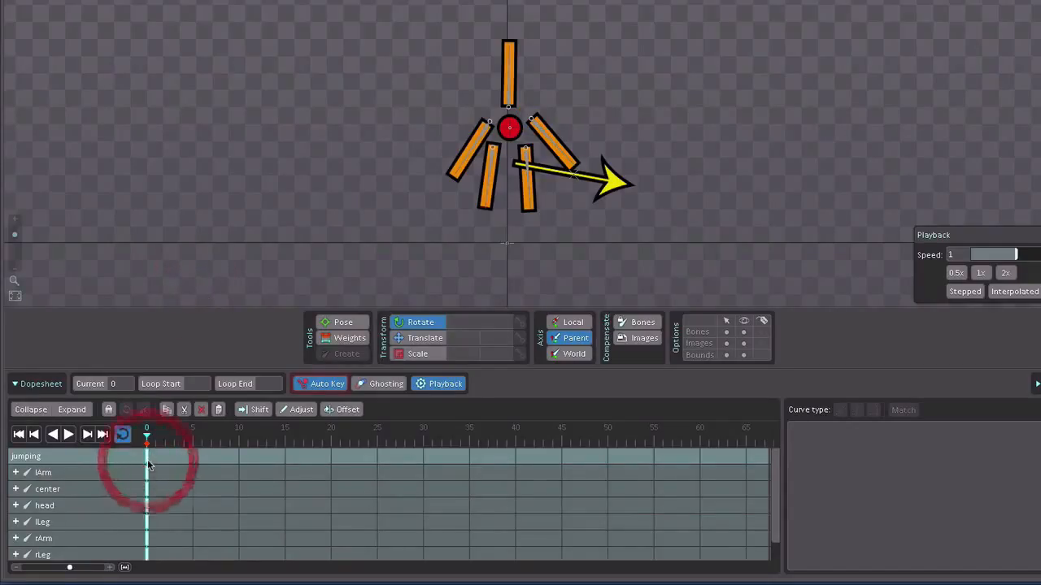
click(167, 409)
click(331, 443)
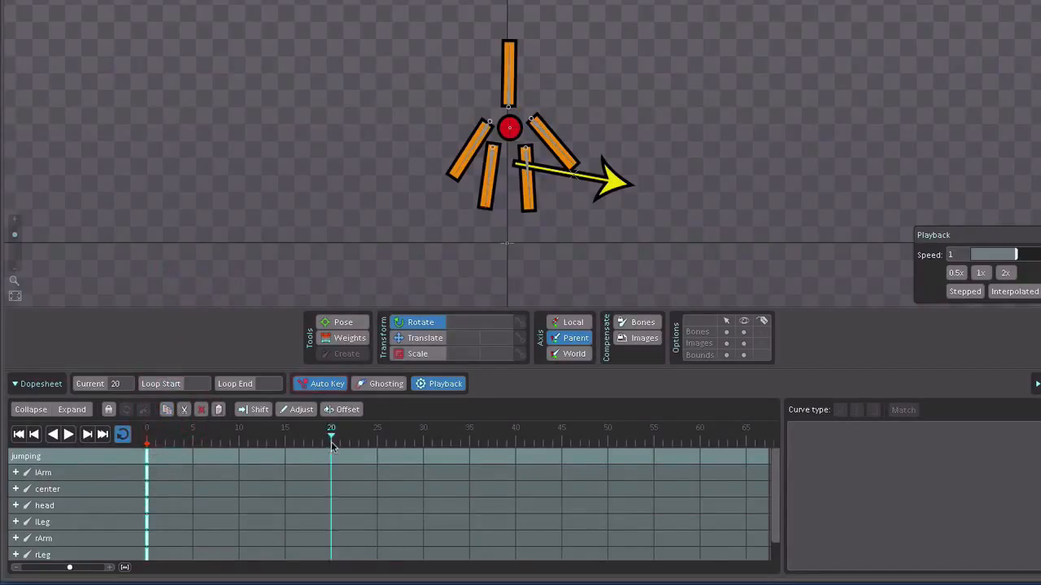
click(218, 410)
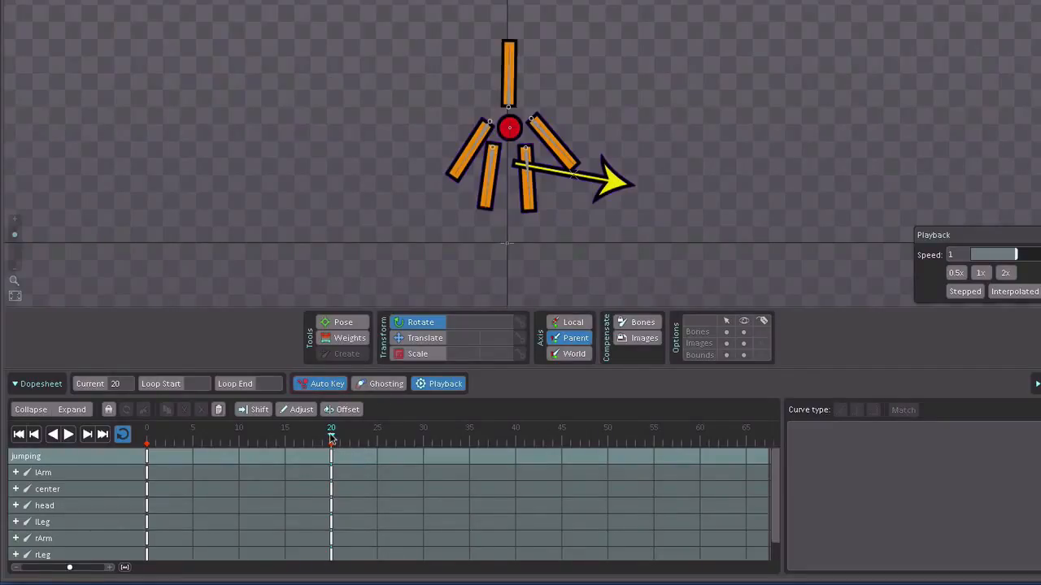
drag(331, 440, 241, 441)
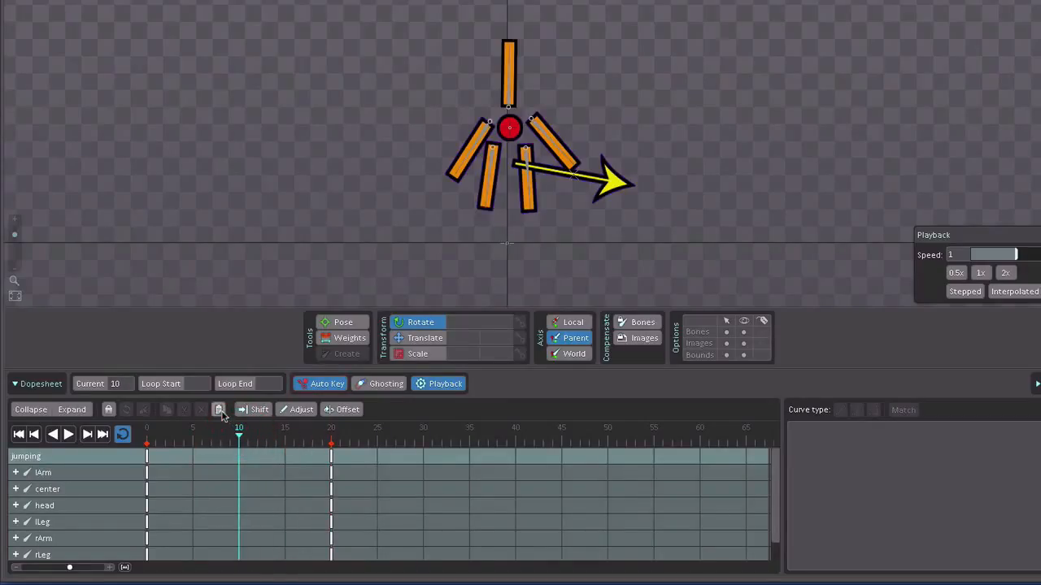
click(219, 411)
click(722, 155)
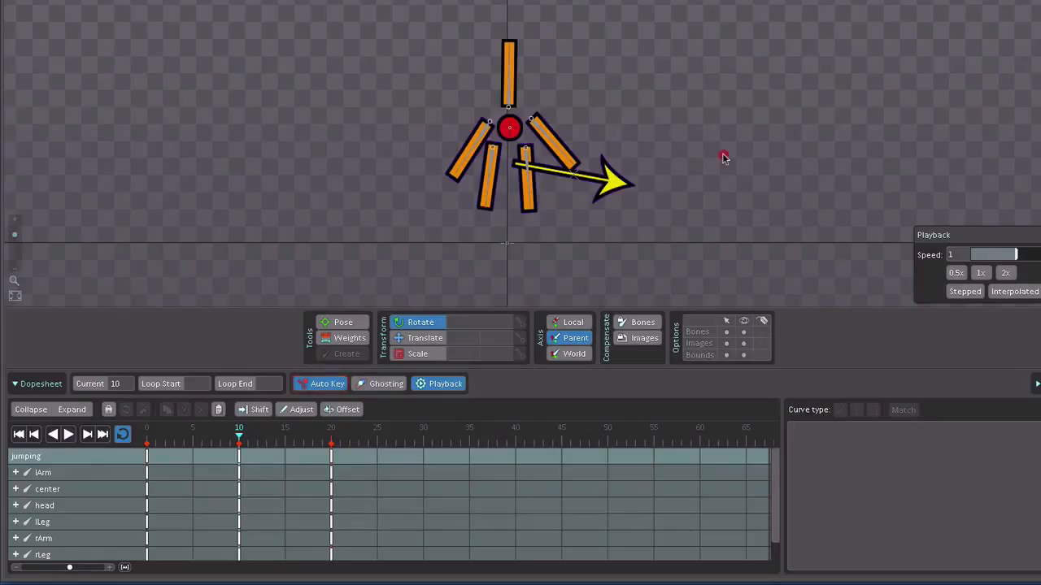
- At frame 10, lower the center bone to about 158 vertically so the feet meet the ground line
click(510, 132)
key(v)
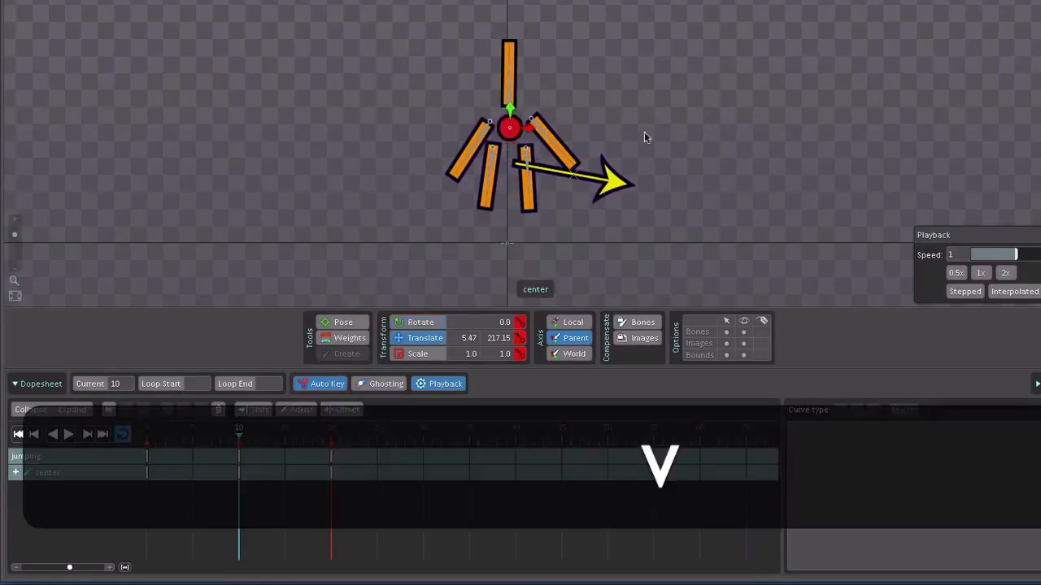
drag(723, 80, 726, 110)
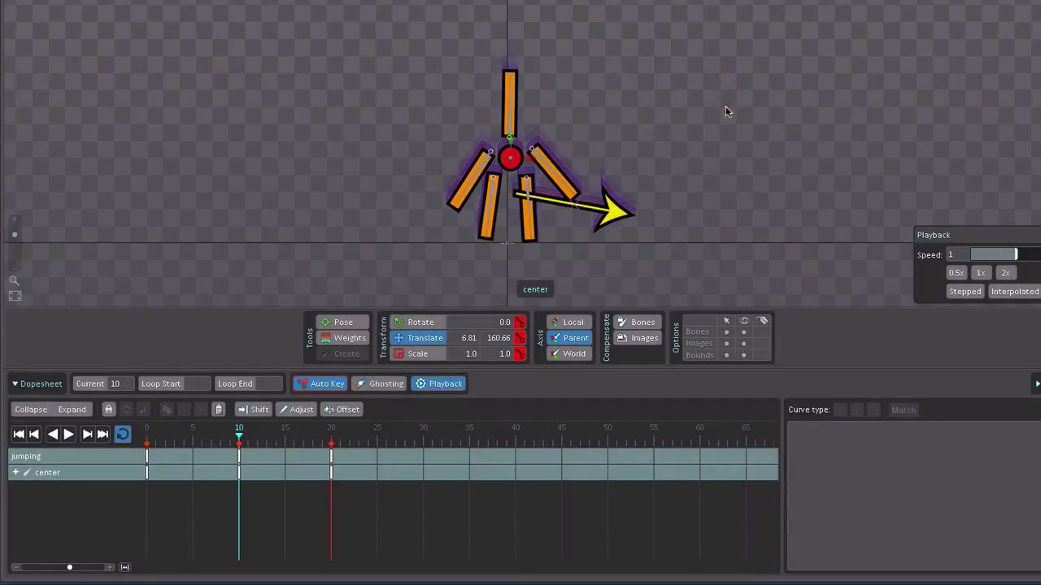
drag(726, 112, 727, 113)
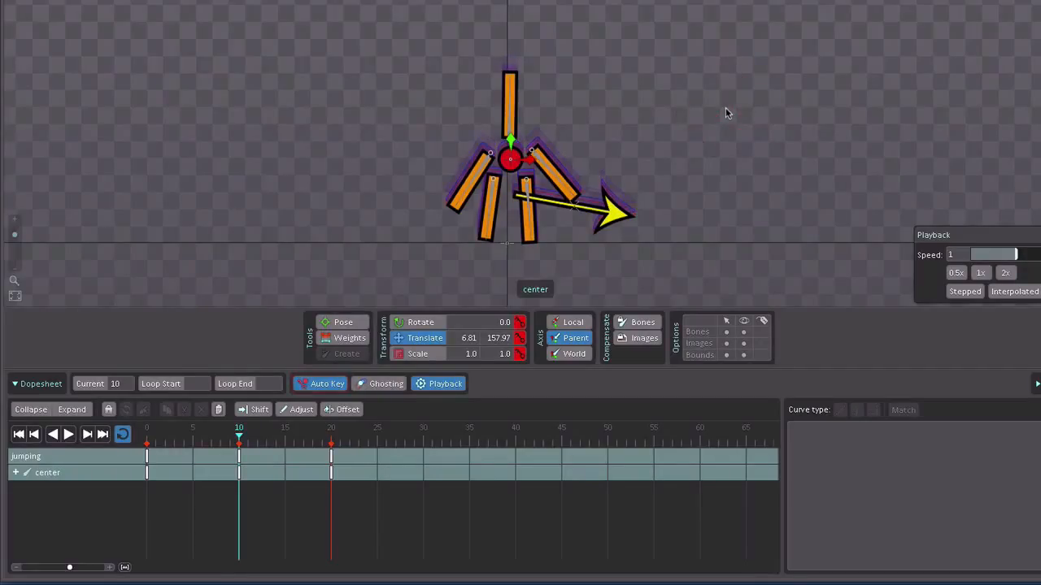
- At frame 10, rotate the right arm until it points diagonally upward and the left arm to about 57°
click(487, 163)
key(c)
drag(753, 64, 739, 159)
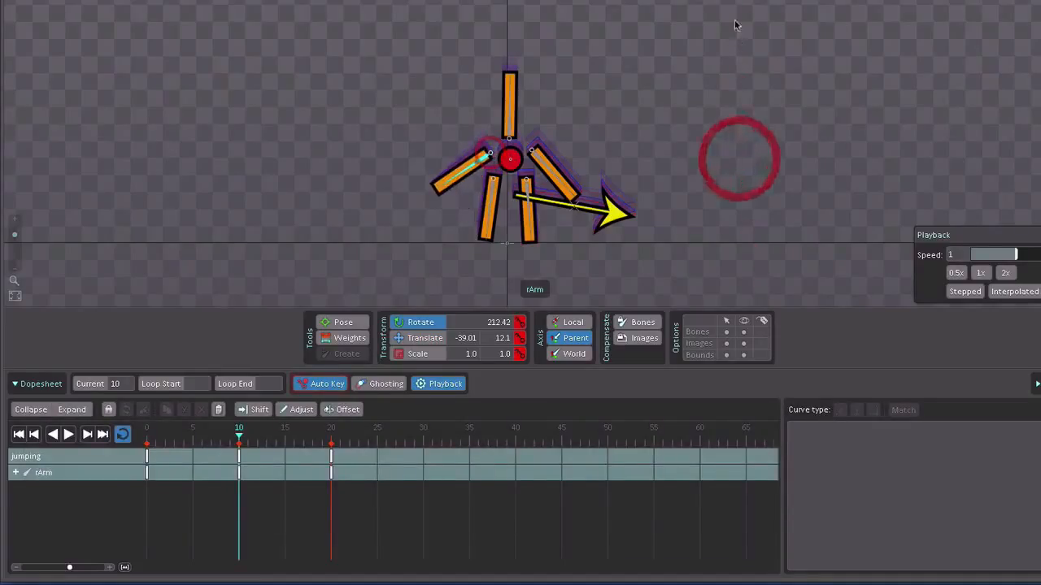
drag(736, 25, 756, 268)
drag(737, 157, 659, 110)
click(540, 161)
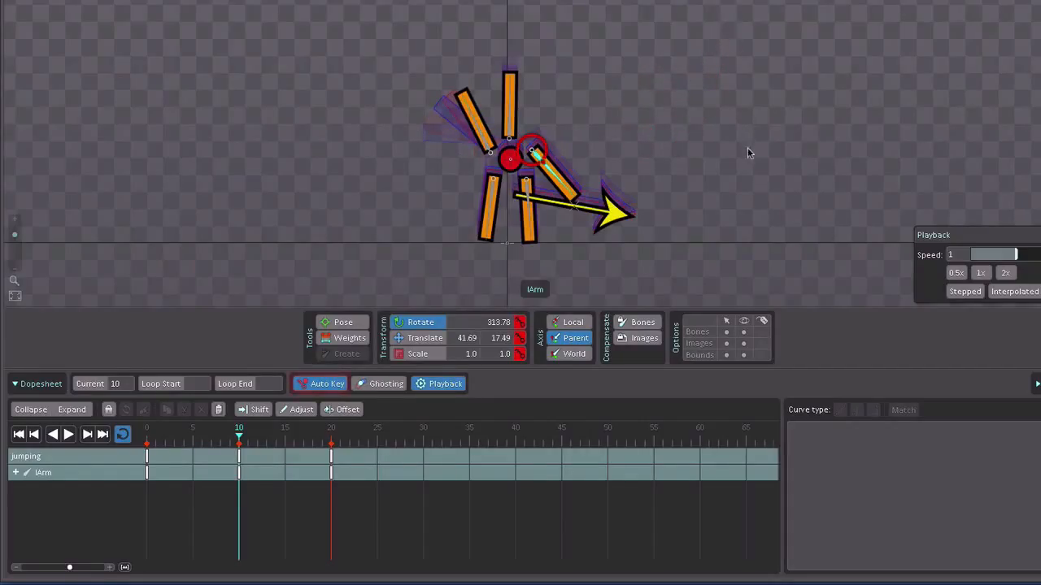
drag(747, 147, 722, 21)
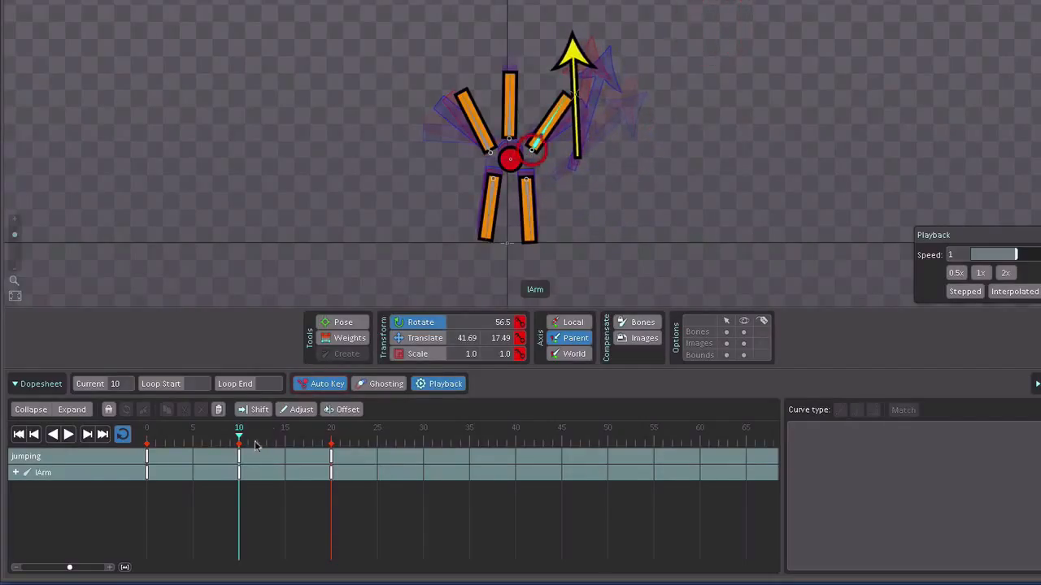
- Scrub through the jumping animation between frames 0 and 20 to check its motion, and save the project
click(272, 240)
drag(238, 436, 122, 441)
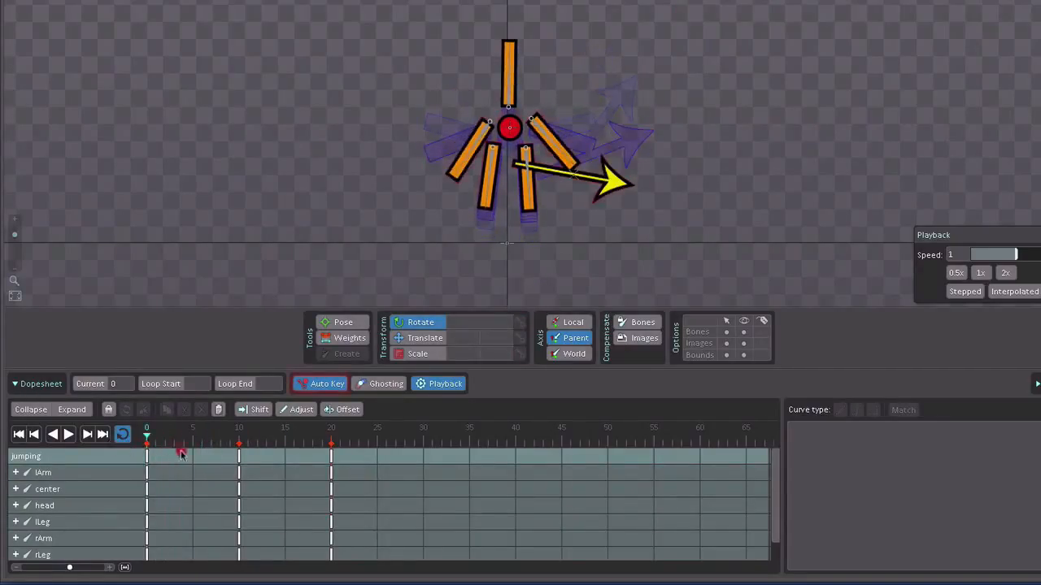
drag(183, 455, 359, 461)
drag(165, 432, 194, 433)
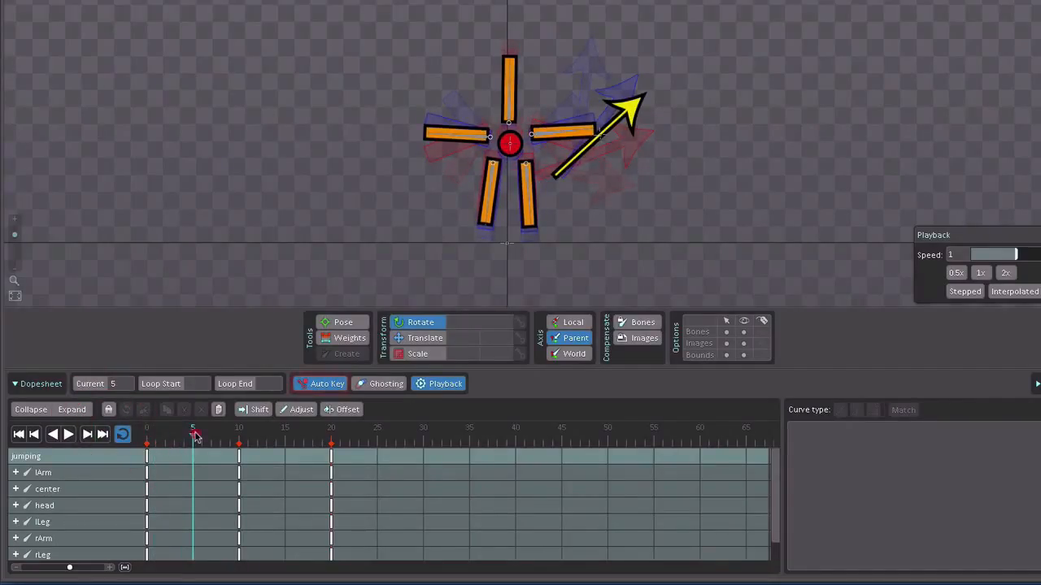
mouse_move(195, 436)
mouse_down()
mouse_move(342, 445)
mouse_move(147, 443)
mouse_up()
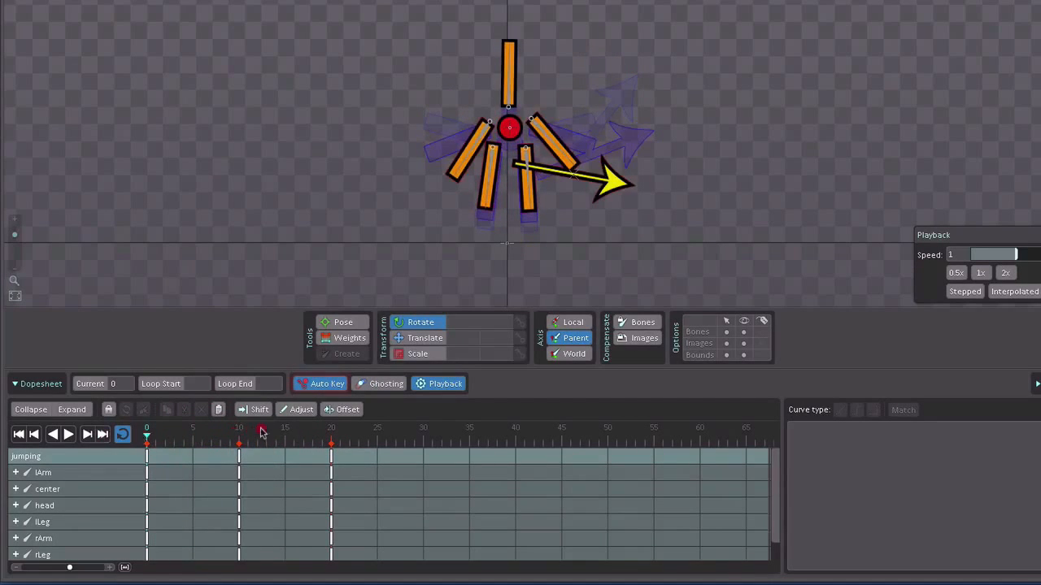
drag(262, 434, 147, 435)
key(super+s)
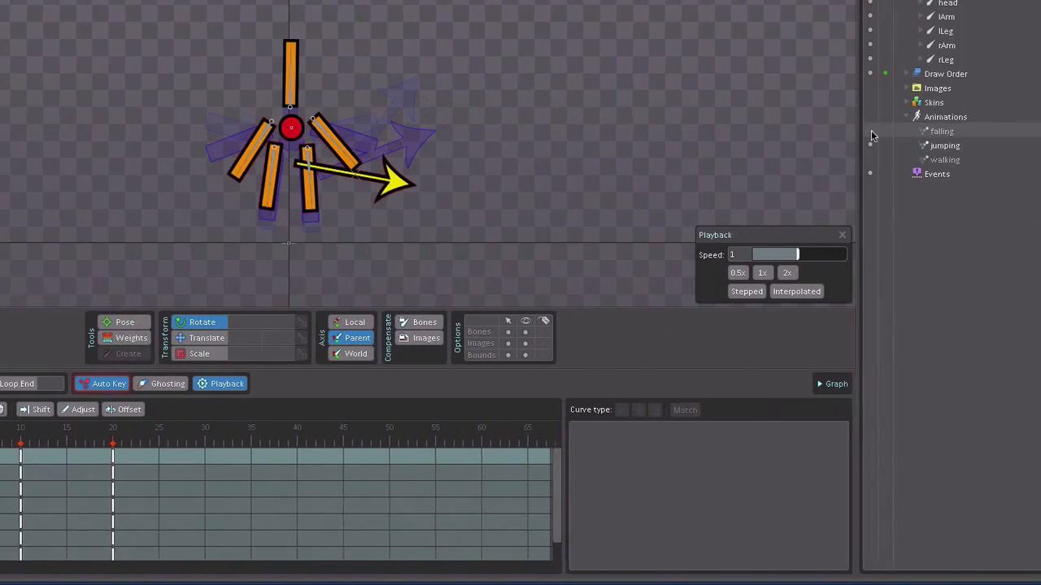
- Switch to the falling animation and key rotation, translation and scale for all bones at frame 0
click(809, 130)
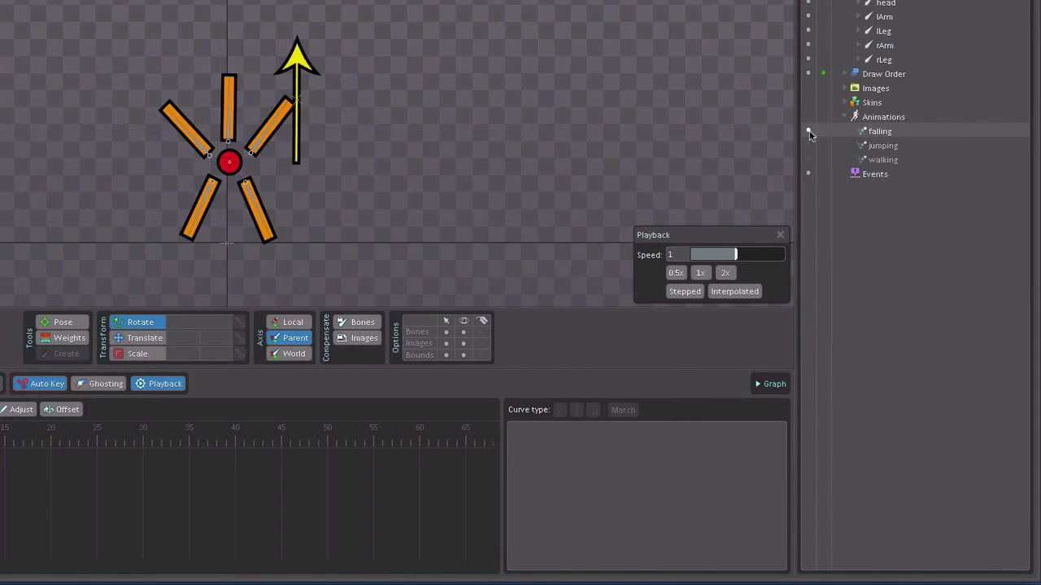
click(88, 180)
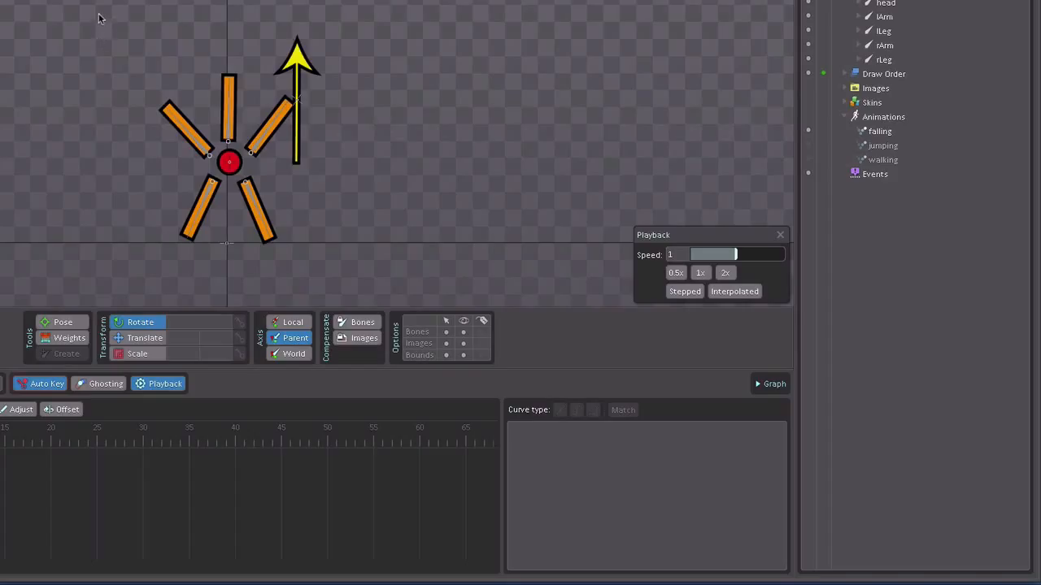
drag(96, 6, 324, 200)
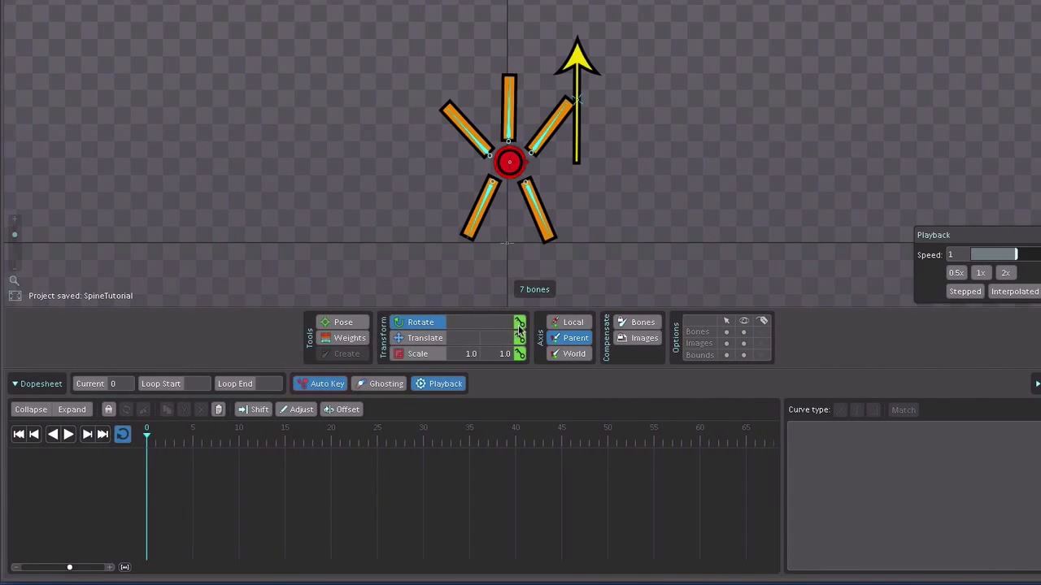
click(239, 322)
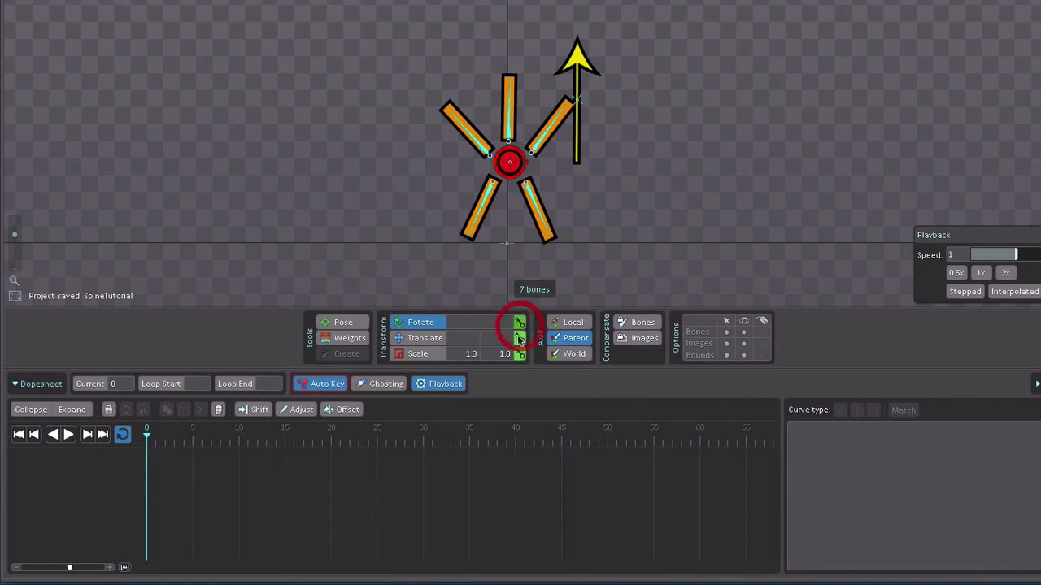
click(239, 337)
click(519, 354)
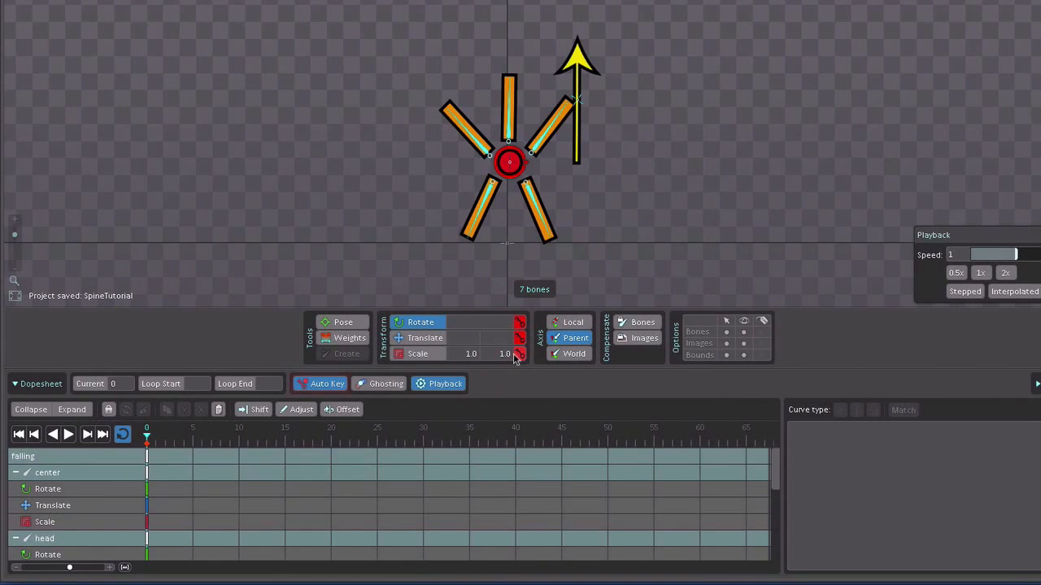
click(273, 217)
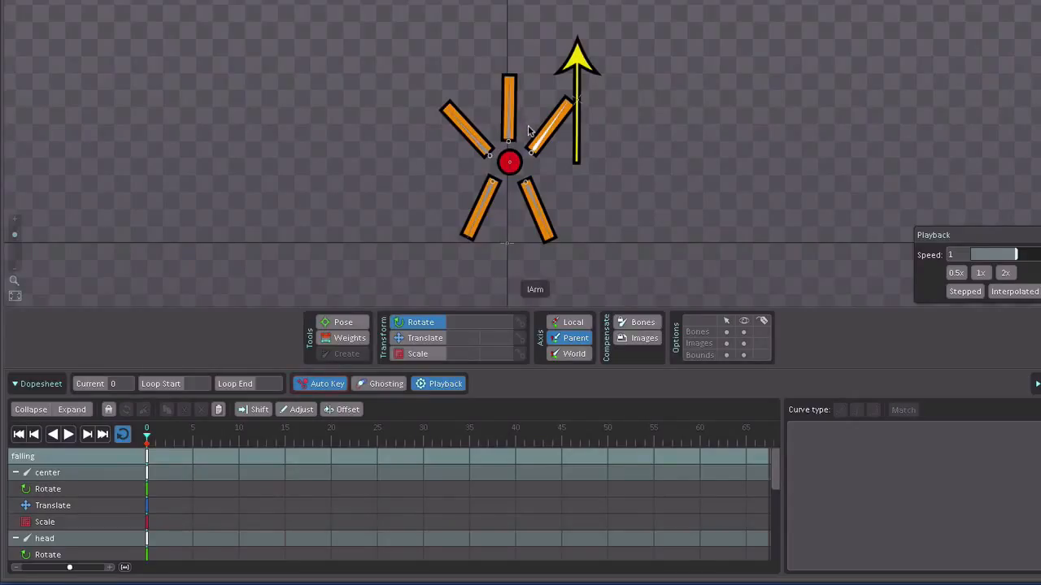
- At frame 0, rotate the right leg outward until it points diagonally down and the left leg to about 234°
click(482, 210)
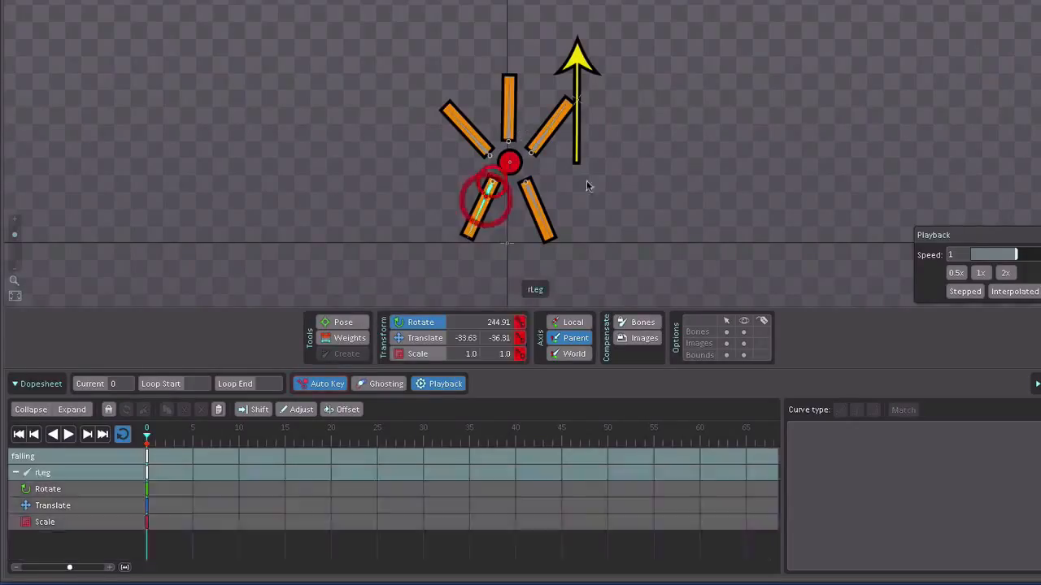
key(c)
drag(716, 91, 690, 231)
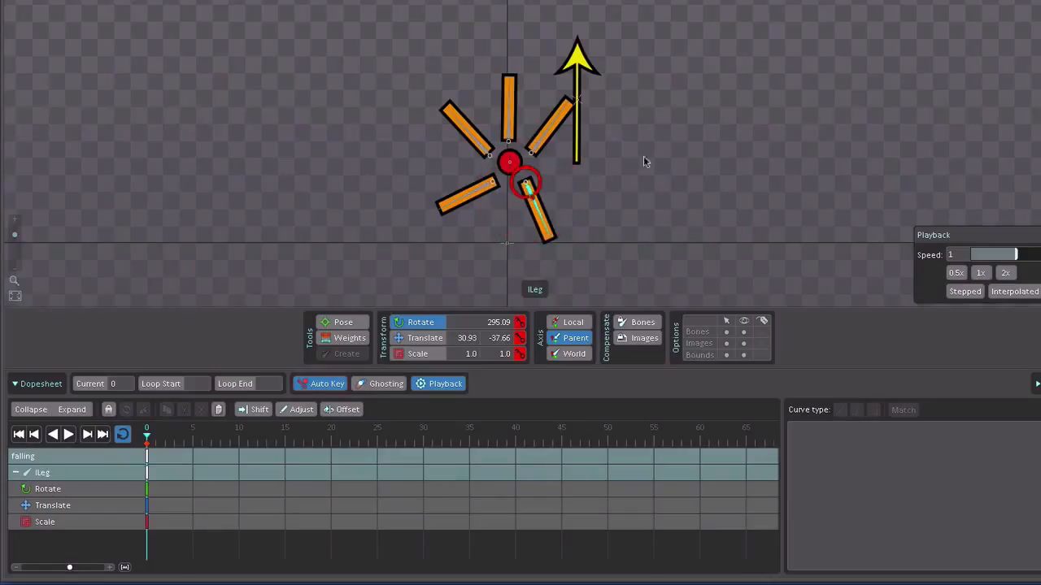
drag(710, 63, 615, 208)
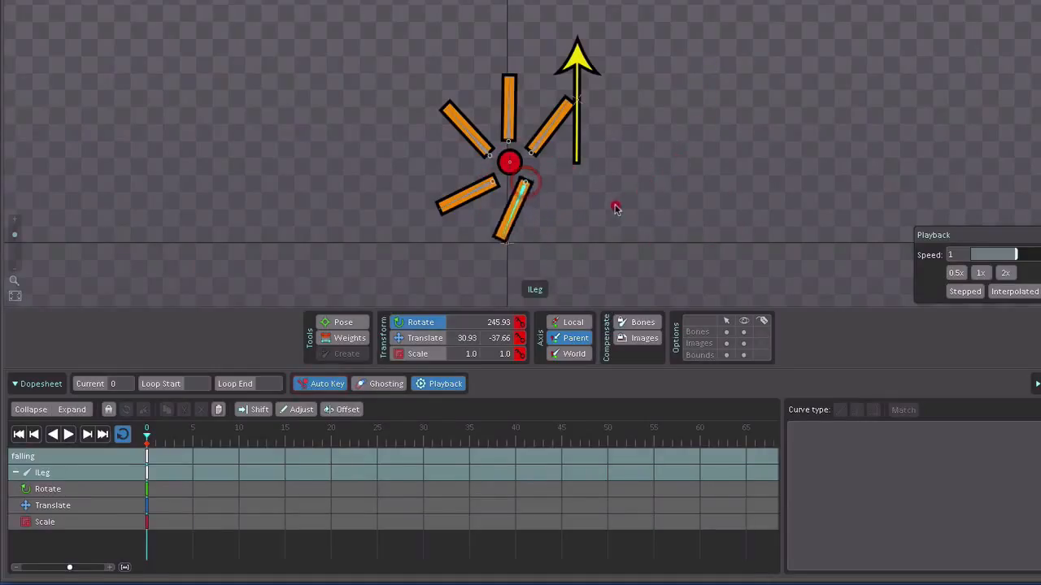
drag(683, 127, 686, 161)
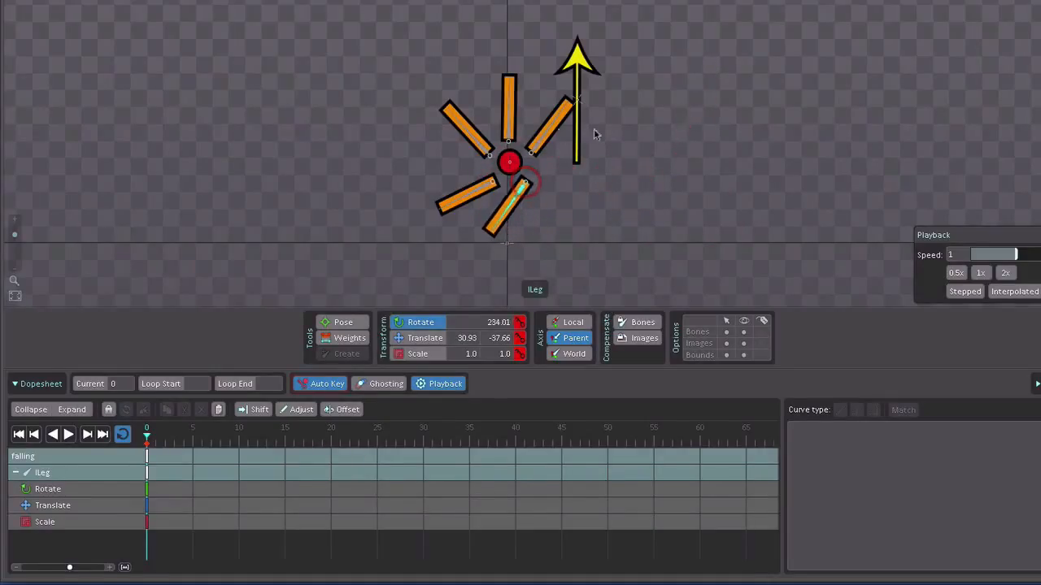
- At frame 0, rotate the left arm to about 22° and lean the head diagonally toward the left arm
click(543, 139)
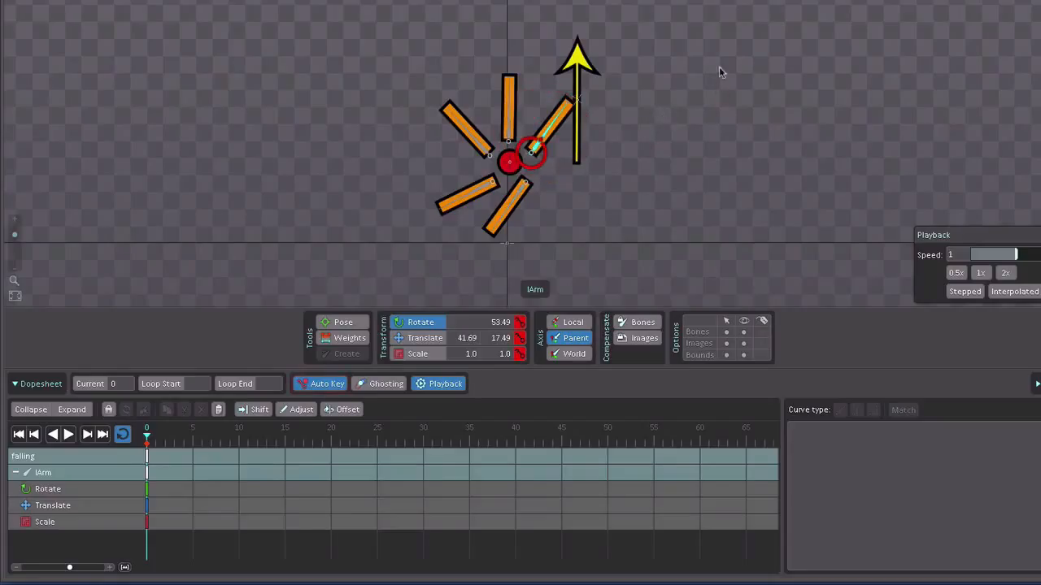
drag(719, 69, 702, 187)
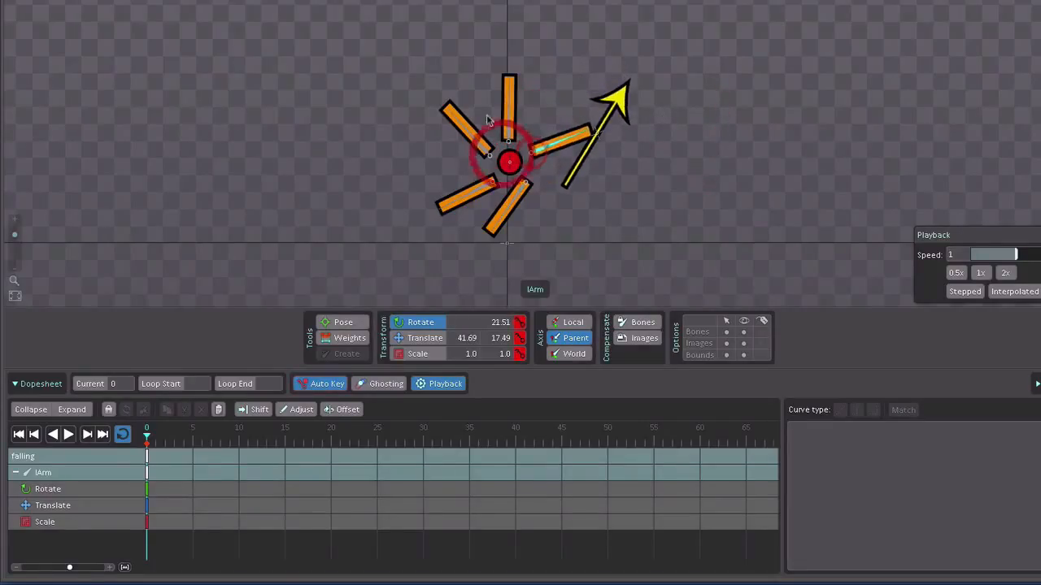
click(506, 118)
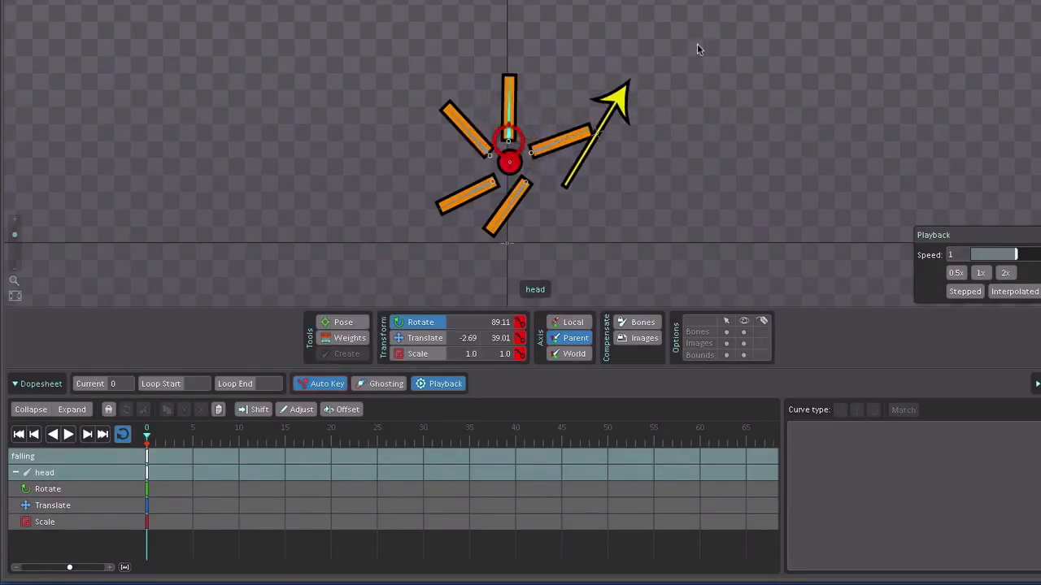
drag(695, 47, 693, 147)
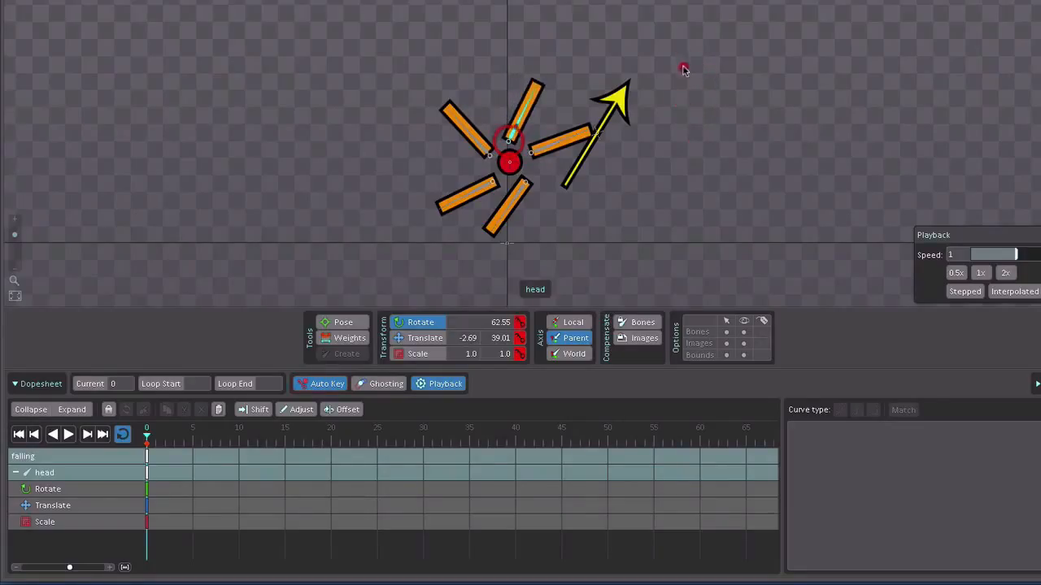
drag(683, 68, 674, 70)
- At frame 0, rotate the right arm to about 113°, and copy its keys to frame 20
click(510, 138)
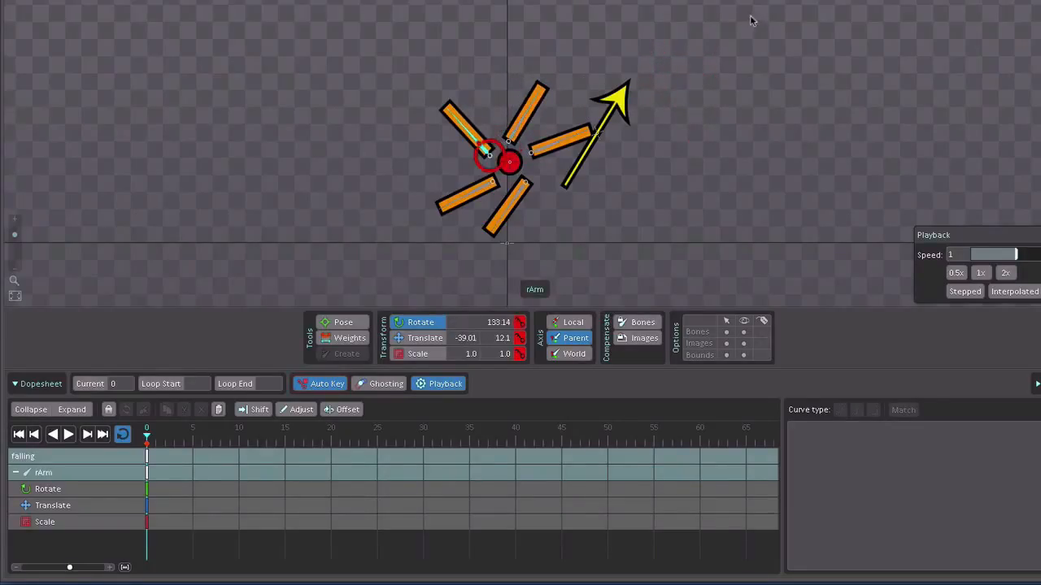
drag(749, 48, 726, 123)
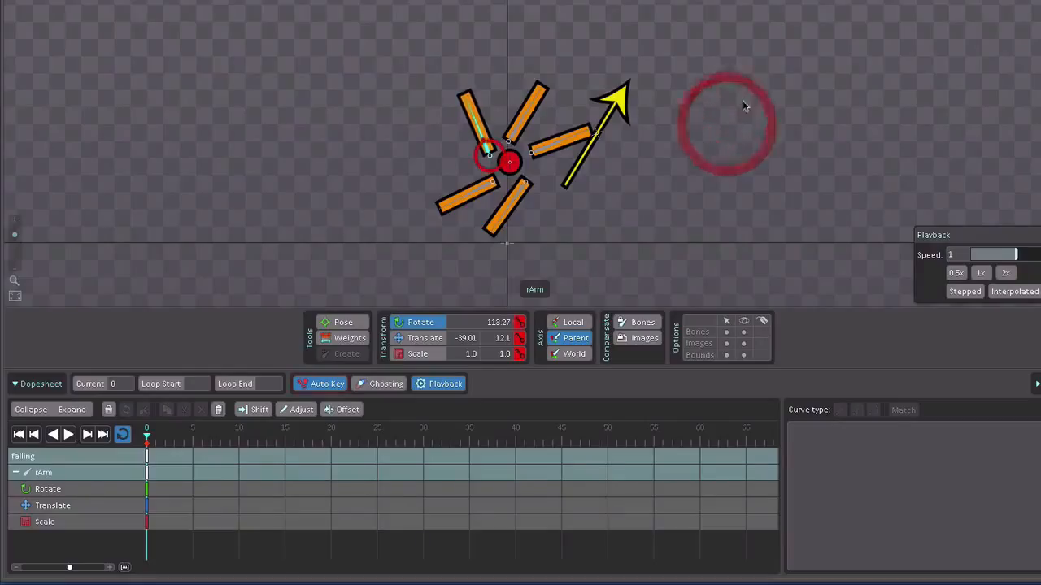
click(145, 457)
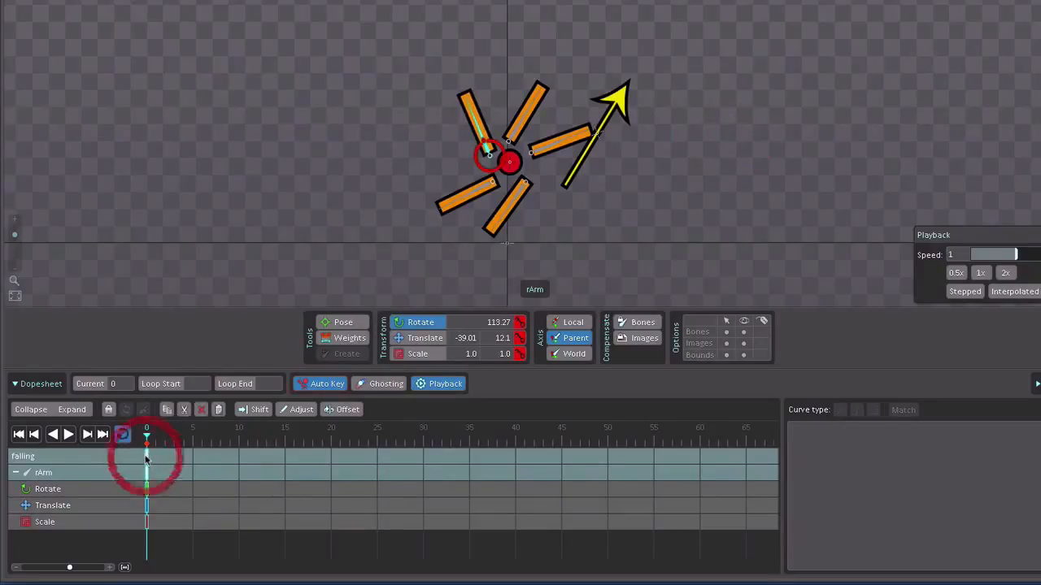
click(332, 456)
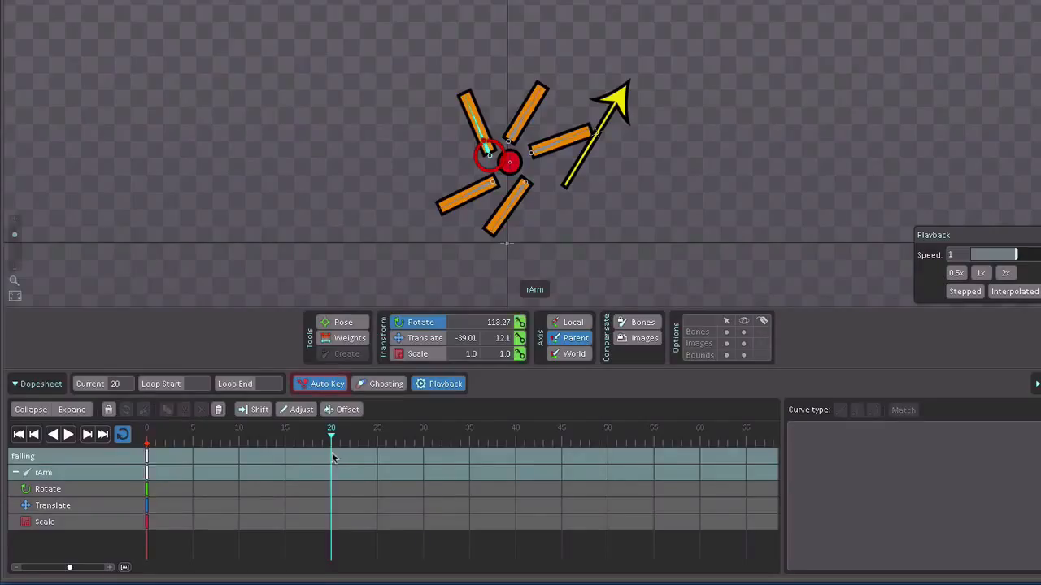
click(218, 409)
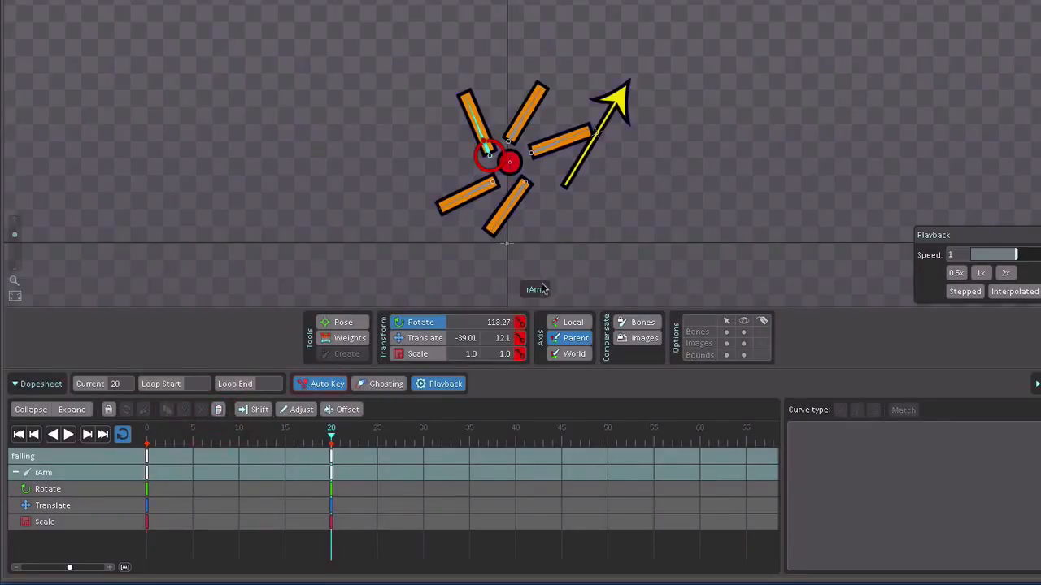
- At frame 20, rotate the left arm to about 359° and the head to about 38°
click(559, 140)
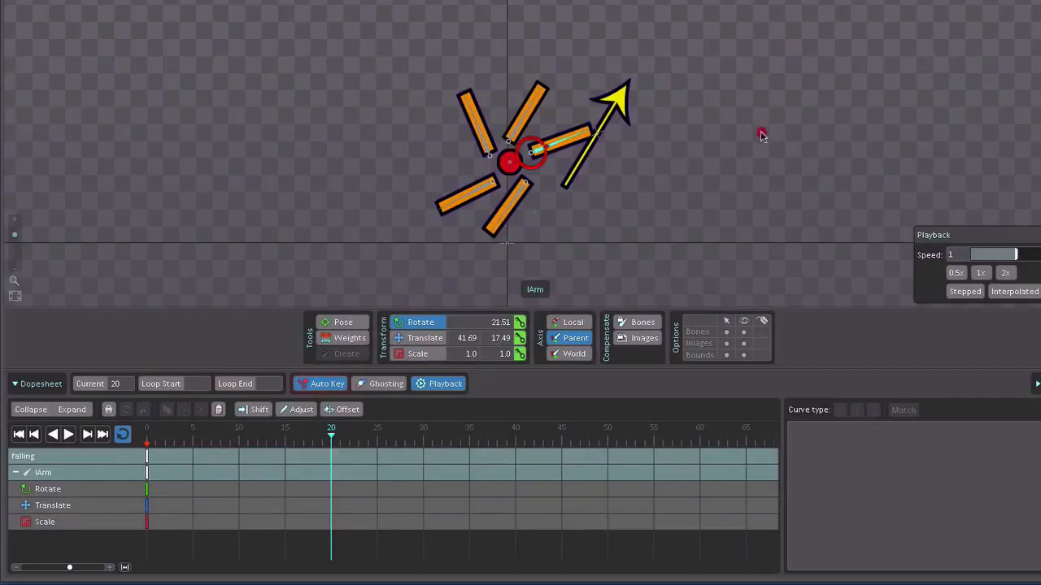
drag(760, 136, 782, 226)
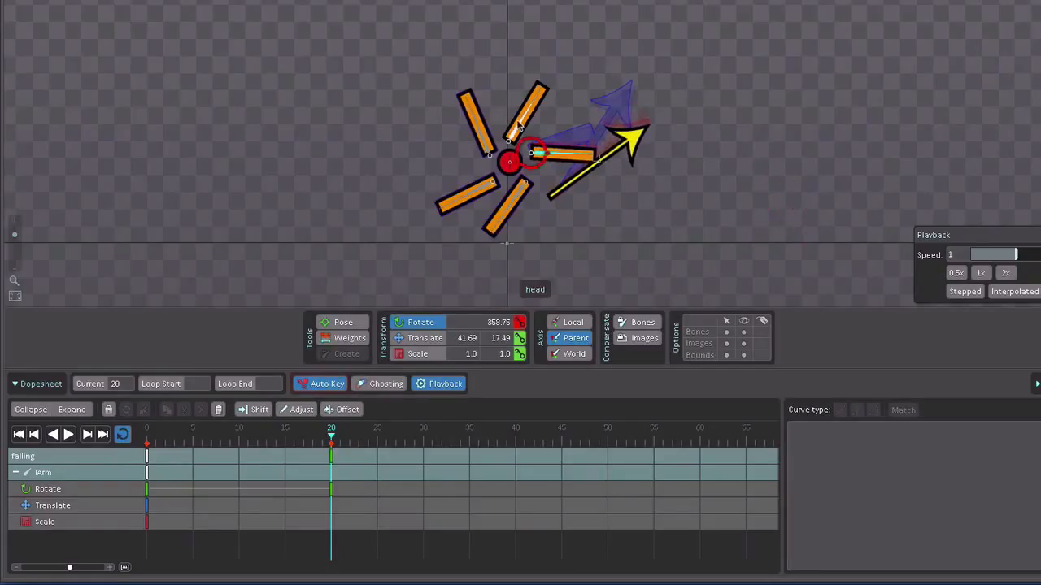
click(519, 123)
drag(775, 148, 786, 190)
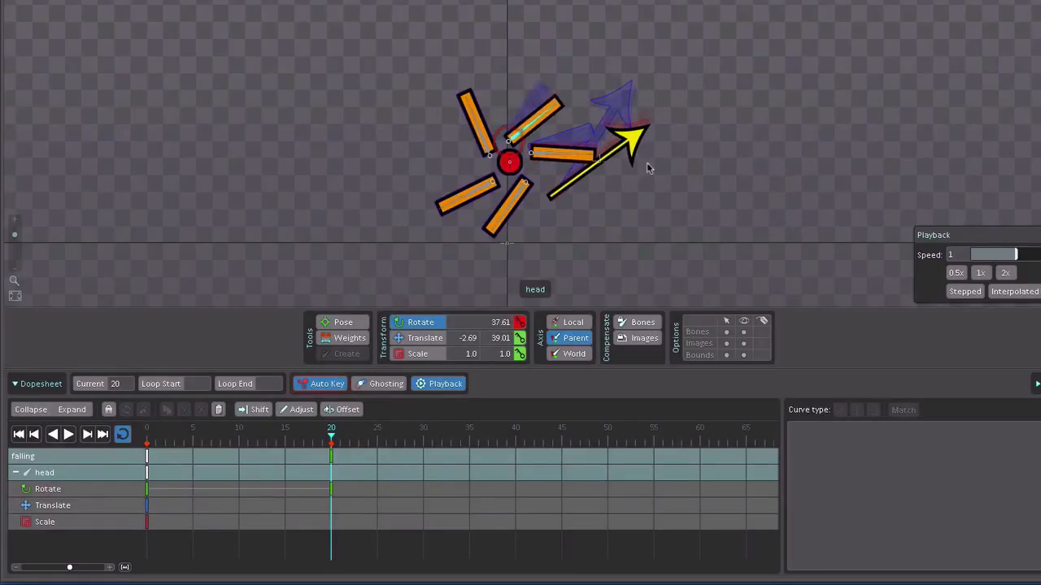
- At frame 20, rotate the right leg to about 179° and the left leg to about 222°
click(469, 194)
drag(460, 196, 465, 193)
click(510, 203)
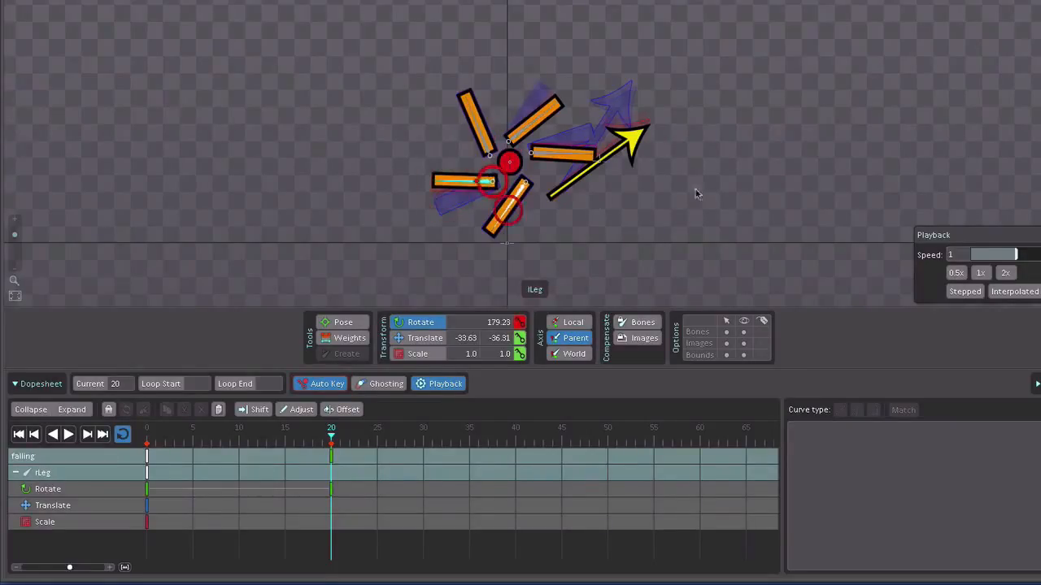
drag(692, 190, 704, 230)
- At frame 20, move the center bone down to about 20, 93 and rotate the left leg until it is nearly horizontal above the ground line
click(510, 164)
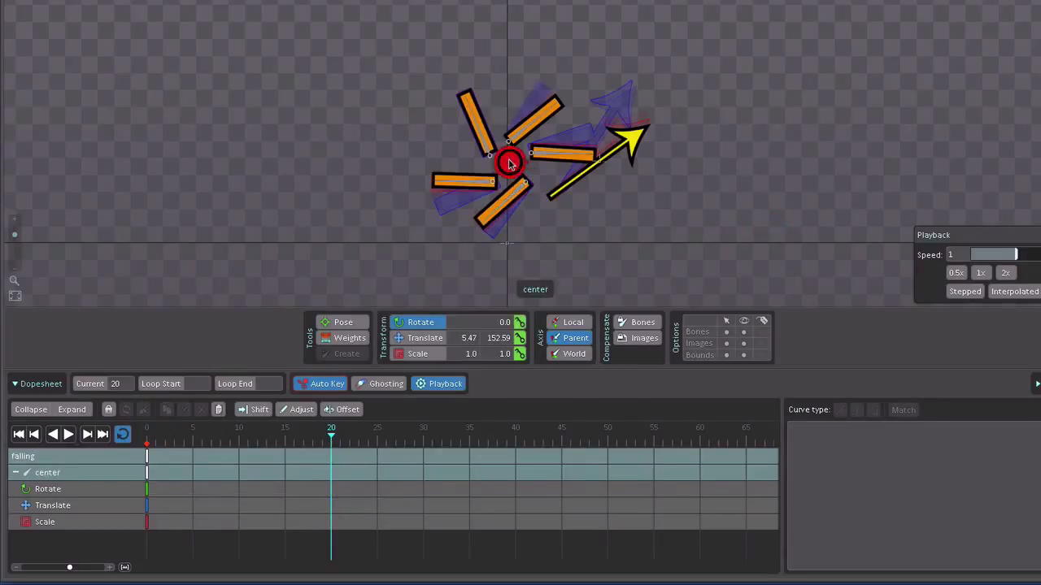
drag(752, 122, 622, 200)
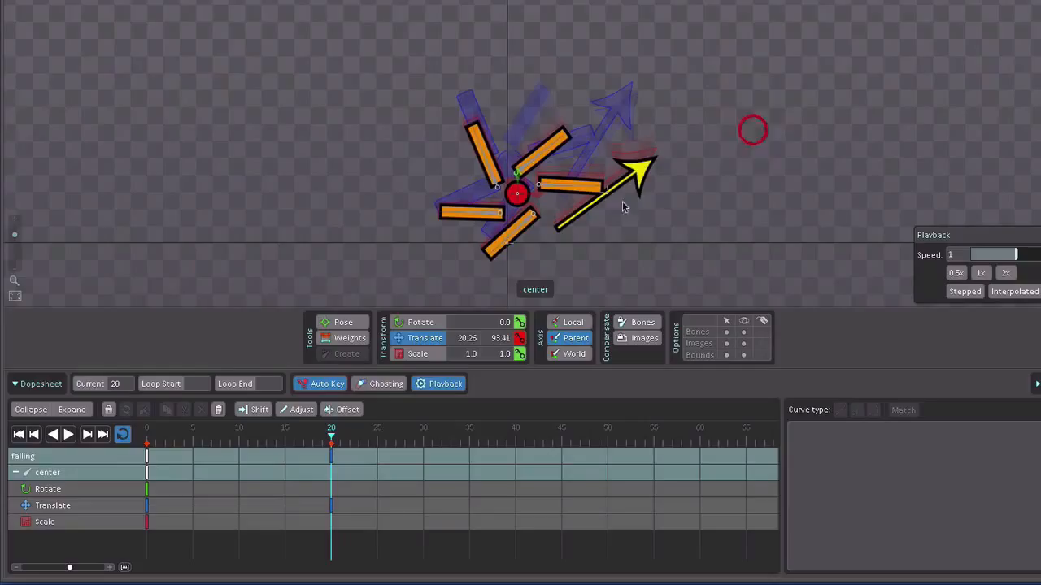
click(521, 227)
key(c)
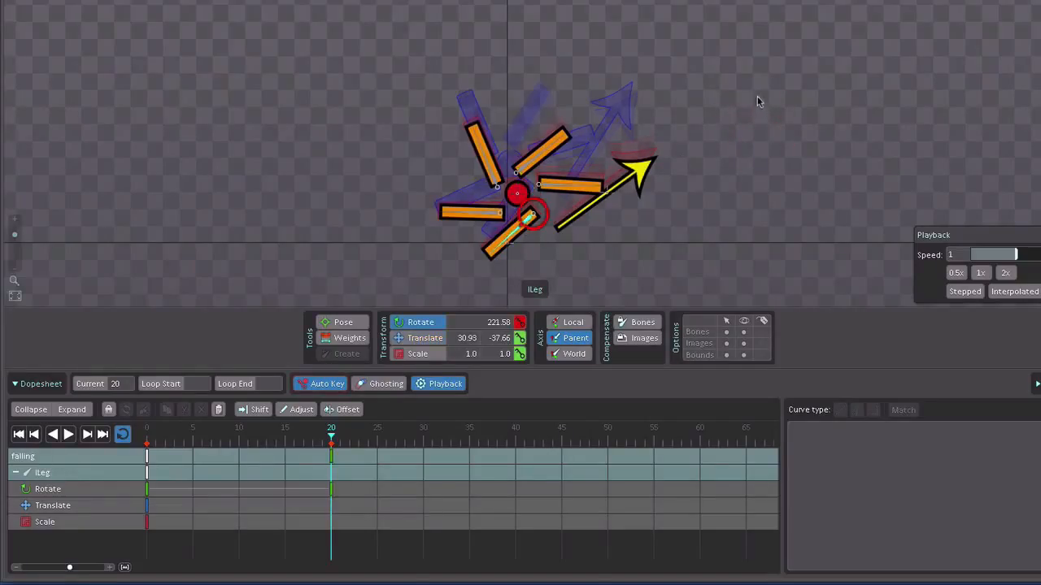
drag(757, 96, 741, 208)
- At frame 20, lower the left arm to about 331°
click(568, 189)
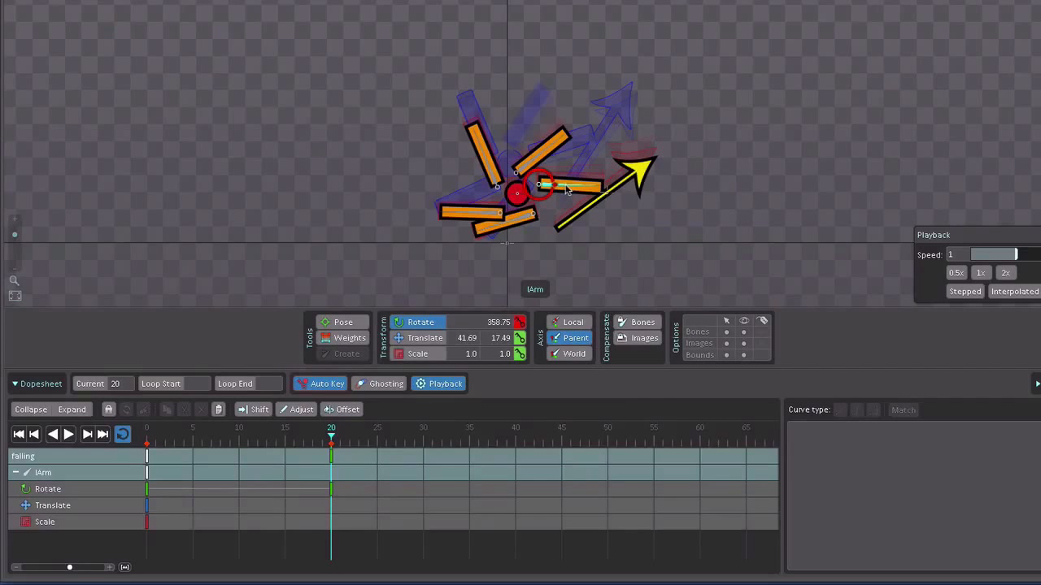
key(c)
drag(759, 126, 747, 235)
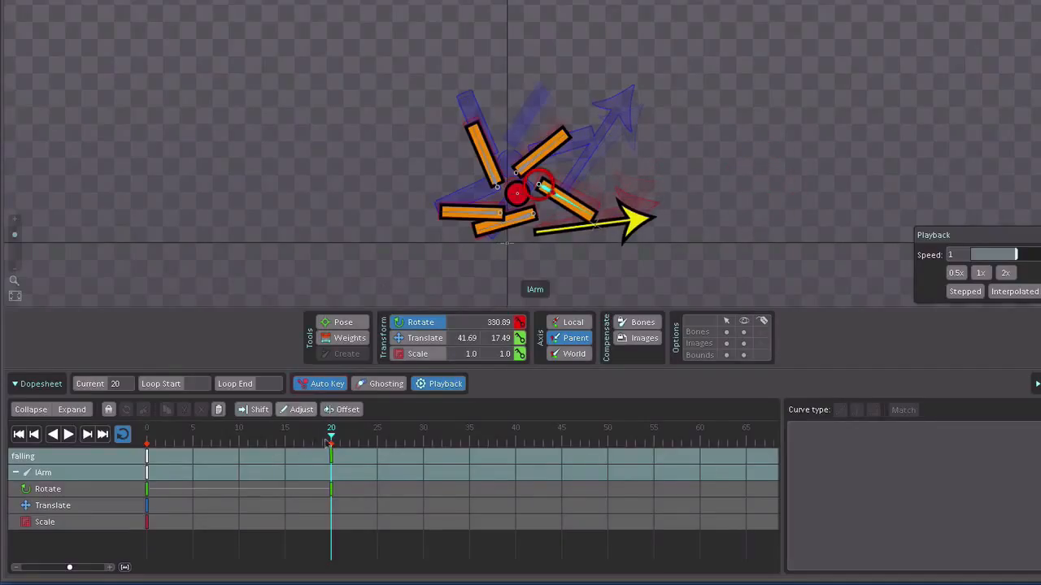
- Copy the left arm's keys from frame 0 to frame 10 of the falling animation
drag(331, 439, 61, 455)
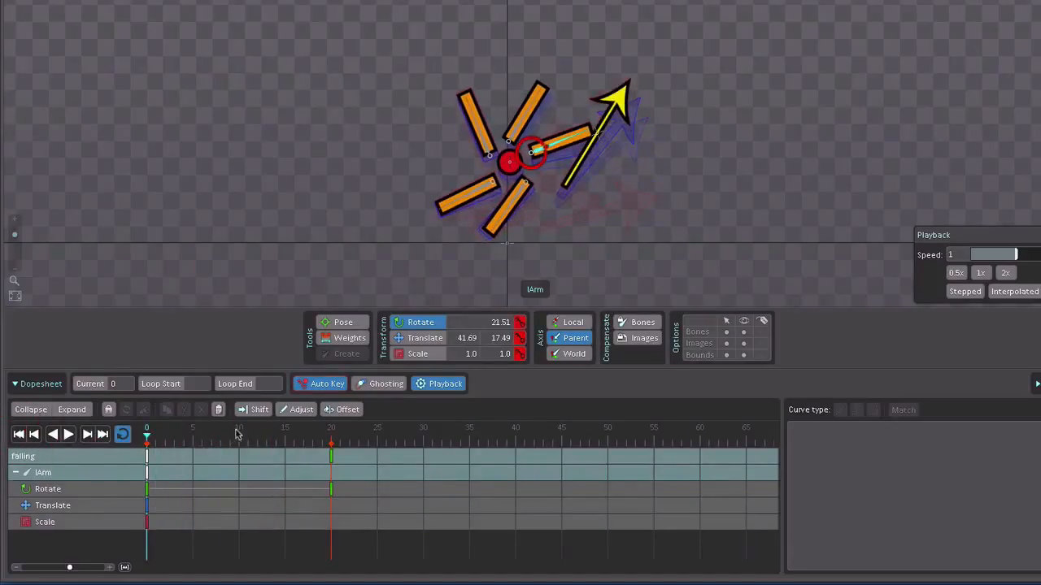
click(147, 458)
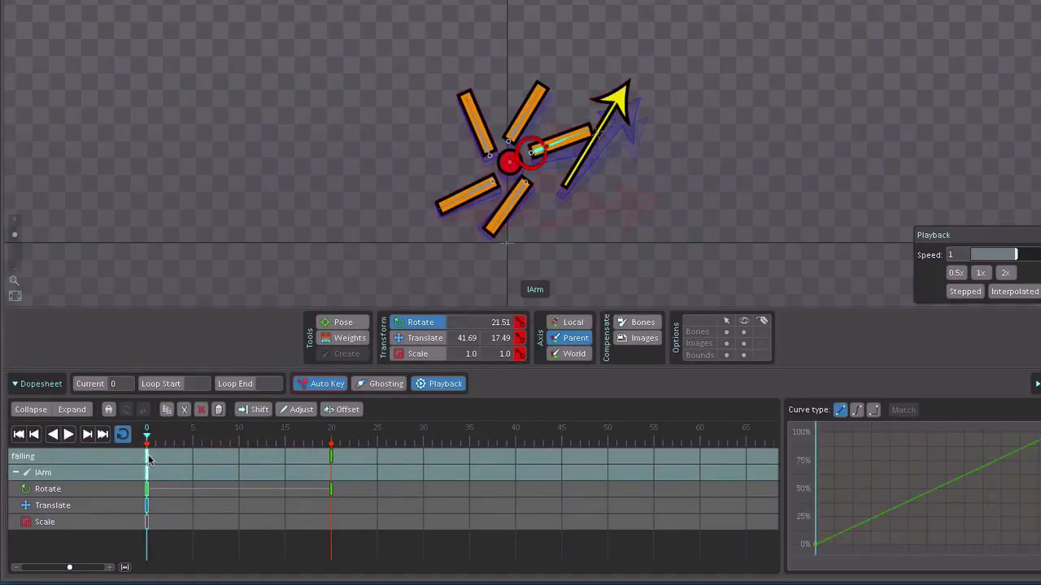
click(242, 443)
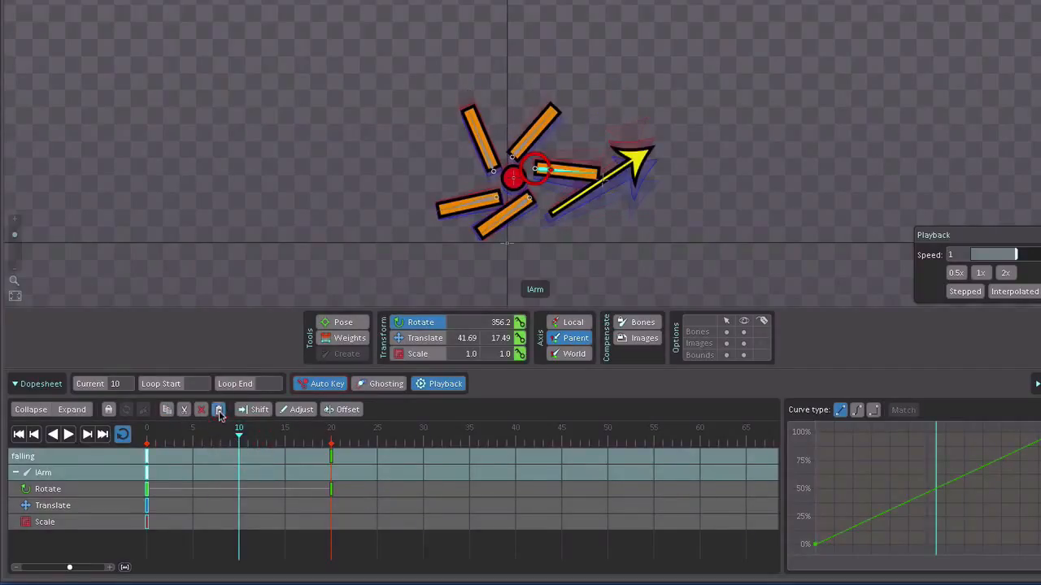
click(218, 410)
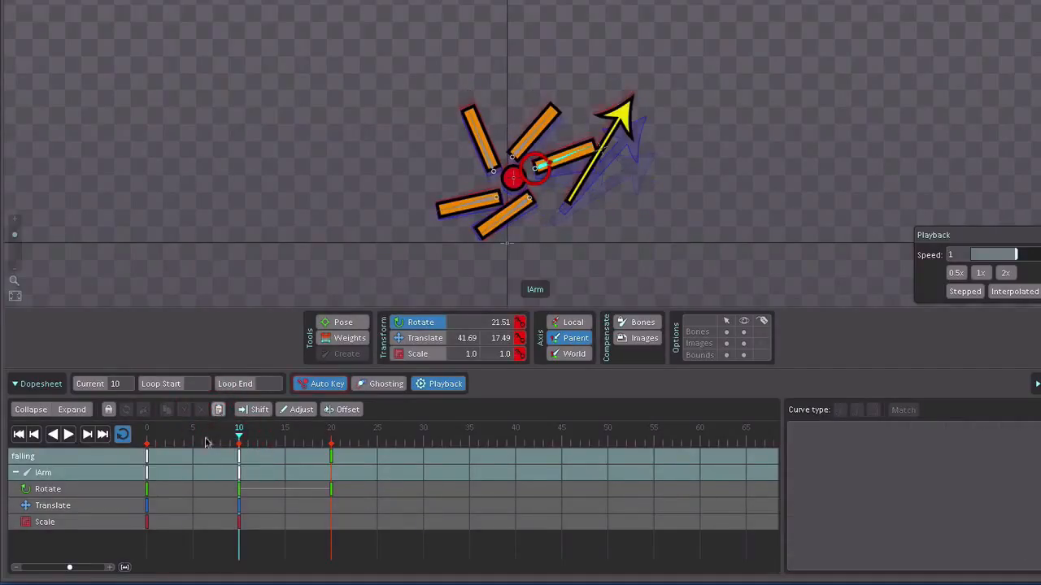
- At frame 0, swing the left leg so it slopes down and outward, and rotate the right leg to about 235°
click(148, 458)
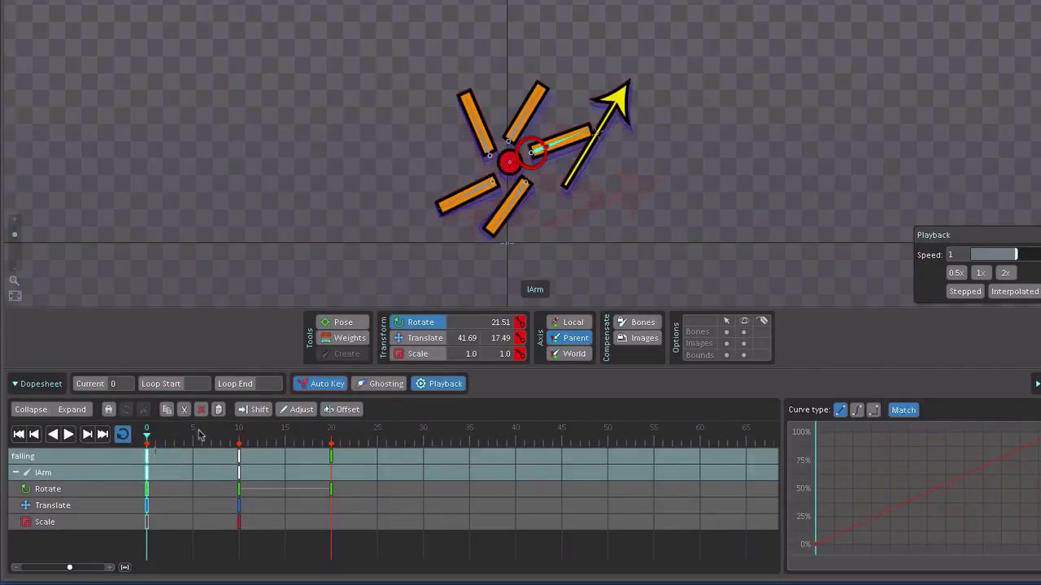
click(519, 199)
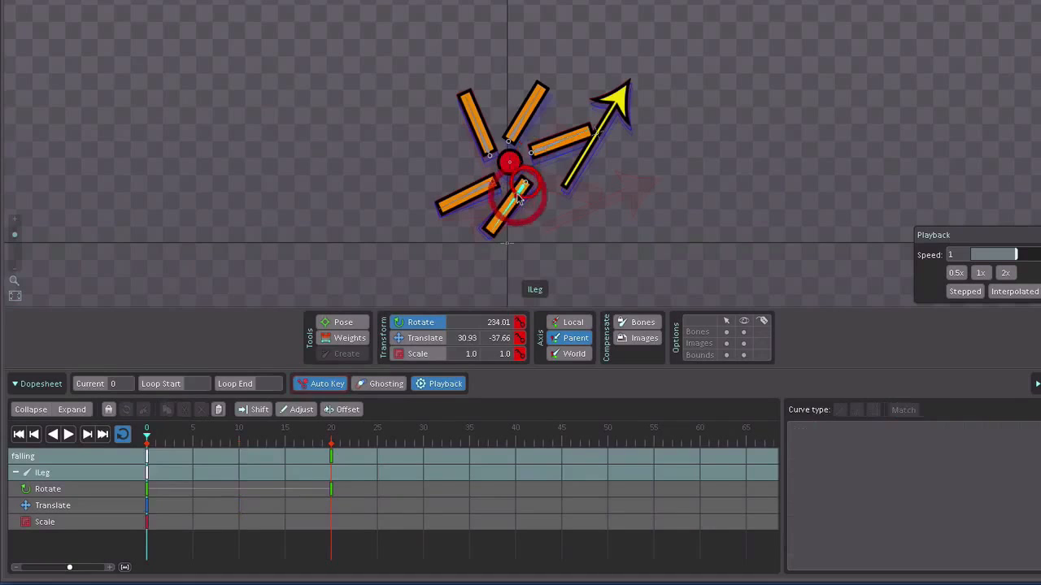
key(c)
mouse_move(738, 145)
mouse_down()
mouse_move(704, 5)
mouse_move(799, 193)
mouse_move(785, 124)
mouse_move(729, 160)
mouse_up()
click(476, 197)
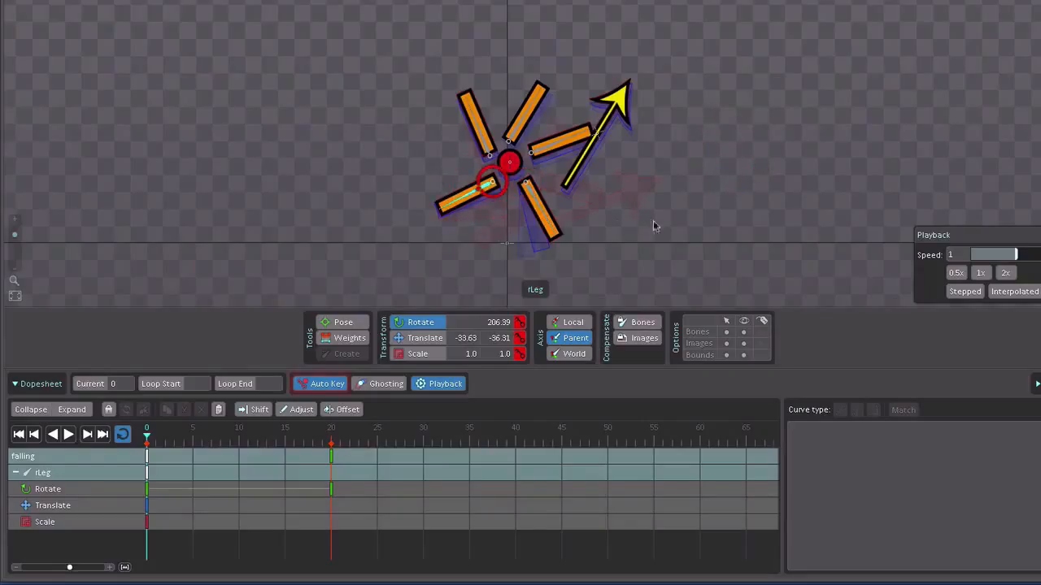
drag(688, 216, 681, 128)
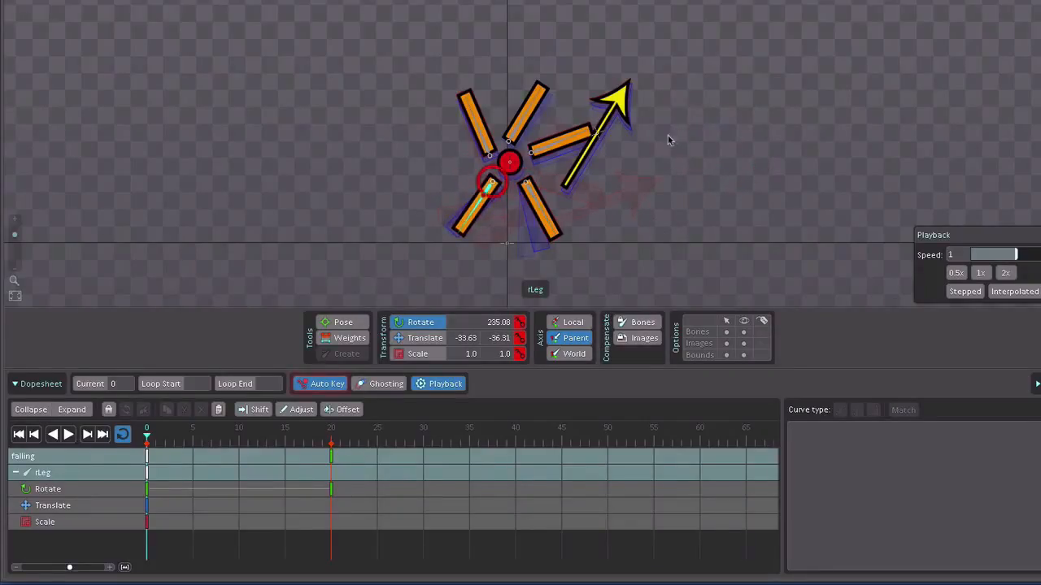
- At frame 0, rotate the right arm to about 152° and the head to about 71°
click(493, 143)
drag(750, 149, 708, 1)
drag(739, 59, 738, 46)
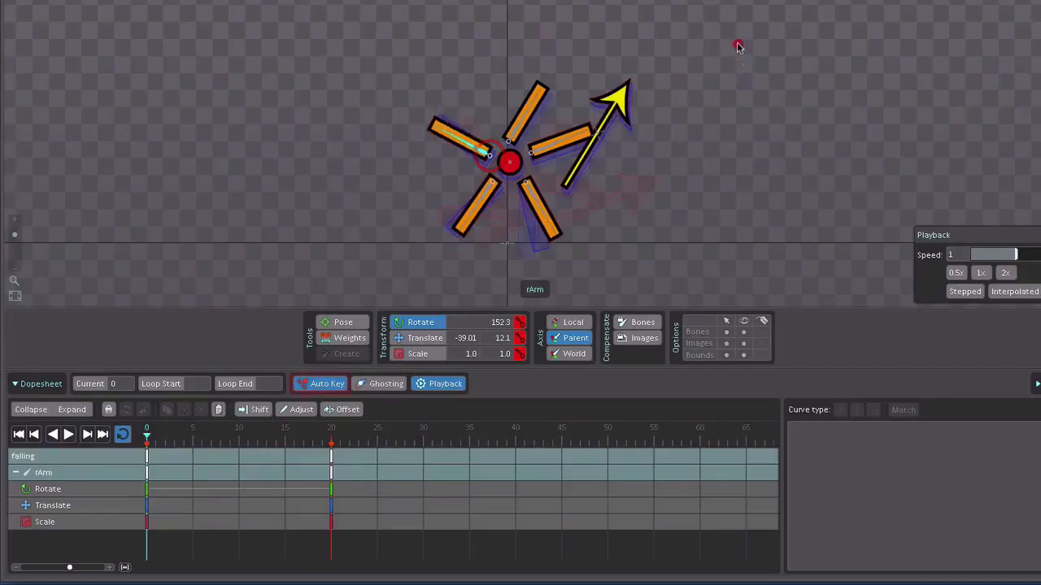
click(534, 120)
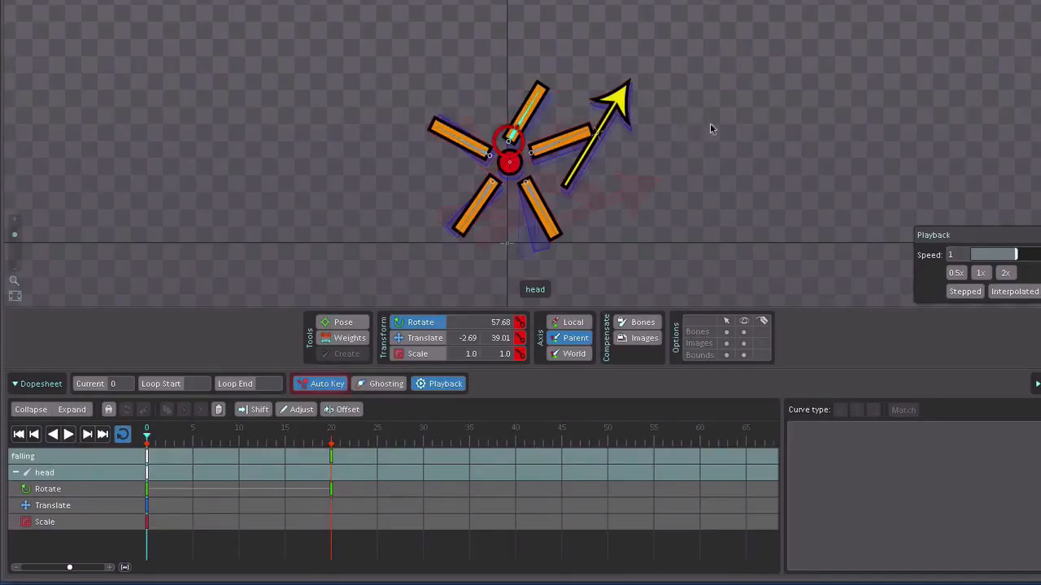
drag(739, 87, 735, 56)
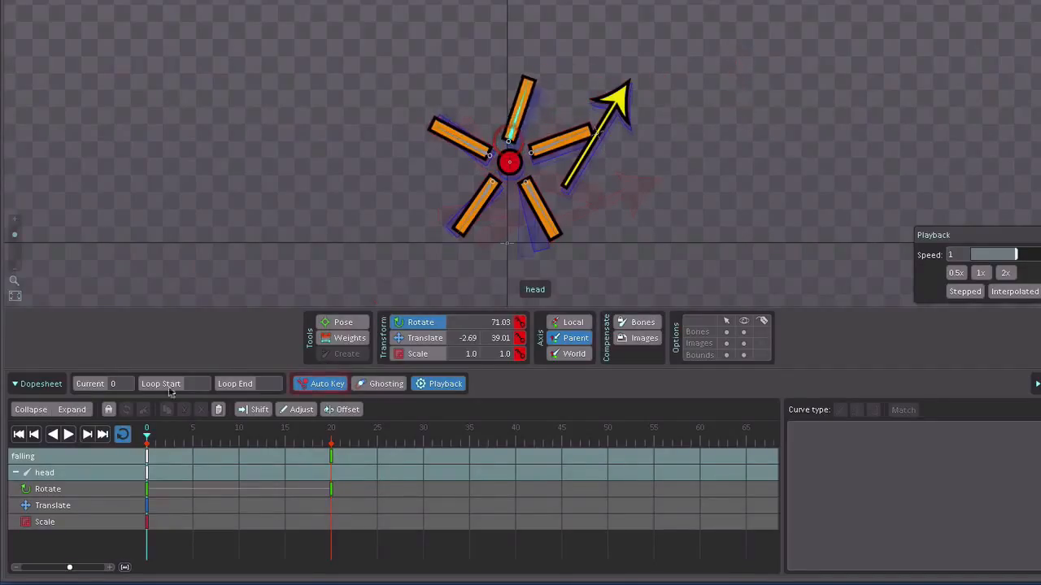
- Preview the falling animation and raise the center bone at frame 10 above its height at frame 0
click(216, 237)
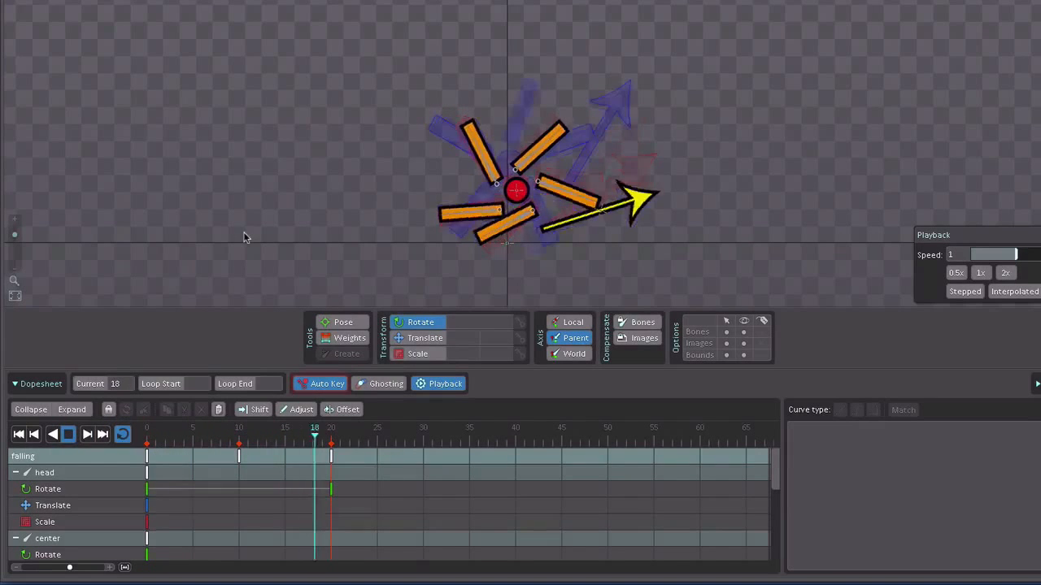
click(70, 436)
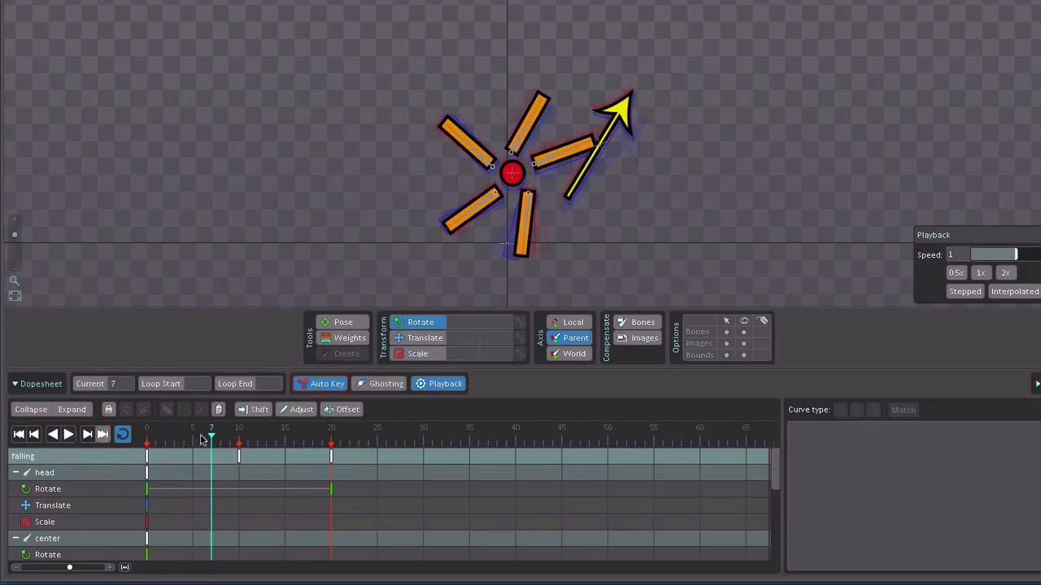
click(237, 456)
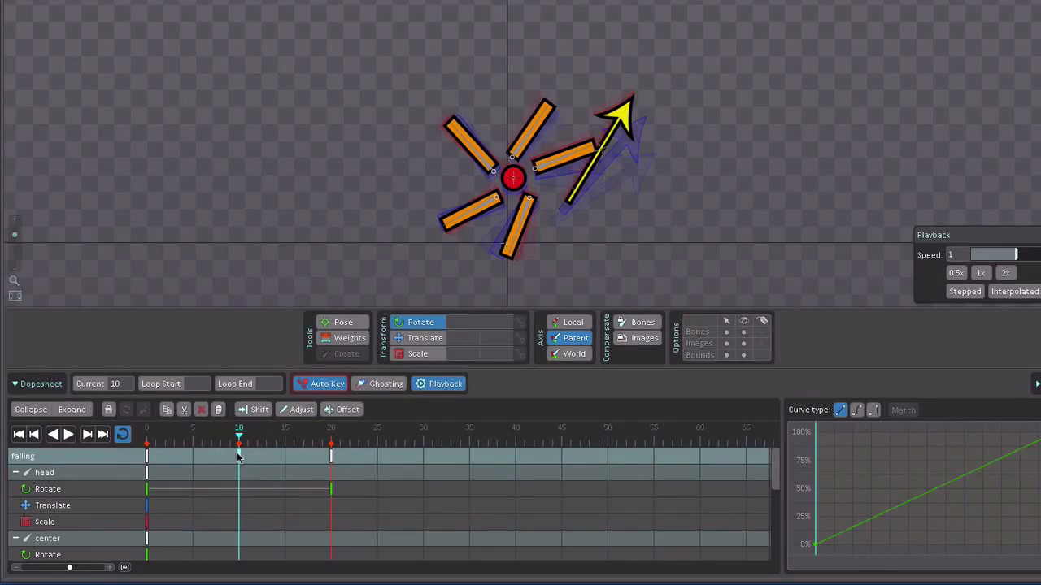
click(513, 179)
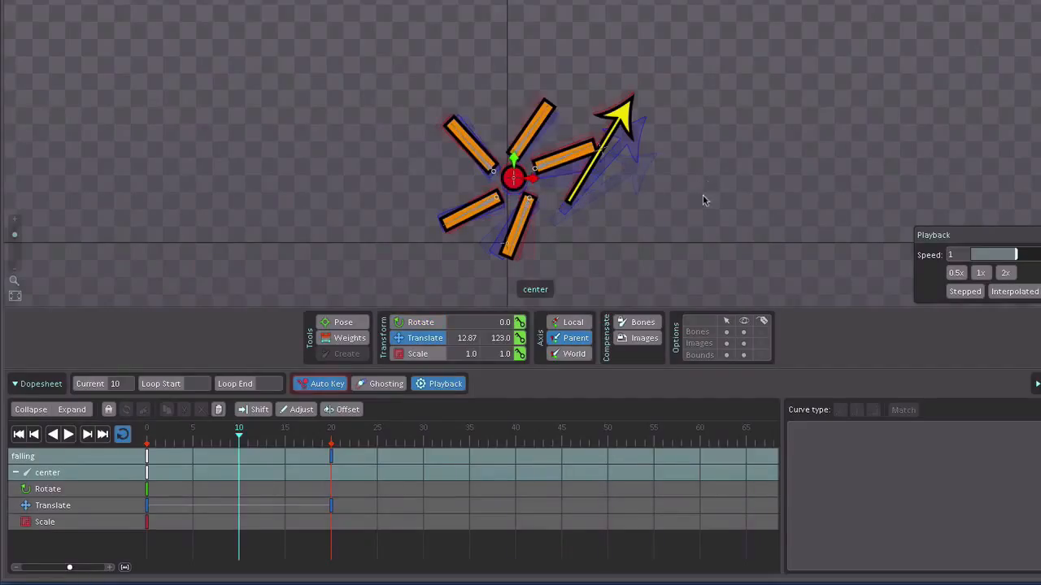
mouse_move(706, 151)
mouse_down()
mouse_move(707, 139)
mouse_move(705, 150)
mouse_up()
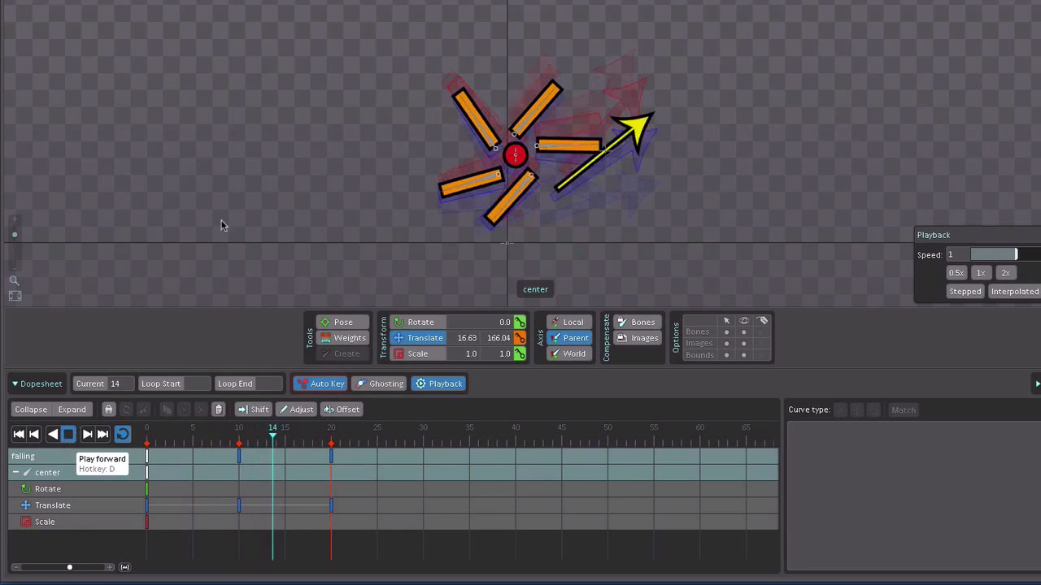
click(68, 435)
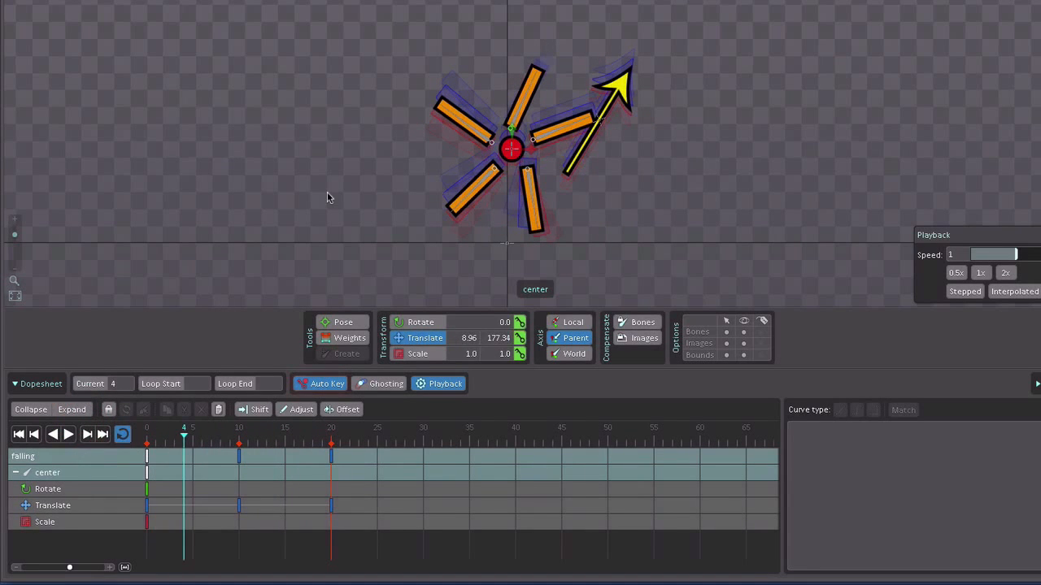
click(327, 196)
- At frame 10, rotate the right arm to about 169° and play back the falling animation
click(240, 459)
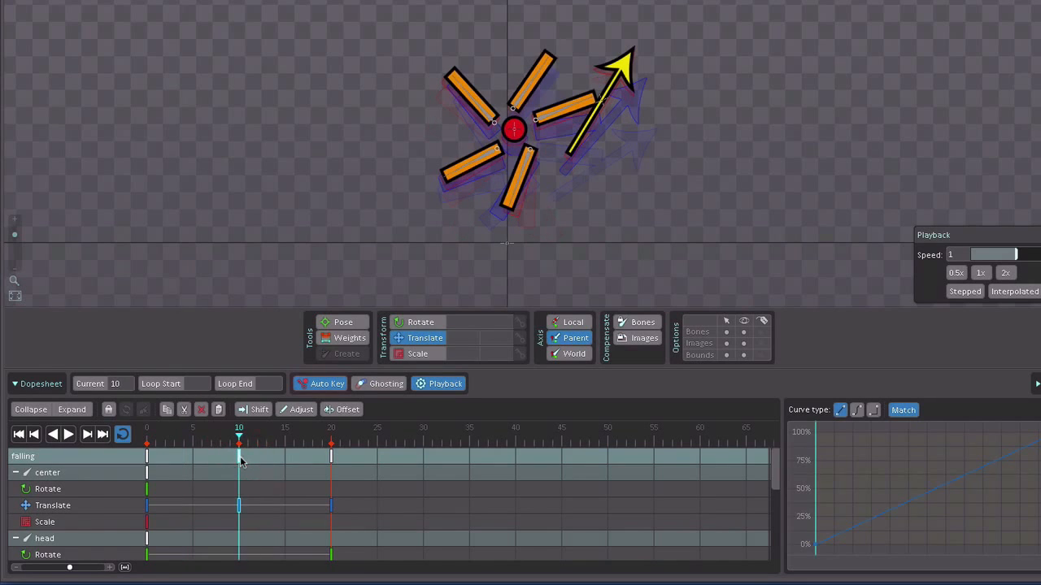
click(490, 121)
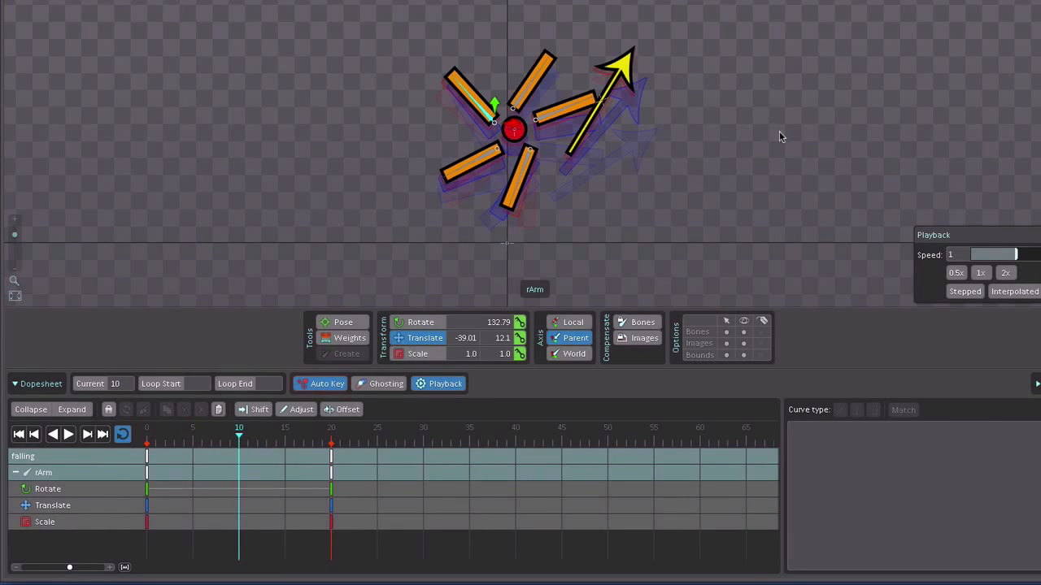
key(c)
drag(781, 79, 777, 16)
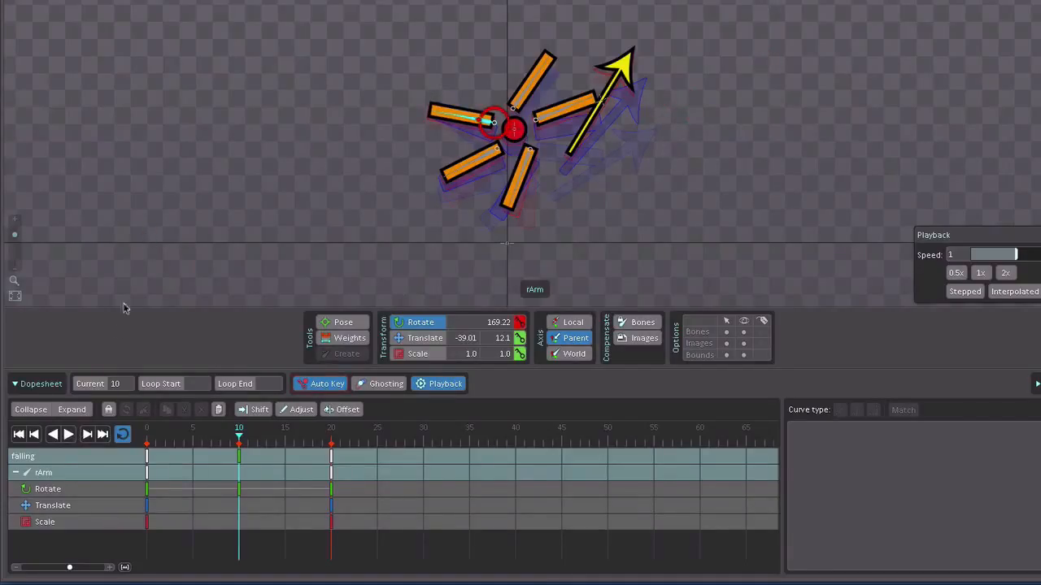
click(71, 435)
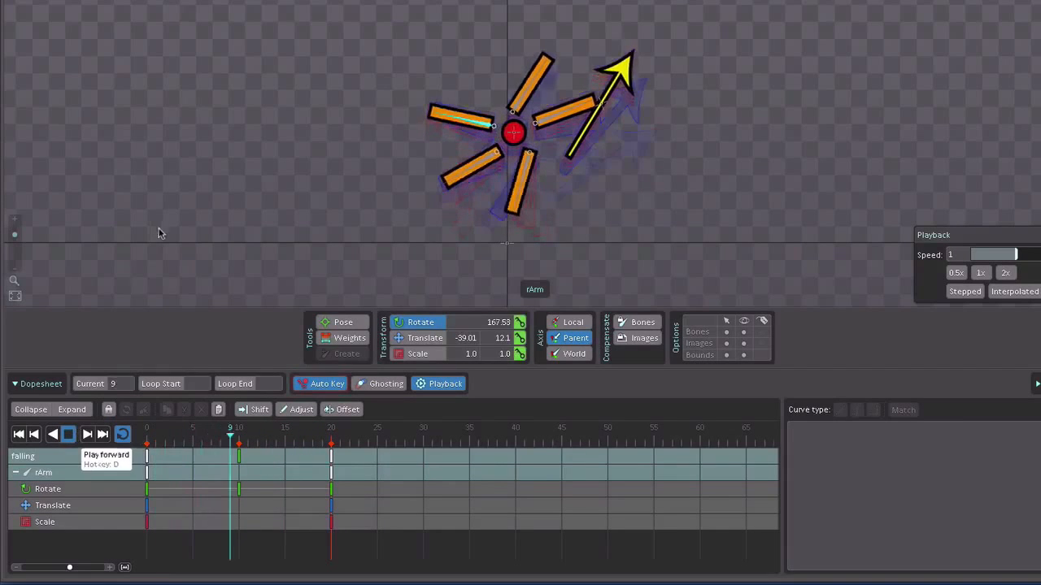
key(d)
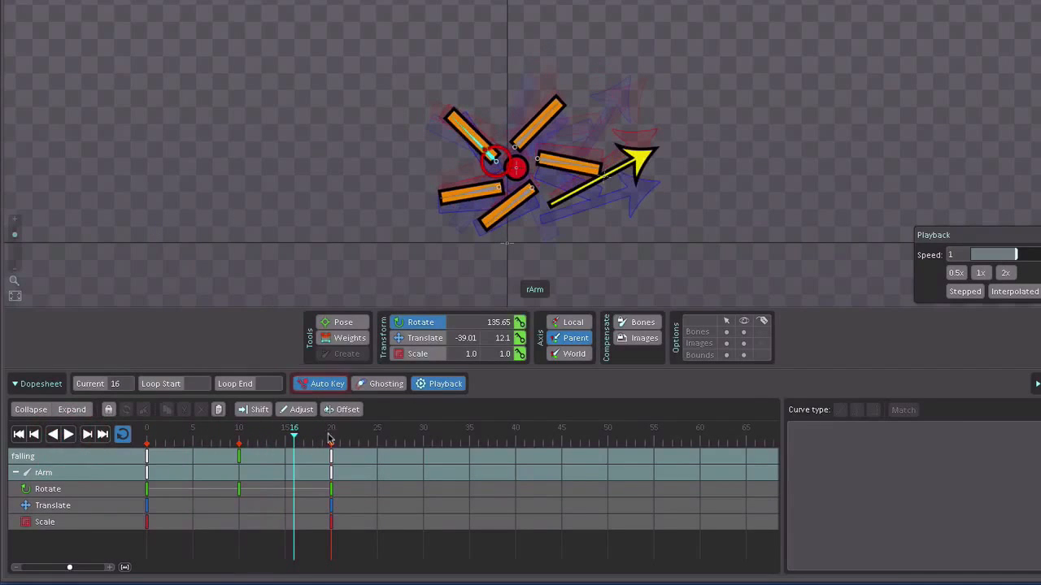
- At frame 20, rotate the right arm to about 181° and the head to about 20°
click(331, 461)
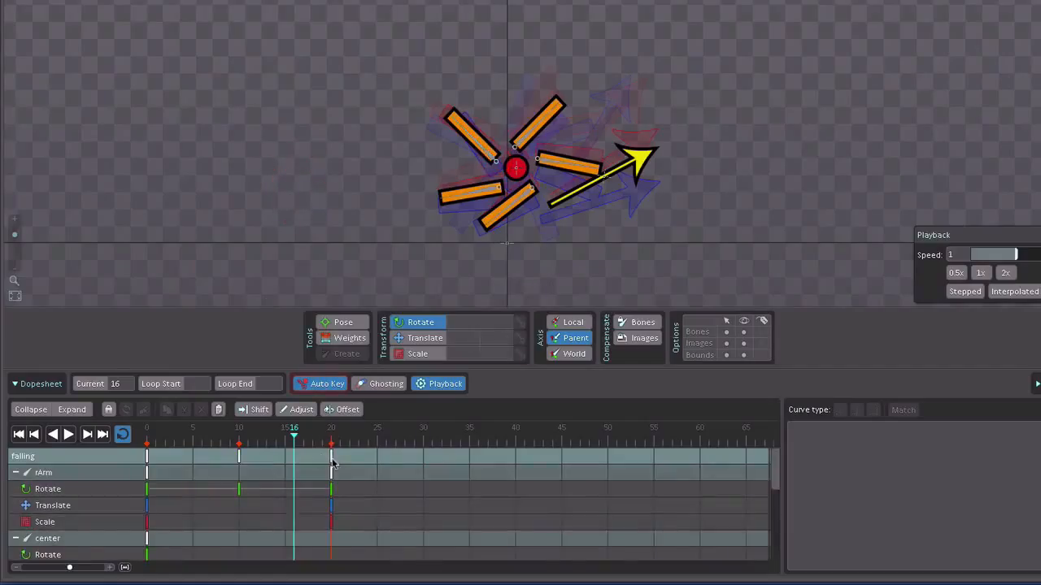
click(330, 461)
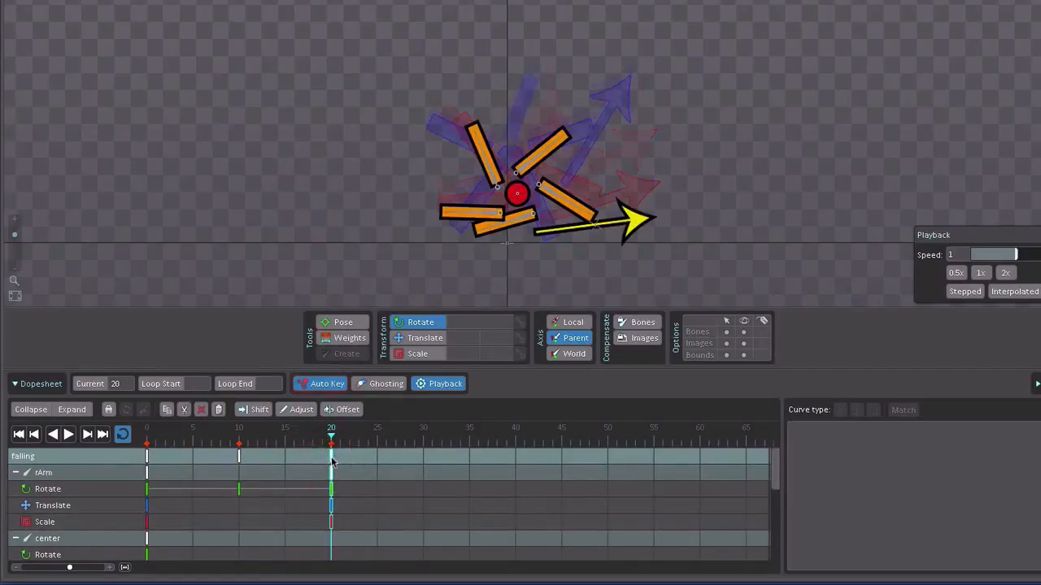
click(518, 176)
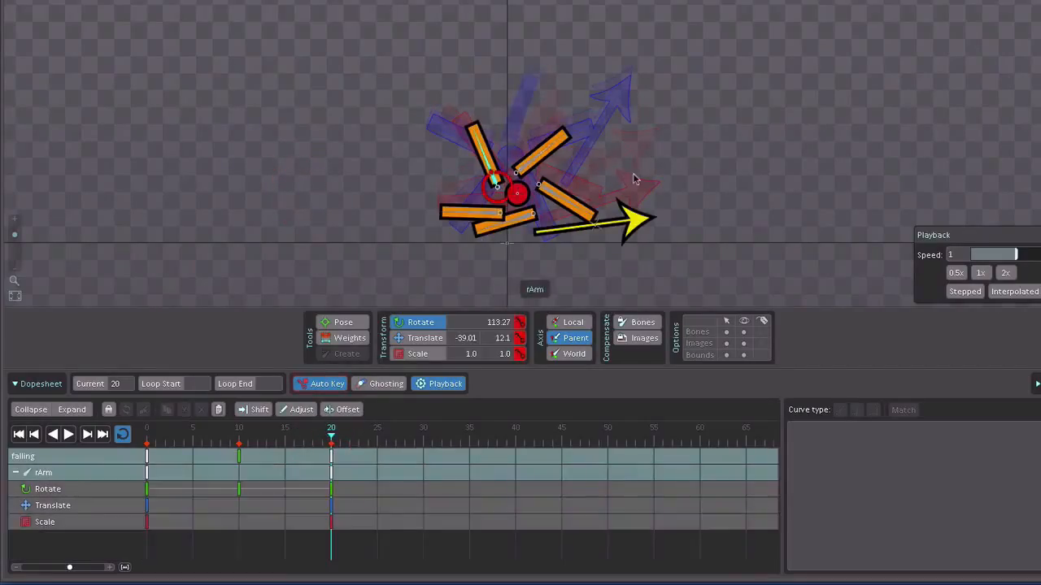
drag(764, 102, 796, 35)
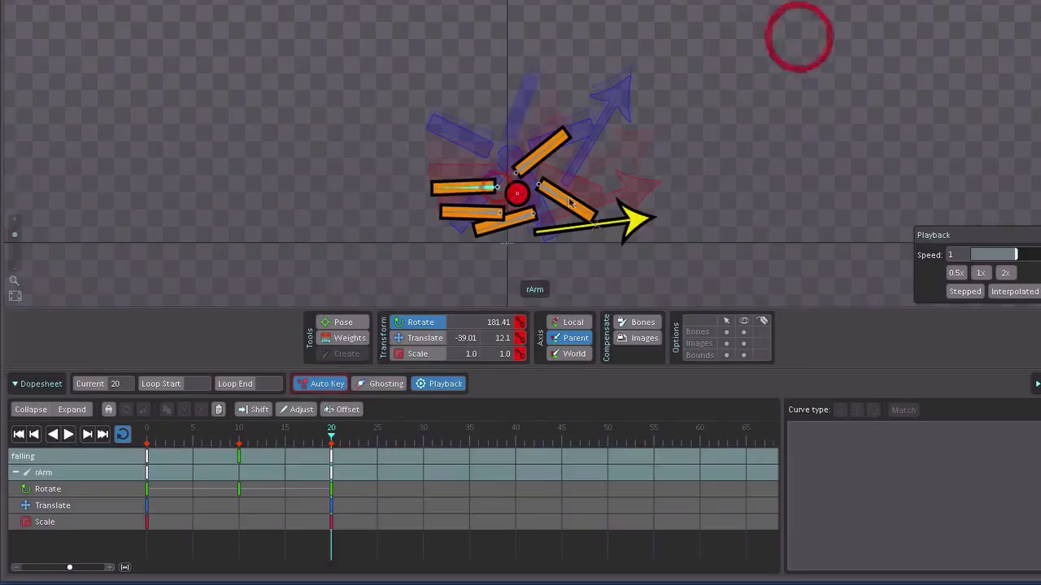
click(541, 167)
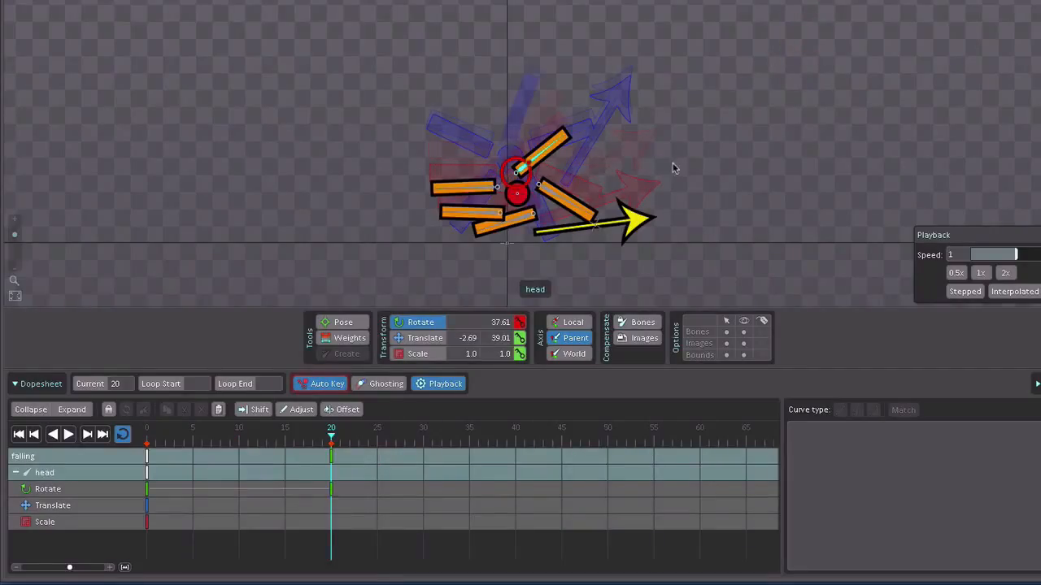
drag(754, 198, 780, 224)
drag(795, 67, 799, 132)
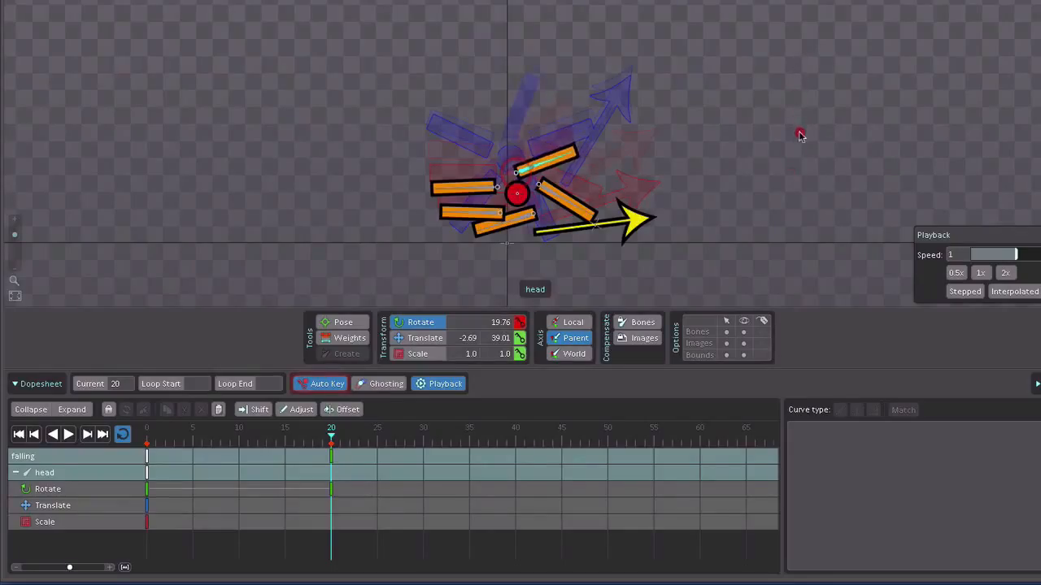
- Deselect the head bone and play back the falling animation to review the motion
click(193, 237)
click(192, 269)
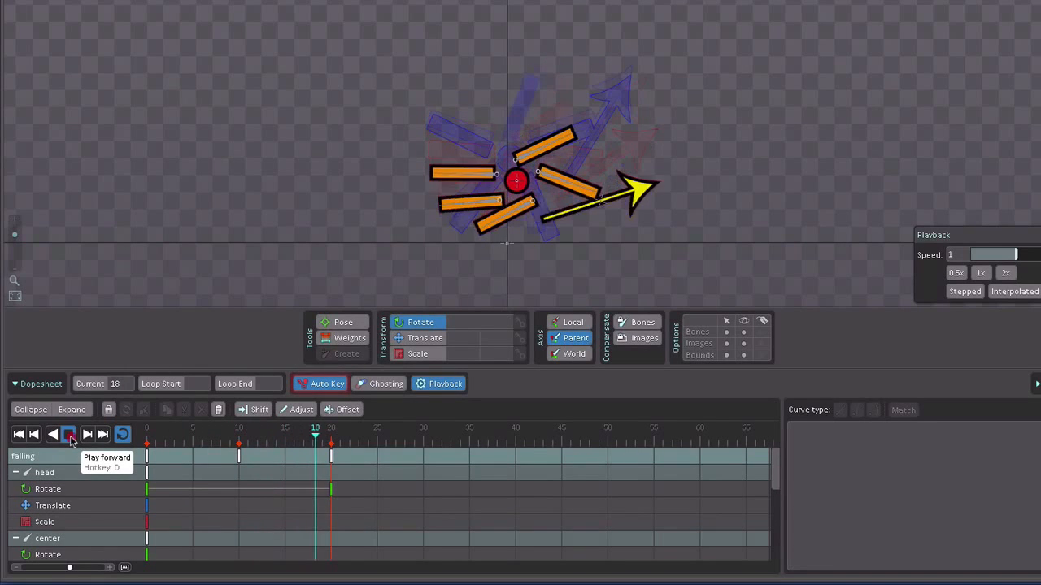
click(69, 435)
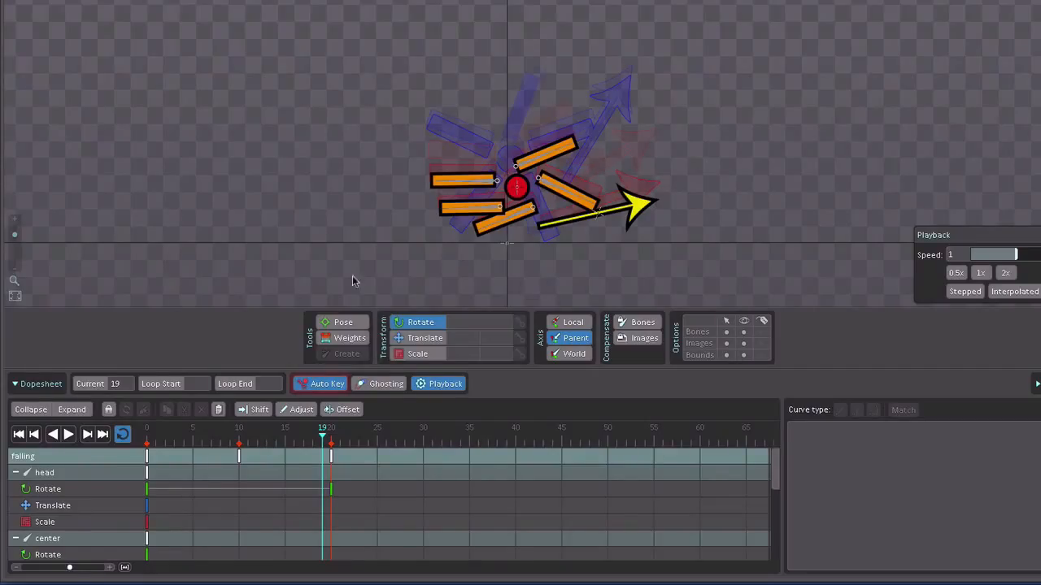
click(68, 434)
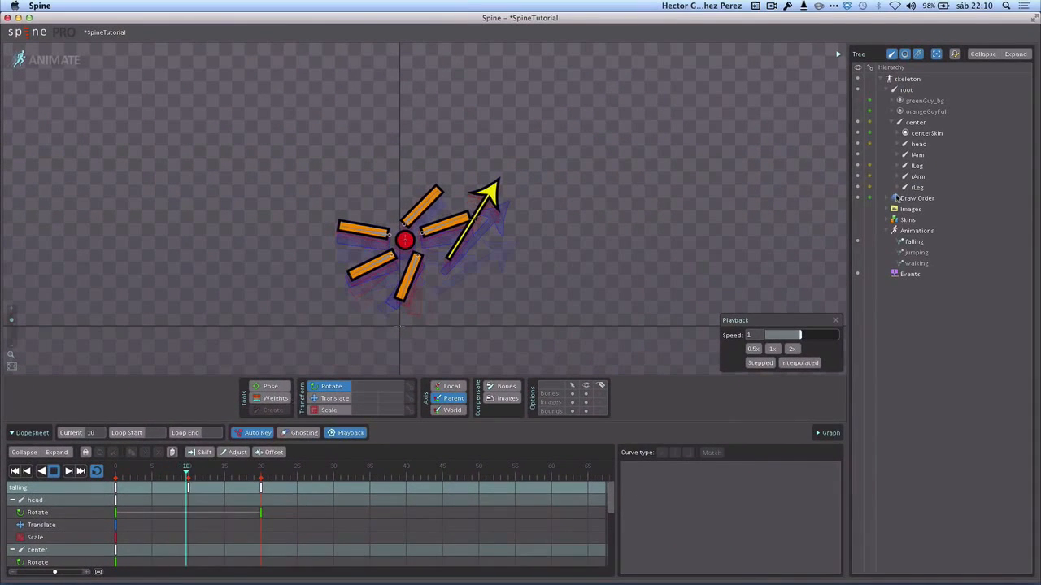
click(67, 437)
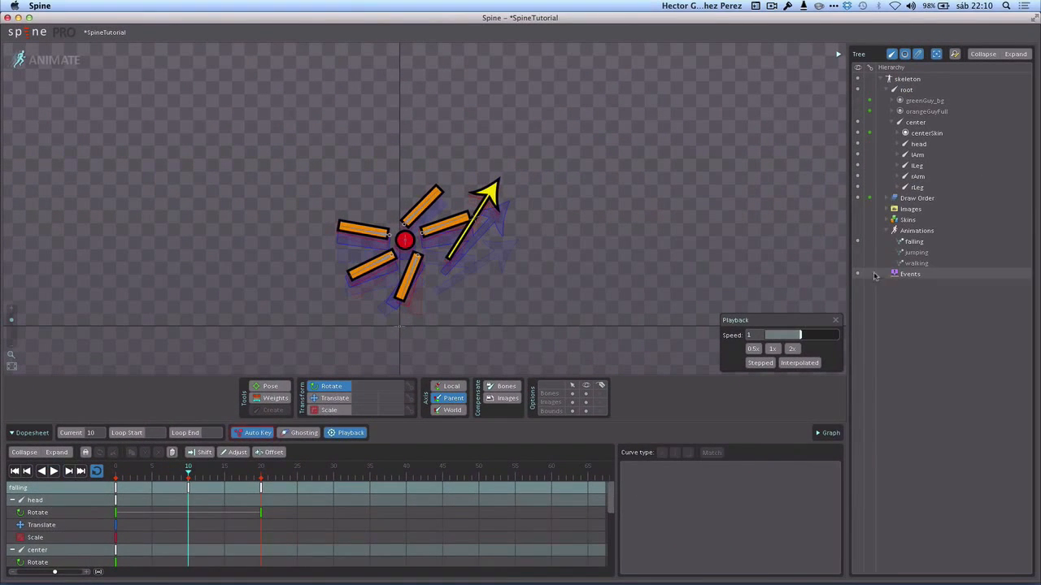
- Switch to the jumping animation and play it back
click(915, 252)
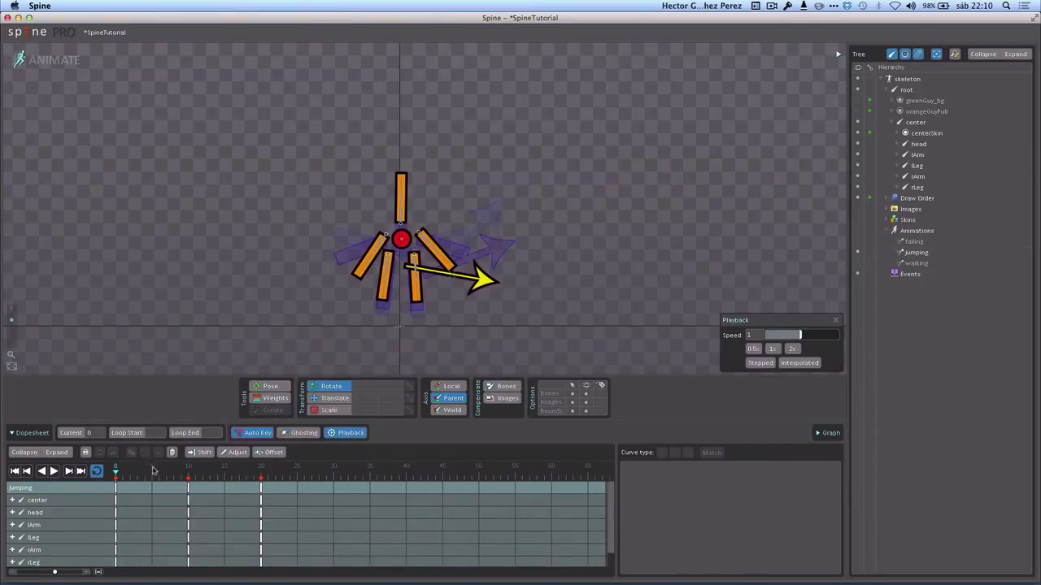
click(57, 472)
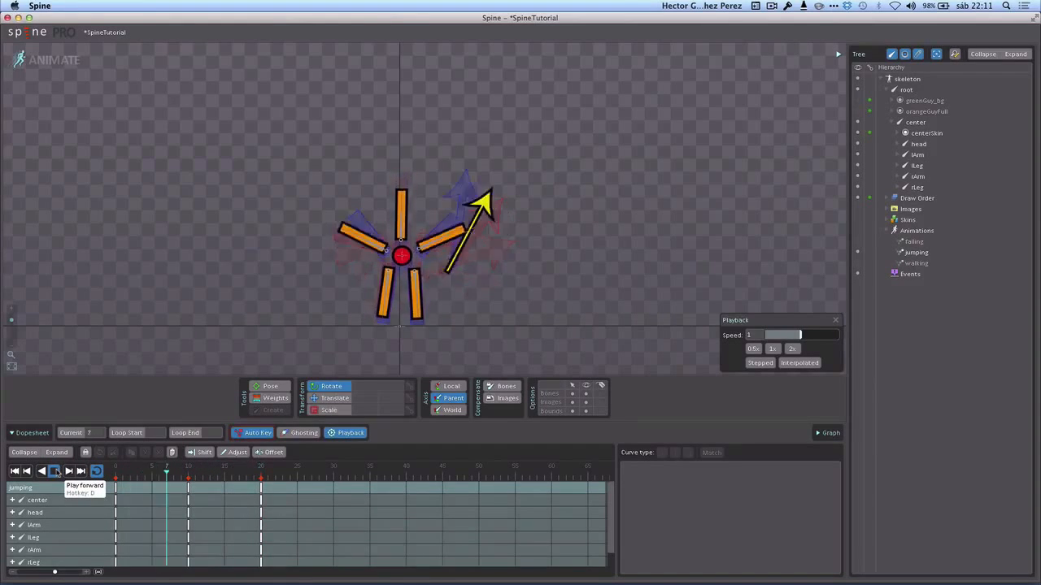
click(54, 471)
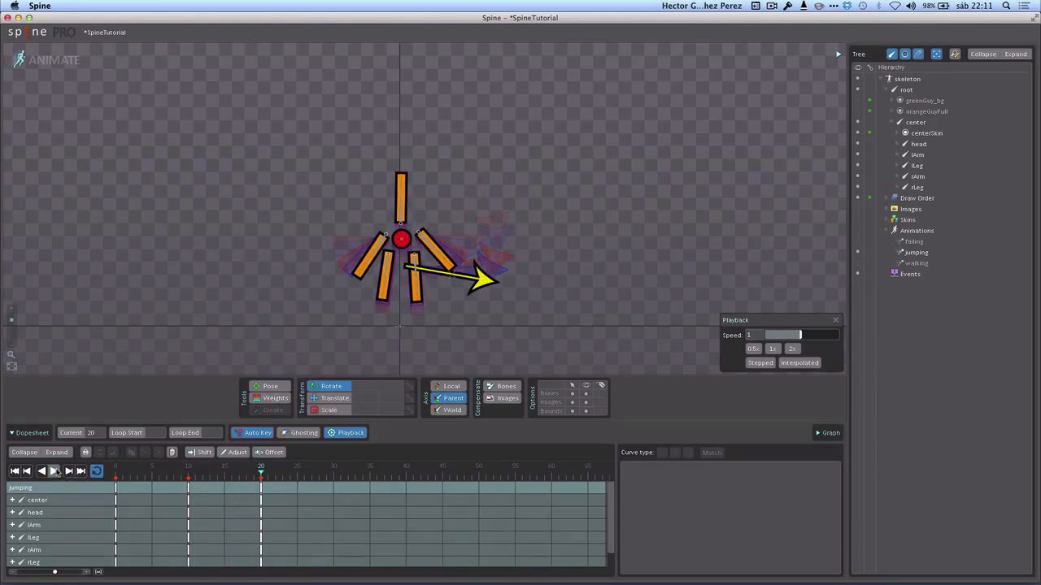
- At frame 0 of the jumping animation, rotate the right leg outward and the left leg to about 299°
click(190, 488)
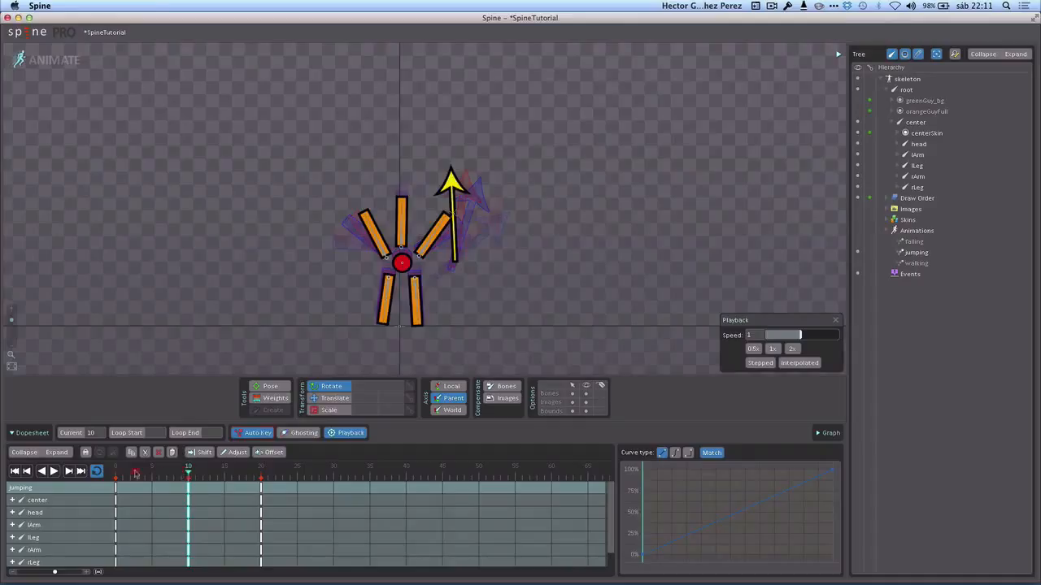
drag(136, 473, 65, 470)
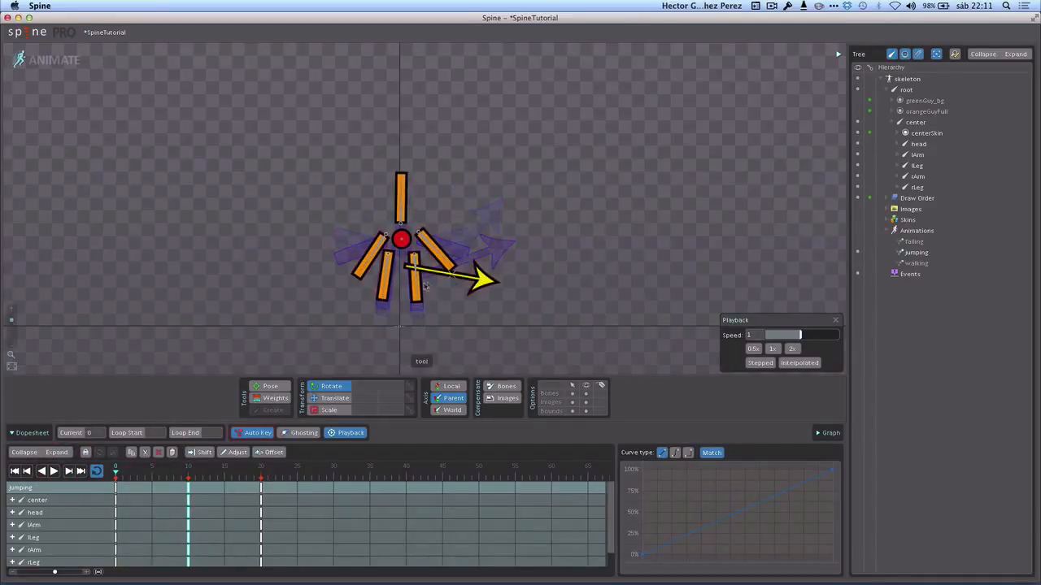
click(387, 267)
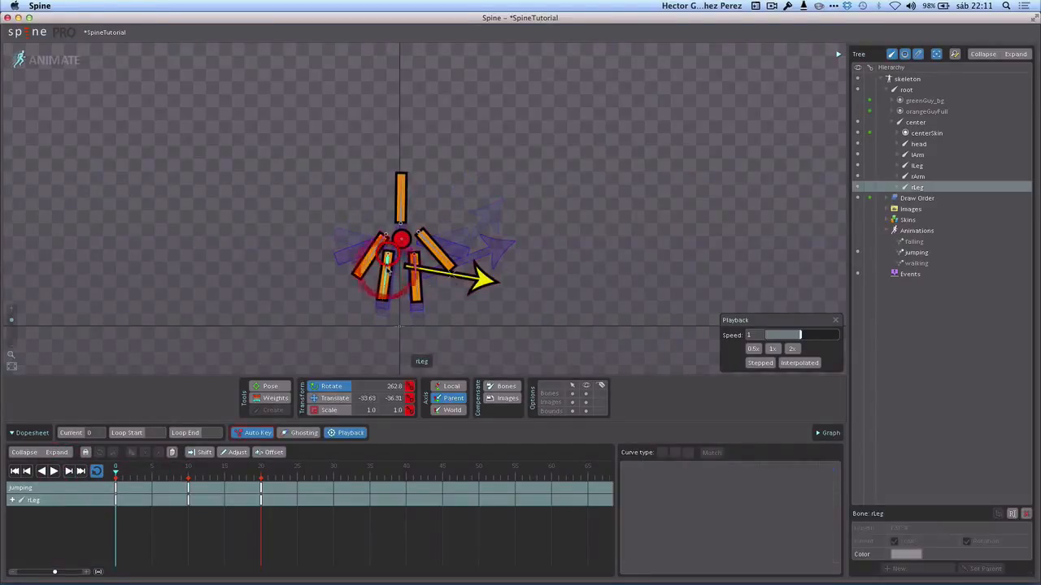
mouse_move(633, 213)
mouse_down()
mouse_move(627, 193)
mouse_move(606, 290)
mouse_move(643, 217)
mouse_up()
click(414, 268)
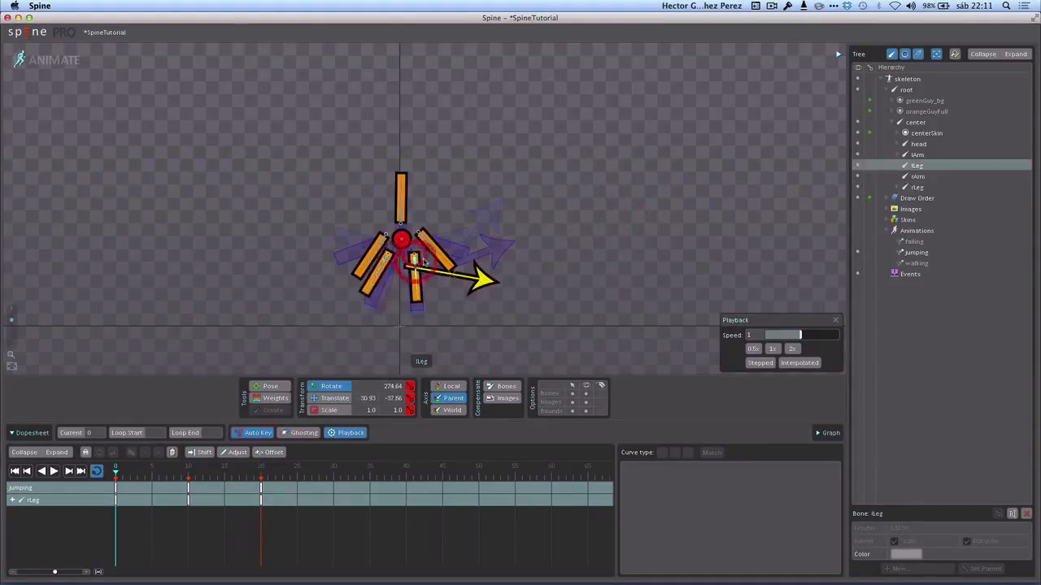
drag(624, 199, 627, 143)
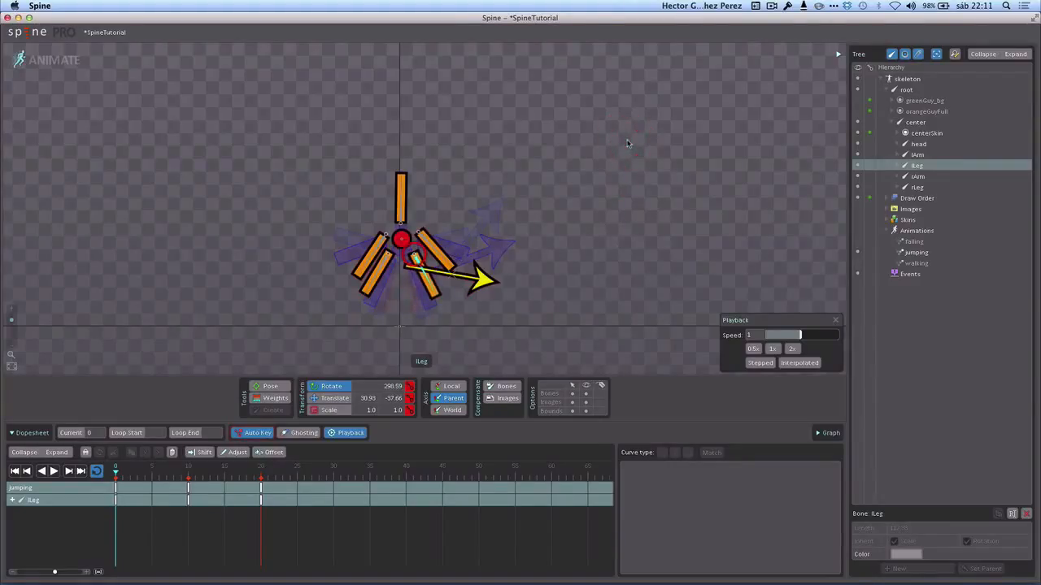
- Play back the jumping animation to review the leg motion, and stop it
click(113, 400)
click(53, 472)
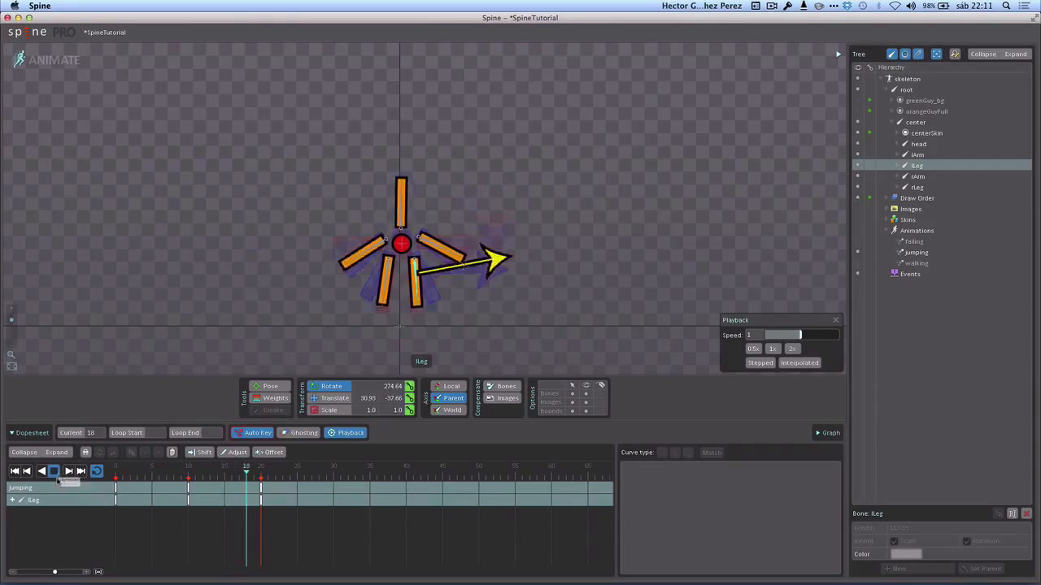
click(53, 472)
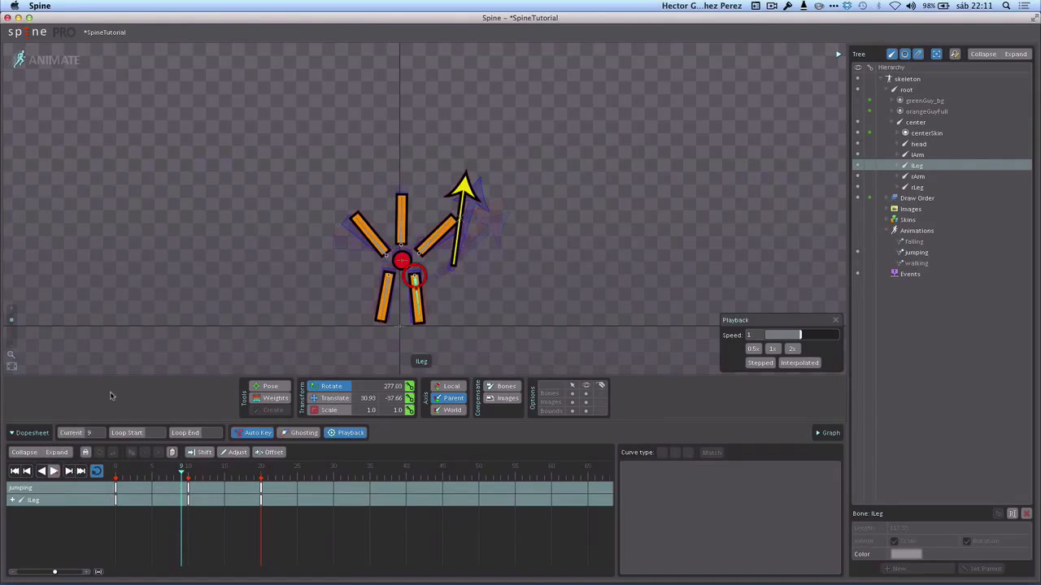
- Copy all the jumping animation's keys from frame 0 onto frame 20 and save the project
click(168, 281)
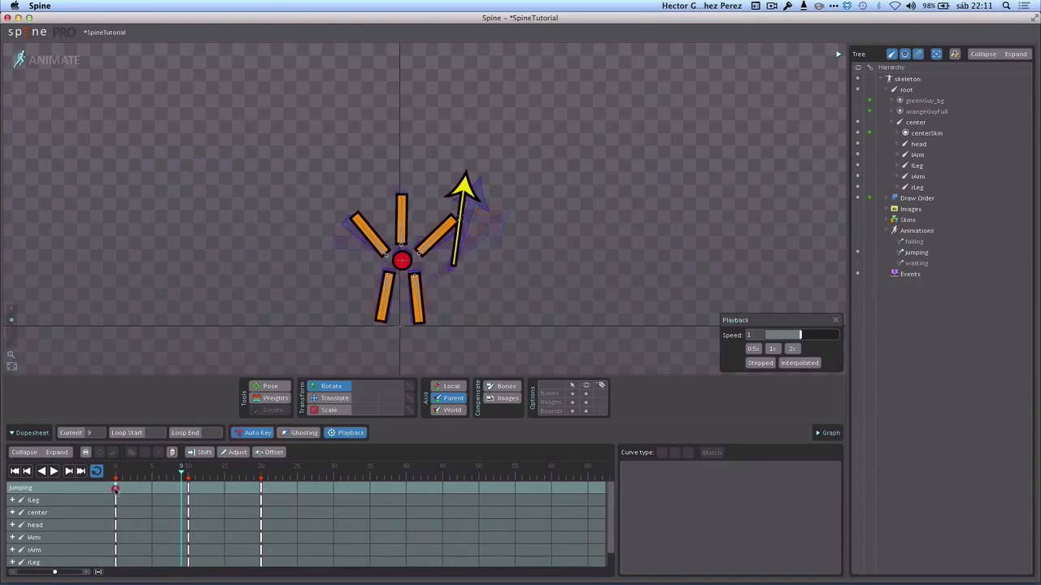
click(115, 489)
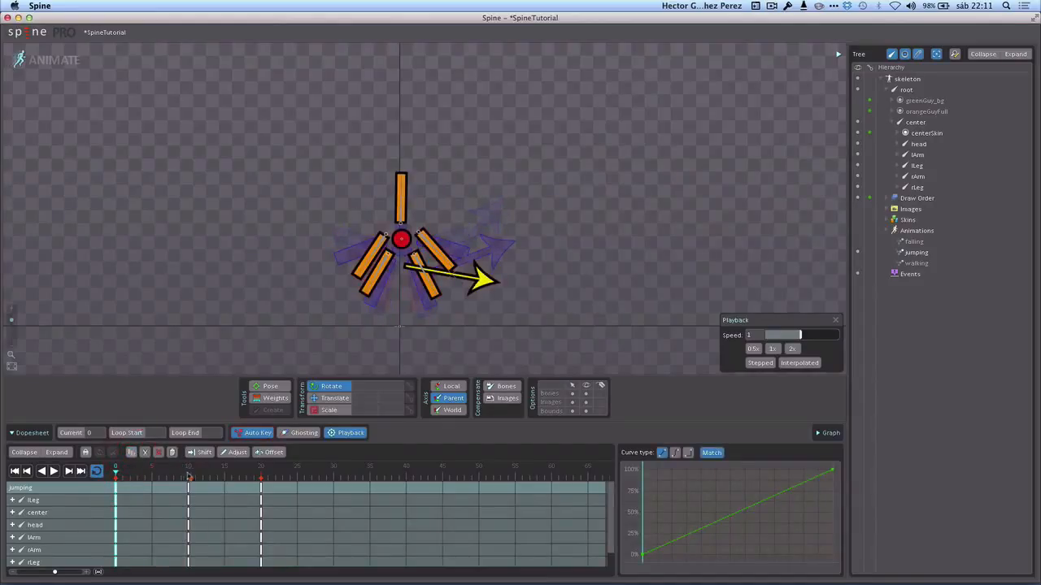
click(261, 488)
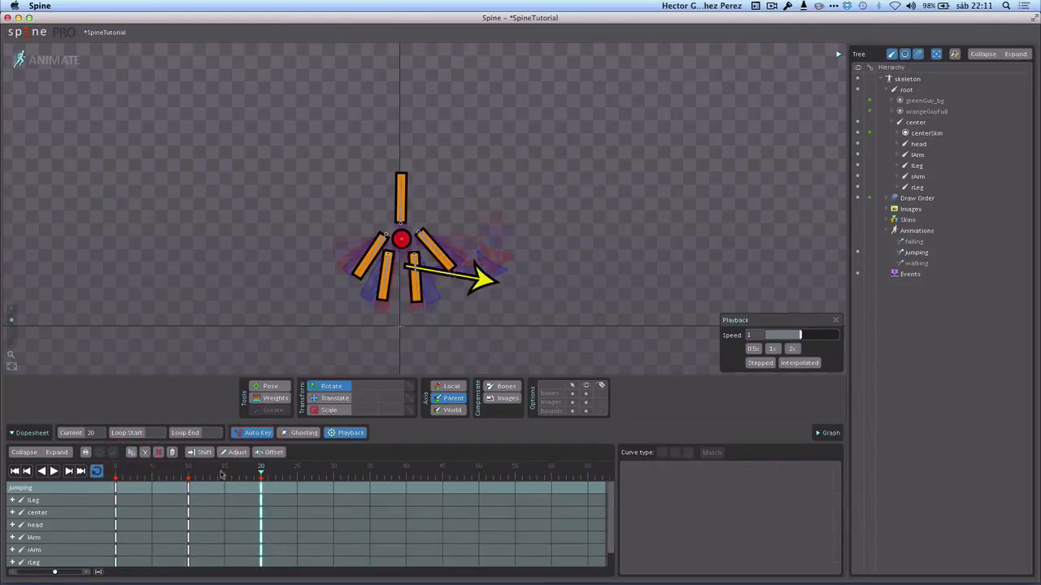
click(173, 453)
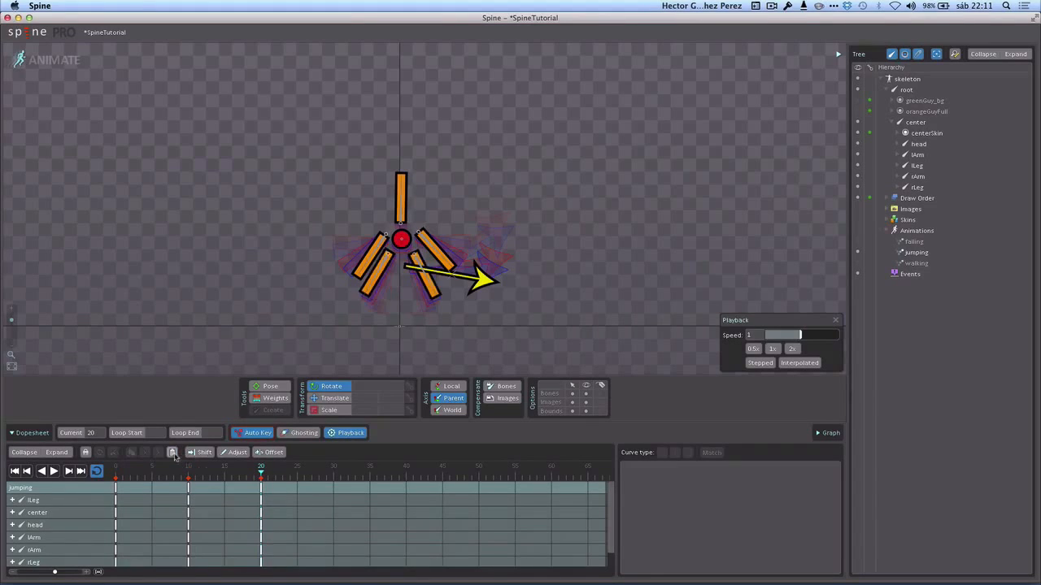
click(223, 319)
key(super+s)
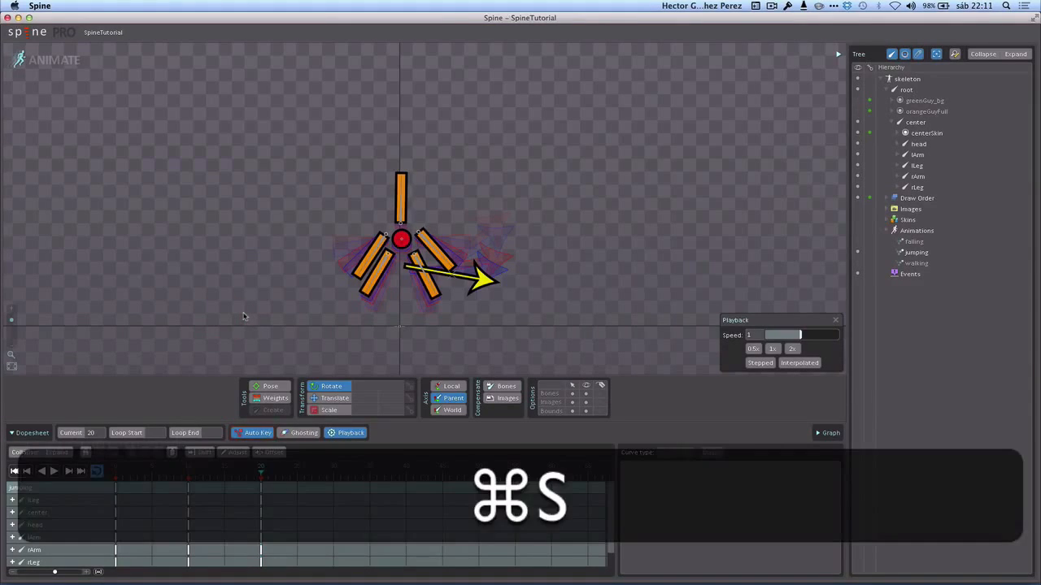